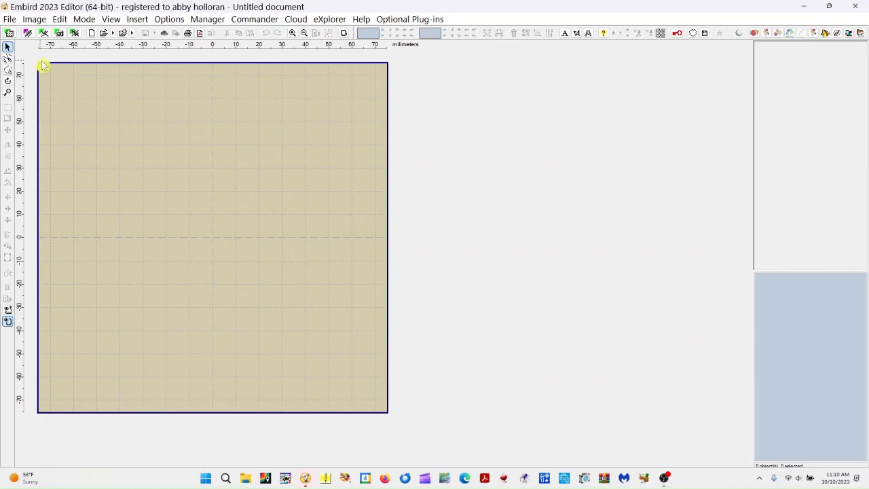
# - Start merging design files and browse to the 1 inch folder of the Abbey Road font, inside Abc's and Stitchtopia
pyautogui.click(9, 19)
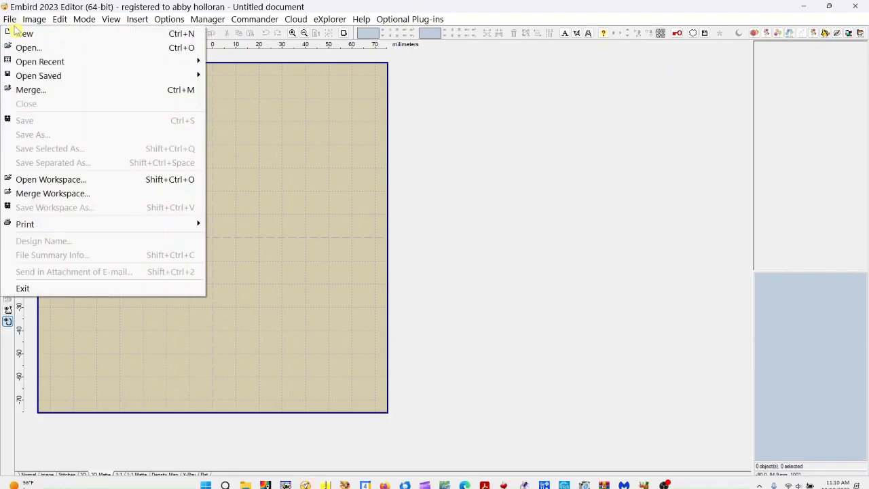
pyautogui.click(34, 91)
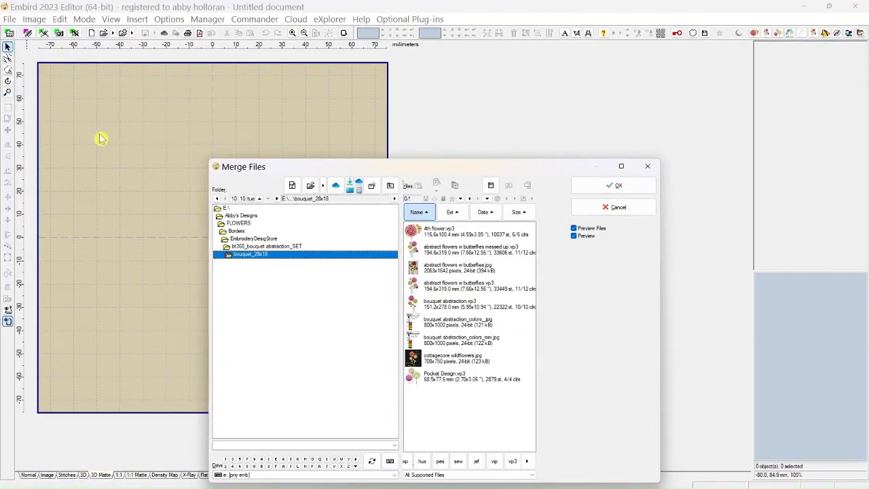
pyautogui.click(252, 216)
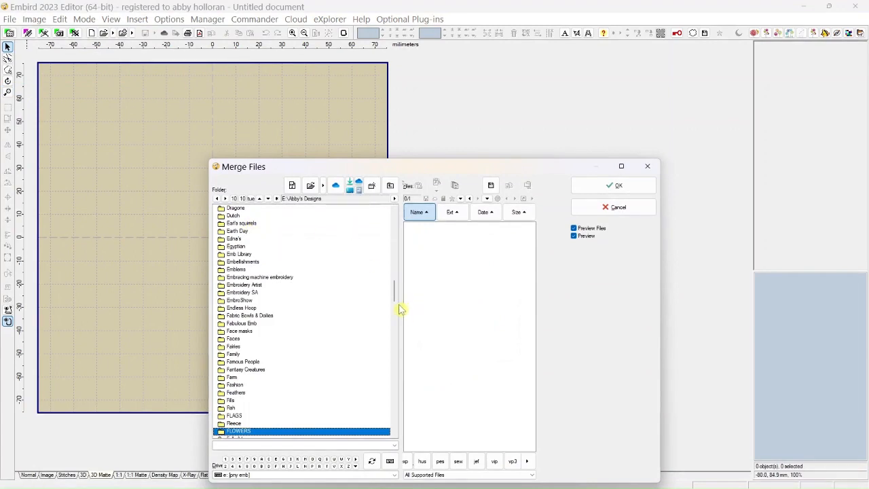
pyautogui.moveTo(394, 291); pyautogui.dragTo(398, 231)
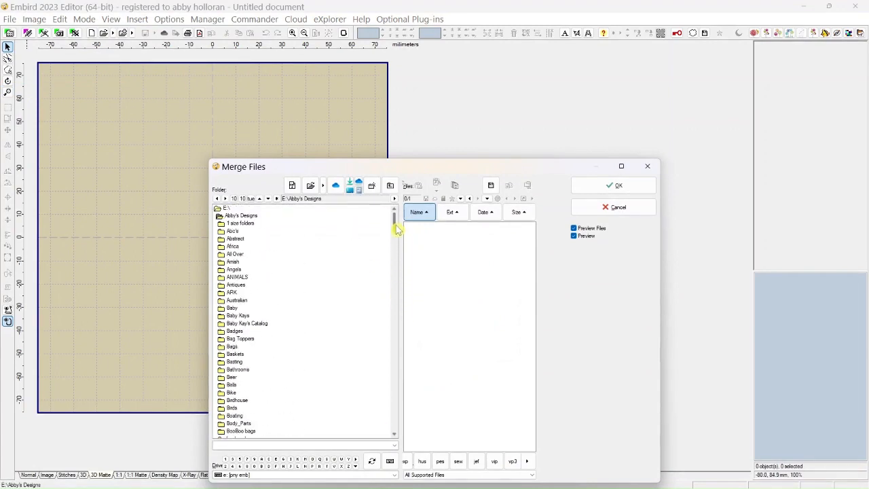
pyautogui.click(234, 231)
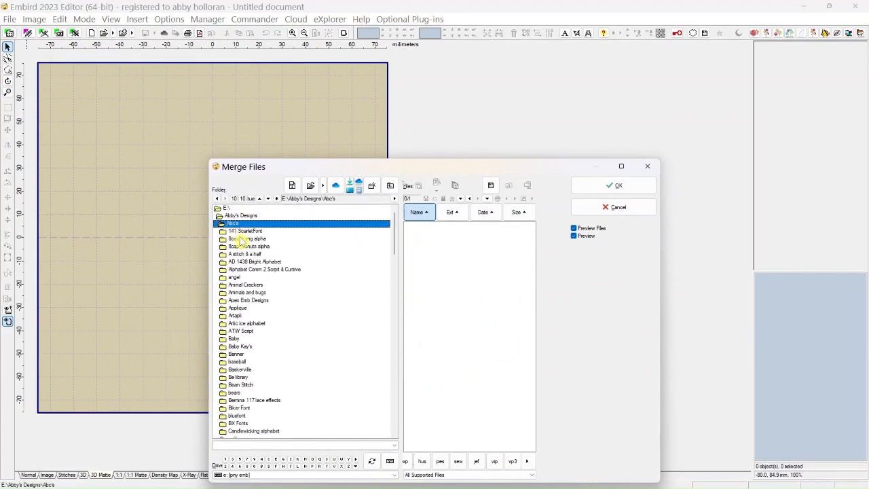
pyautogui.moveTo(395, 224); pyautogui.dragTo(395, 380)
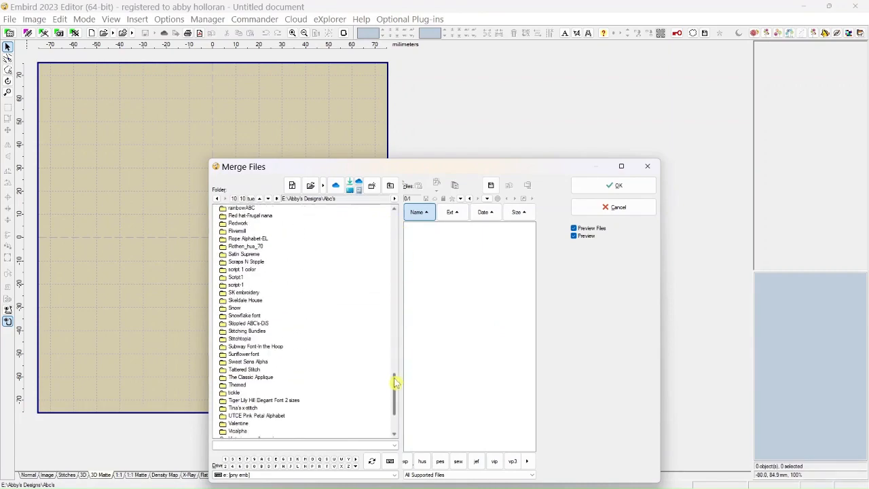
pyautogui.click(246, 341)
pyautogui.click(242, 239)
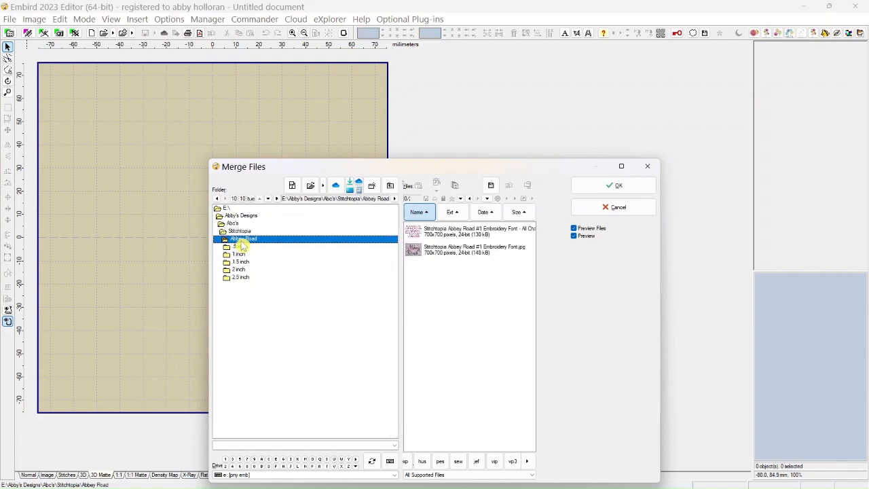
pyautogui.click(240, 255)
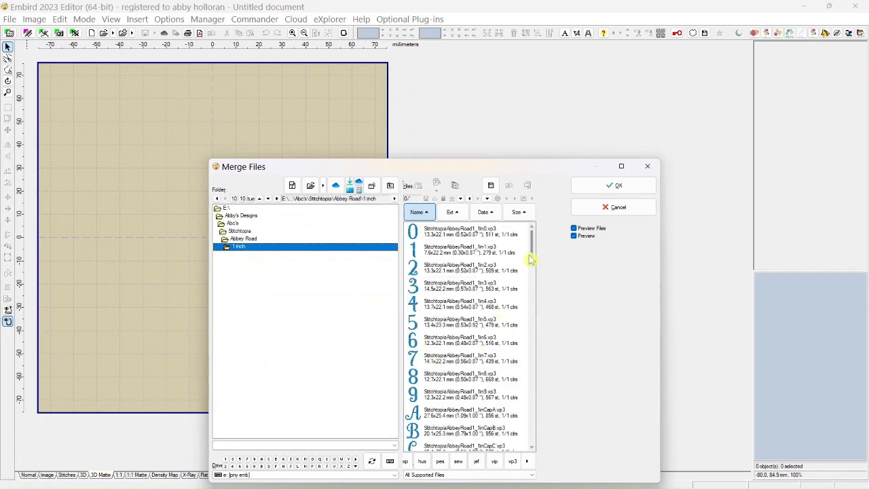
# - Merge the 1 inch vp3 letters capital A, capital C and lowercase a, b, d and y into the design
pyautogui.moveTo(534, 239); pyautogui.dragTo(536, 261)
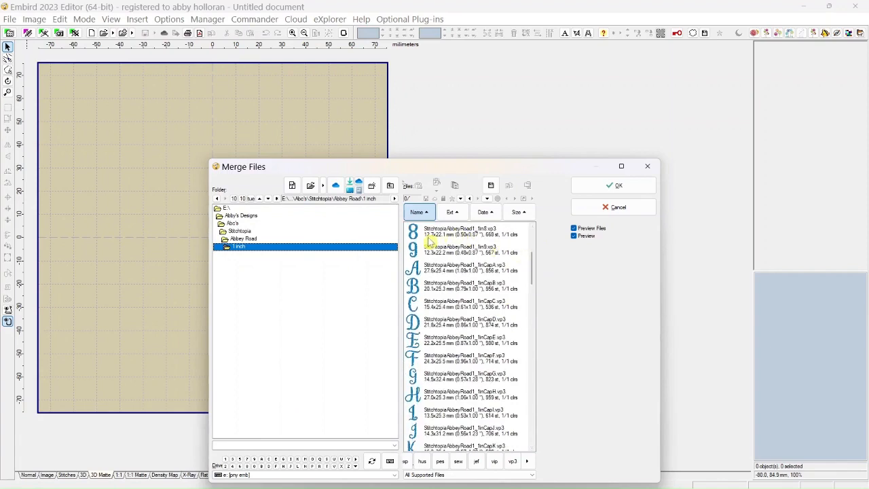
pyautogui.click(440, 274)
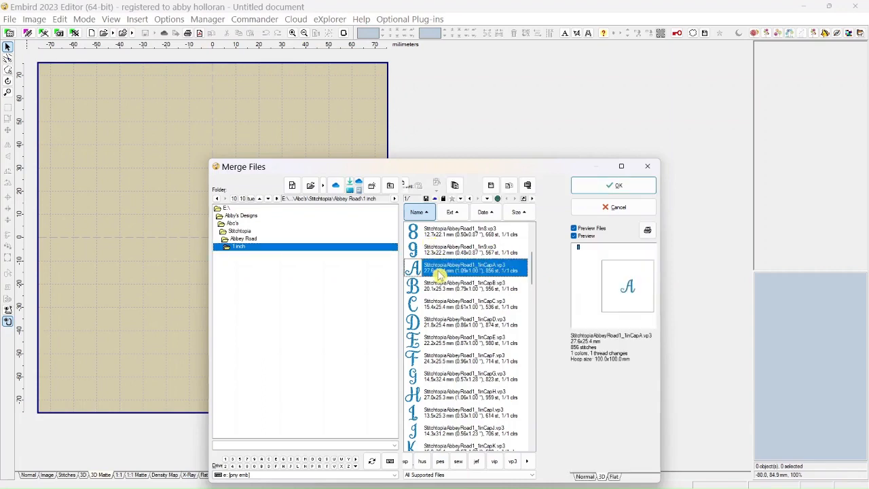
pyautogui.keyDown('ctrl'); pyautogui.click(440, 309); pyautogui.keyUp('ctrl')
pyautogui.moveTo(534, 268); pyautogui.dragTo(530, 334)
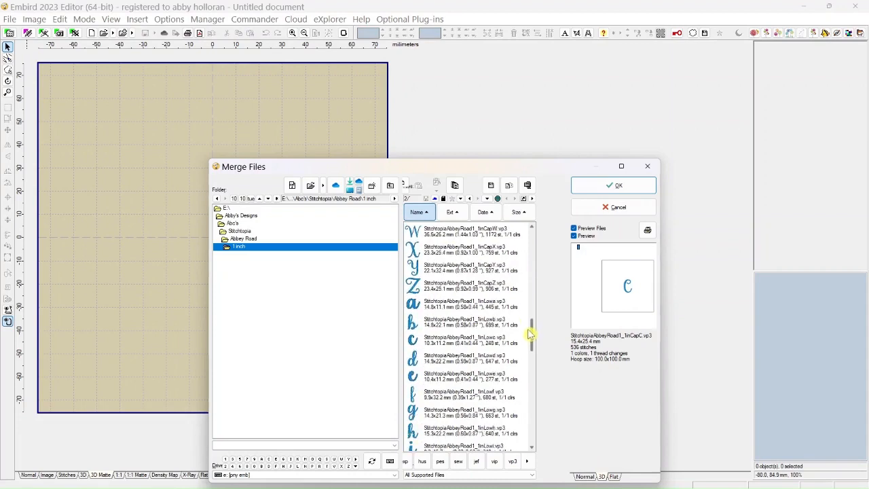
pyautogui.click(440, 304)
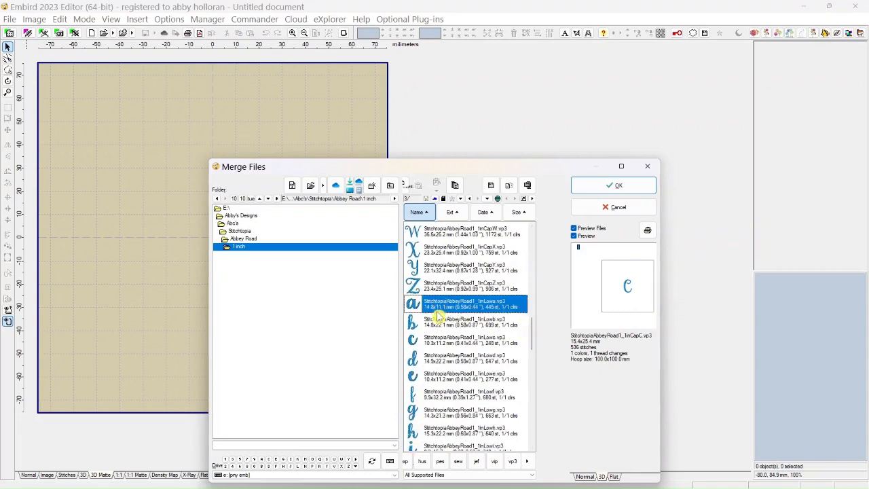
pyautogui.keyDown('shift'); pyautogui.click(436, 325); pyautogui.keyUp('shift')
pyautogui.keyDown('ctrl'); pyautogui.click(436, 362); pyautogui.keyUp('ctrl')
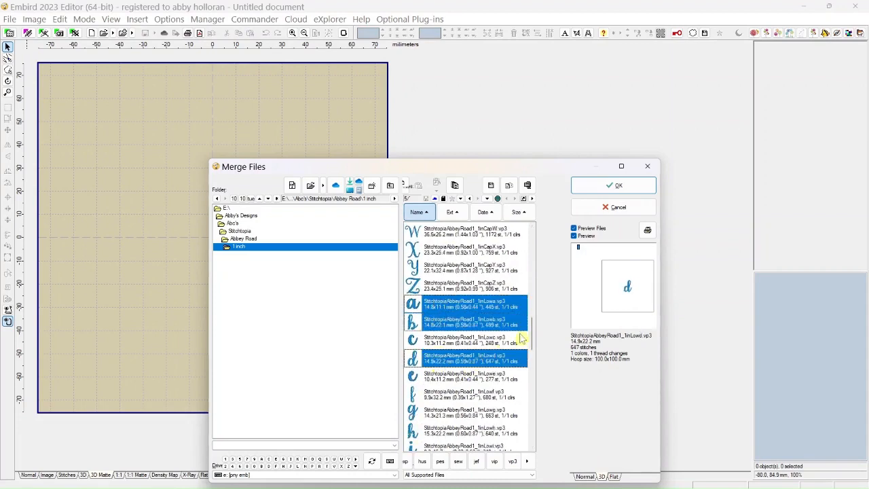
pyautogui.moveTo(534, 325); pyautogui.dragTo(529, 389)
pyautogui.keyDown('ctrl'); pyautogui.click(442, 341); pyautogui.keyUp('ctrl')
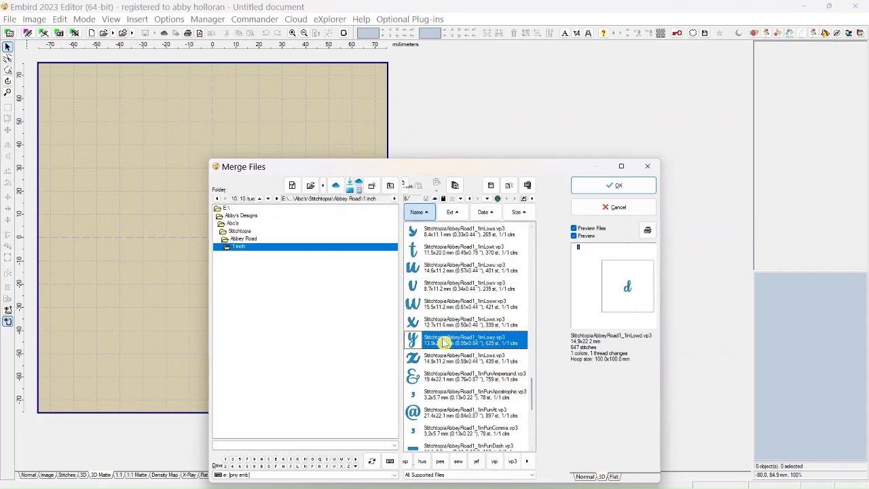
pyautogui.click(627, 189)
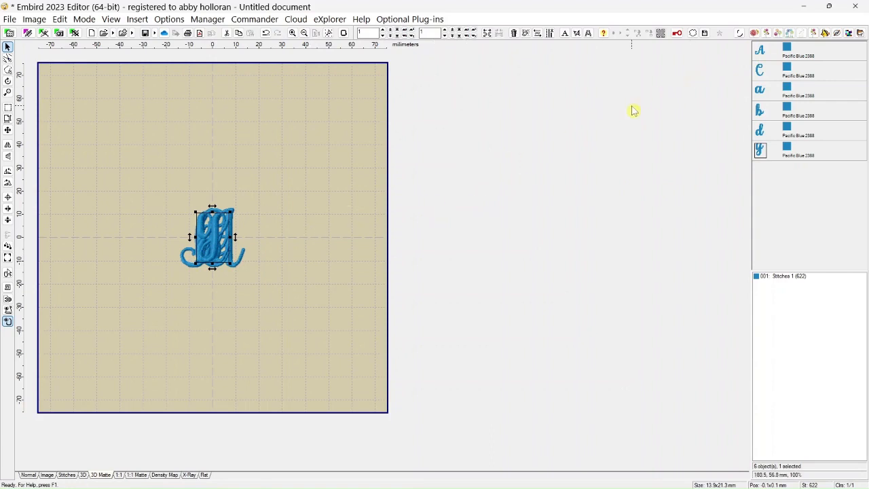
# - Move the capital A to about (-61, 55) mm in the hoop's upper-left corner and the lowercase b beside it at about (-41, 50) mm
pyautogui.click(761, 54)
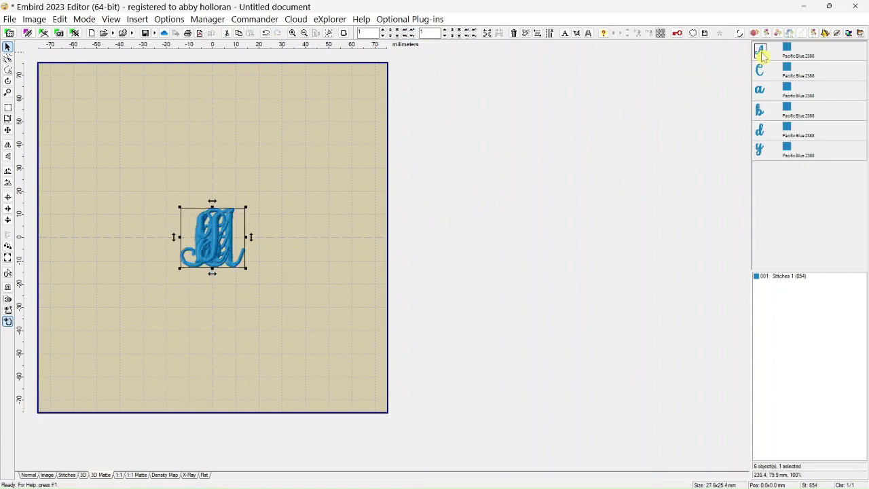
pyautogui.moveTo(213, 256); pyautogui.dragTo(73, 131)
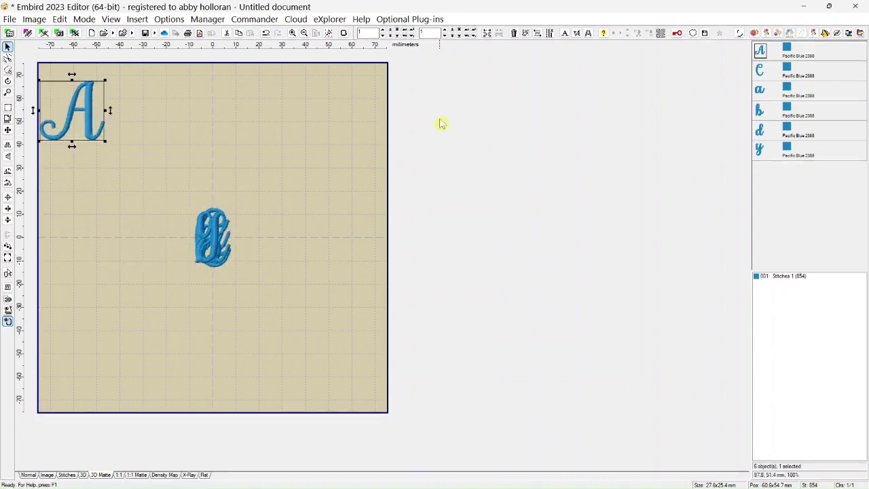
pyautogui.click(764, 115)
pyautogui.moveTo(219, 252); pyautogui.dragTo(122, 136)
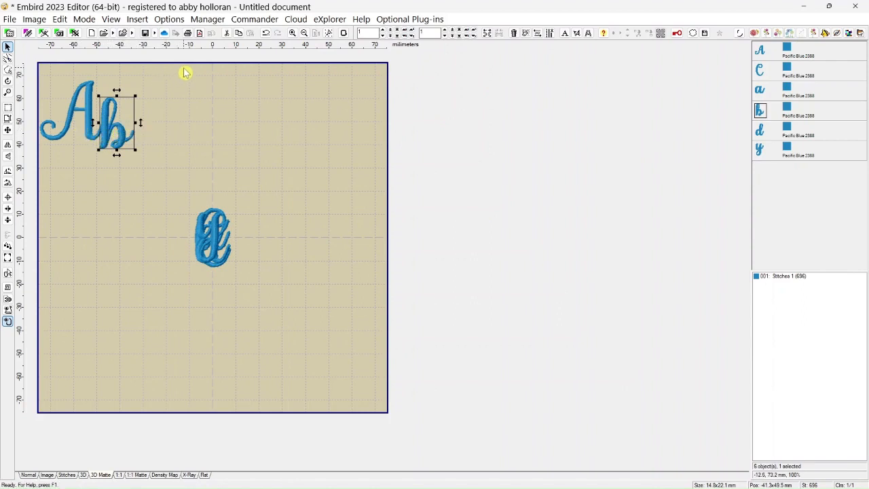
# - Duplicate the b, place the copy after it at about (-28, 56) mm, and move the y to the word's end at about (-15, 42) mm
pyautogui.click(238, 33)
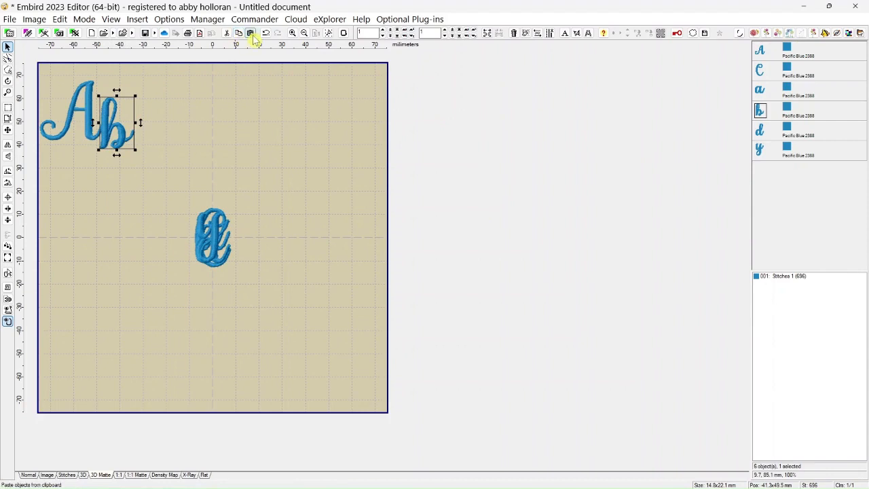
pyautogui.click(250, 33)
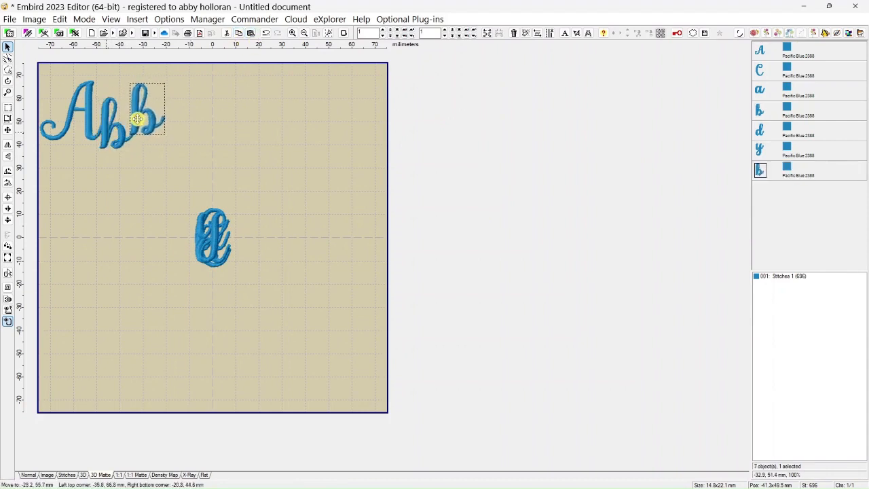
pyautogui.click(137, 119)
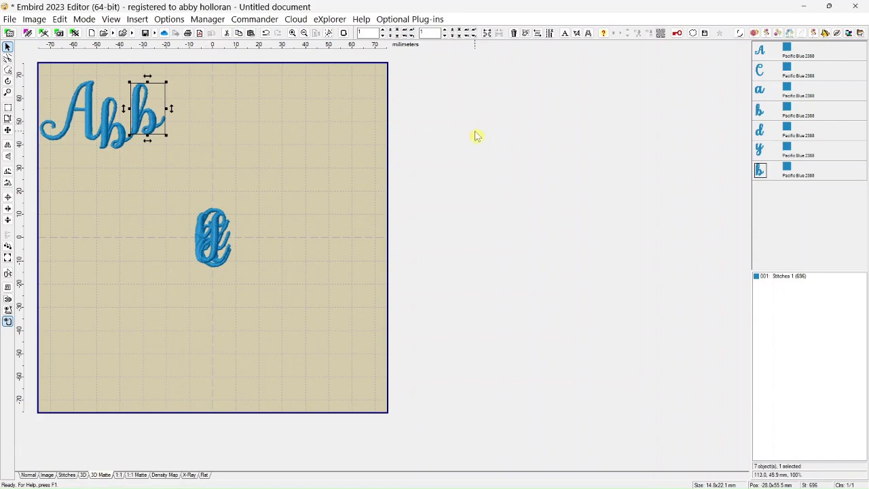
pyautogui.click(761, 155)
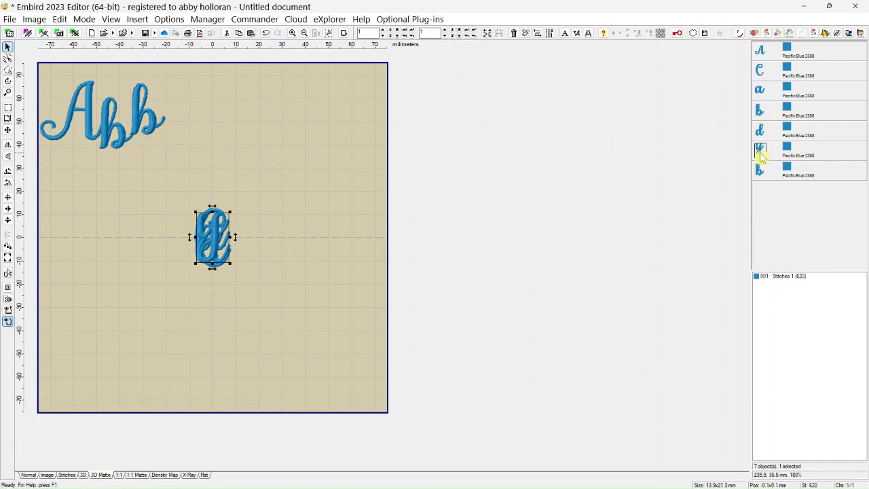
pyautogui.moveTo(217, 247); pyautogui.dragTo(181, 148)
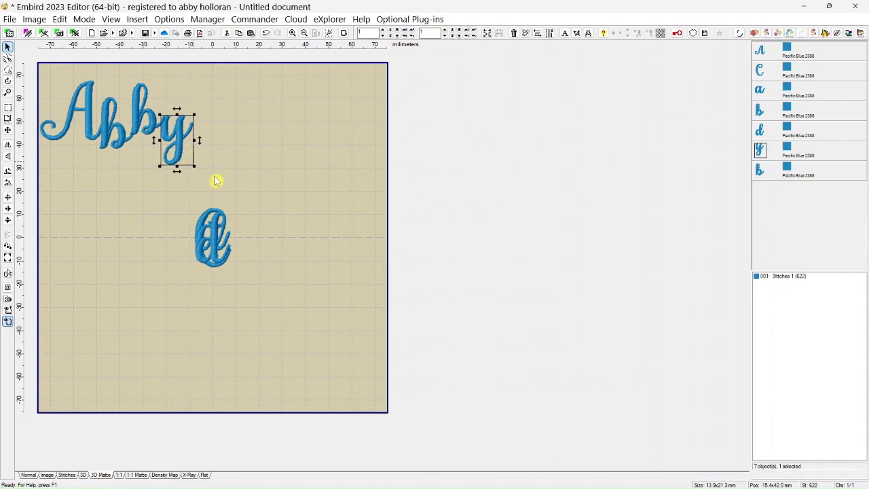
# - Start a second word below the first: capital C at about (-22, 7) mm, a at (-10, 1) mm and d at (3, 6) mm
pyautogui.click(760, 78)
pyautogui.moveTo(226, 247); pyautogui.dragTo(156, 204)
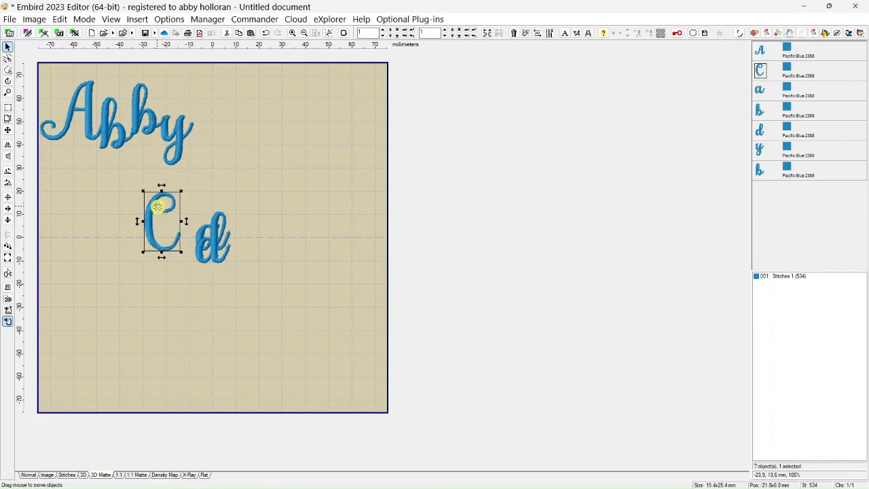
pyautogui.click(763, 92)
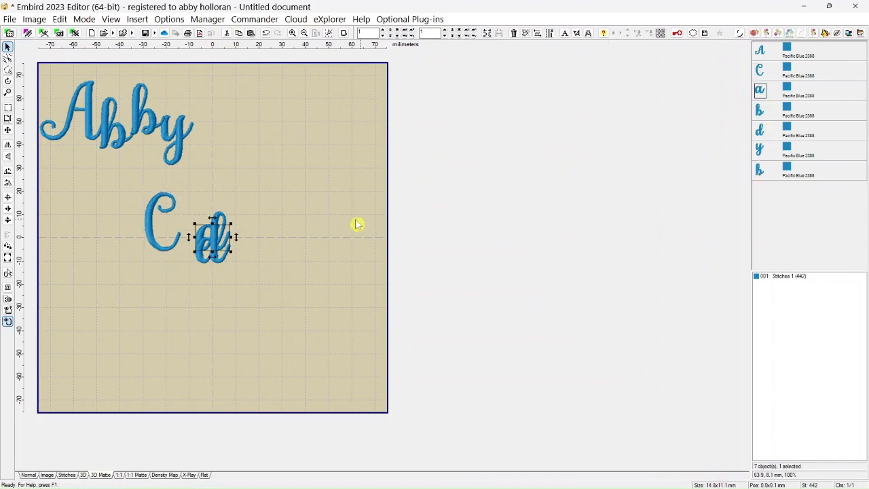
pyautogui.moveTo(219, 244)
pyautogui.mouseDown()
pyautogui.moveTo(192, 241)
pyautogui.moveTo(220, 239)
pyautogui.mouseUp()
pyautogui.click(227, 234)
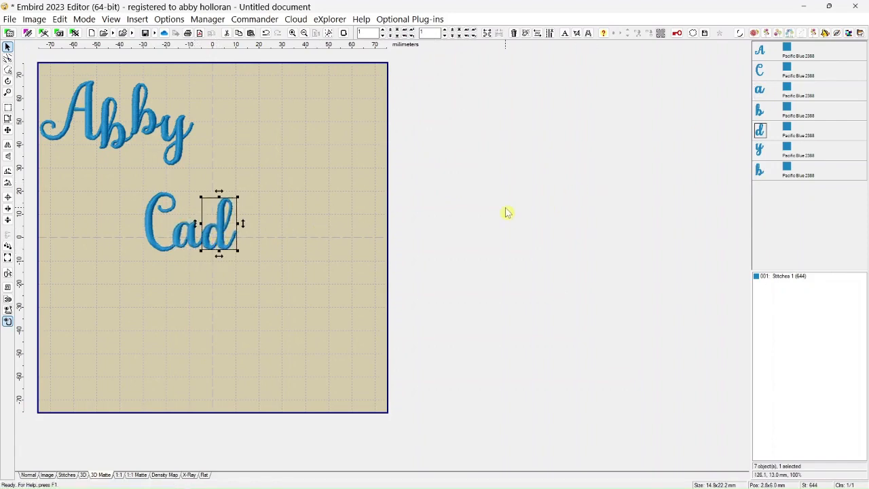
# - Duplicate the lowercase a and place the copy right after the d at about (15, -2) mm
pyautogui.click(760, 95)
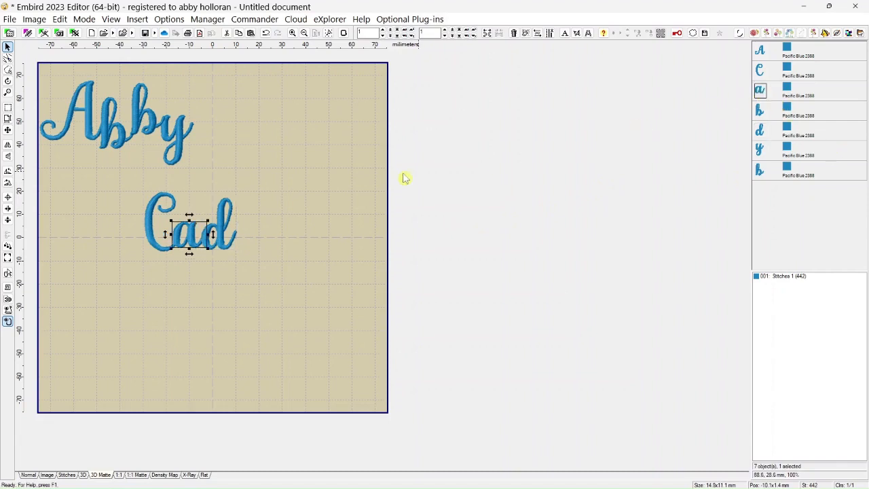
pyautogui.click(239, 32)
pyautogui.click(251, 32)
pyautogui.moveTo(186, 237); pyautogui.dragTo(245, 241)
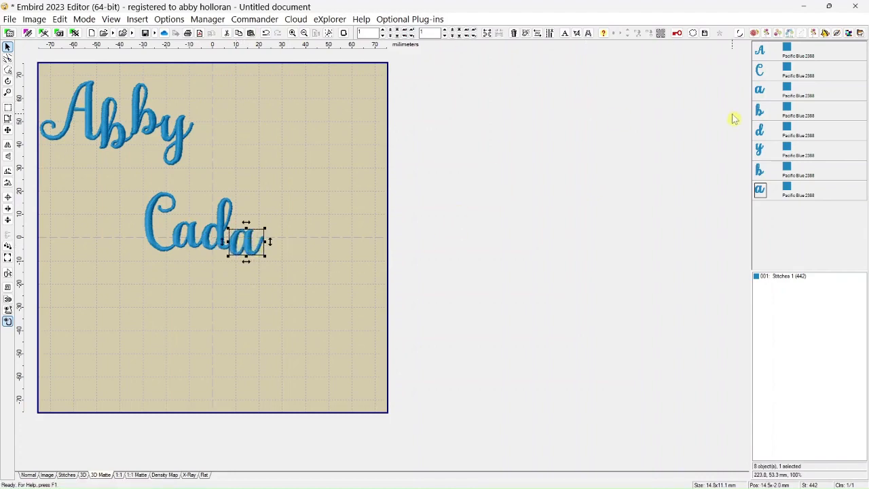
# - Add two copies of the first word's b to the end of the second word, at about (27, 8) mm and (40, -2) mm
pyautogui.click(760, 113)
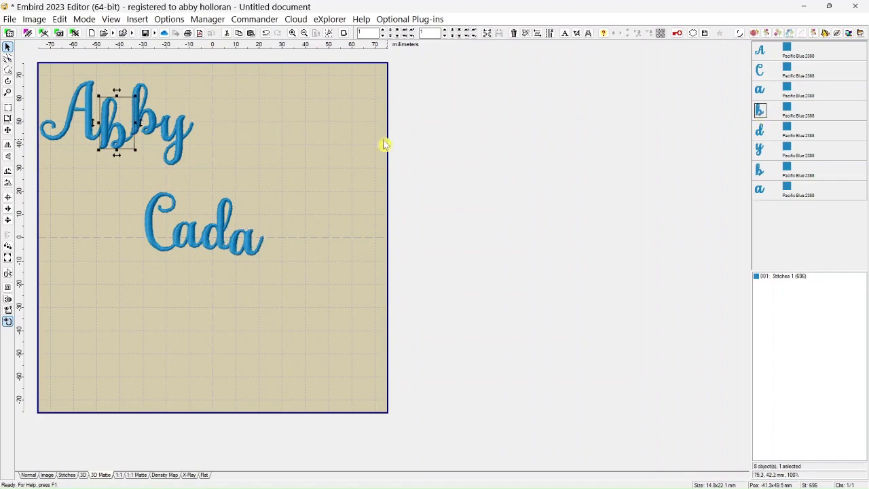
pyautogui.click(238, 32)
pyautogui.click(250, 33)
pyautogui.moveTo(129, 124); pyautogui.dragTo(274, 219)
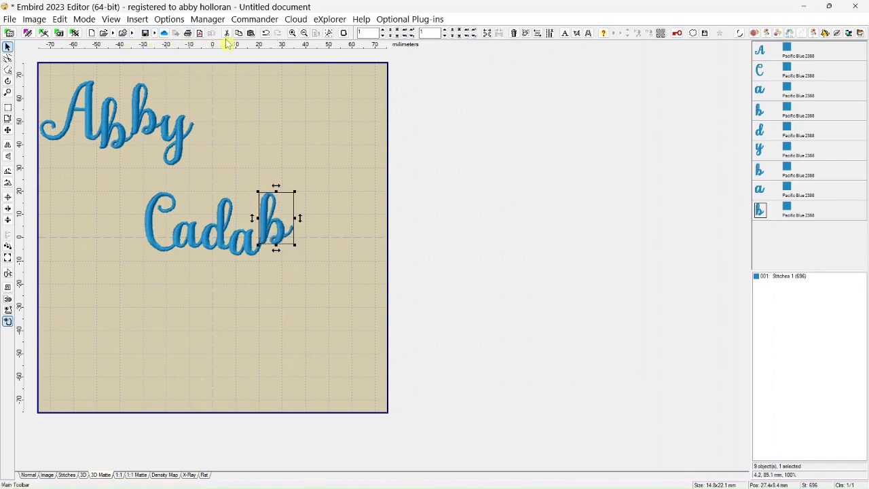
pyautogui.click(256, 38)
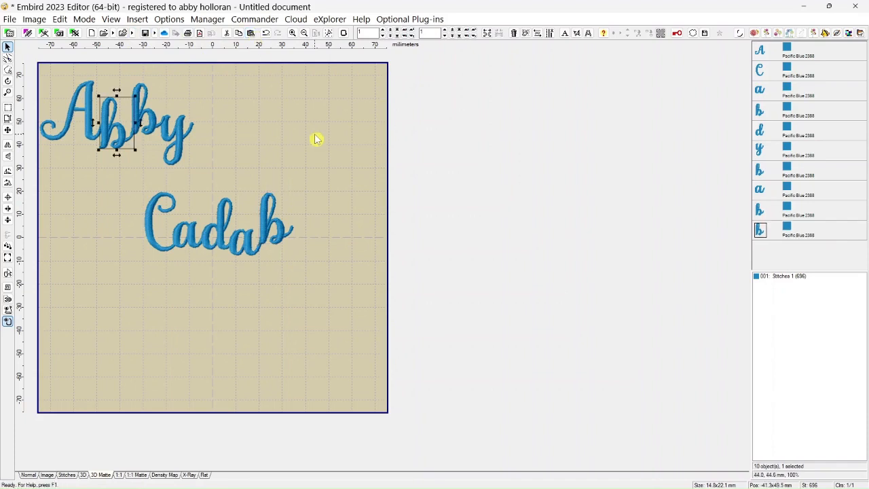
pyautogui.moveTo(102, 140); pyautogui.dragTo(295, 249)
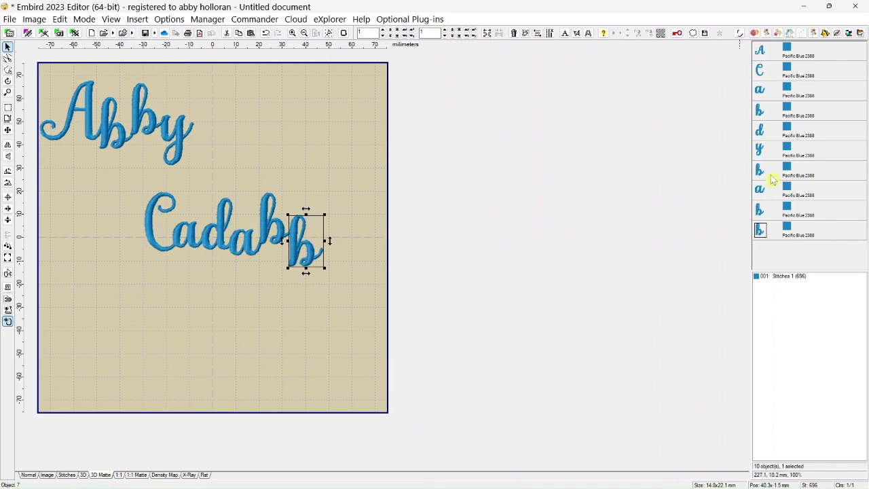
# - Copy the first word's y and place the duplicate at the end of the second word, at about (53, -7) mm
pyautogui.click(759, 152)
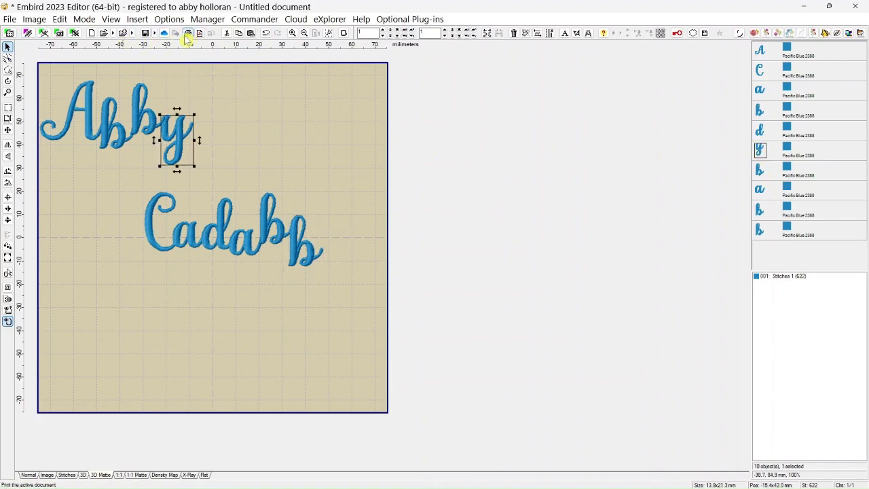
pyautogui.click(238, 33)
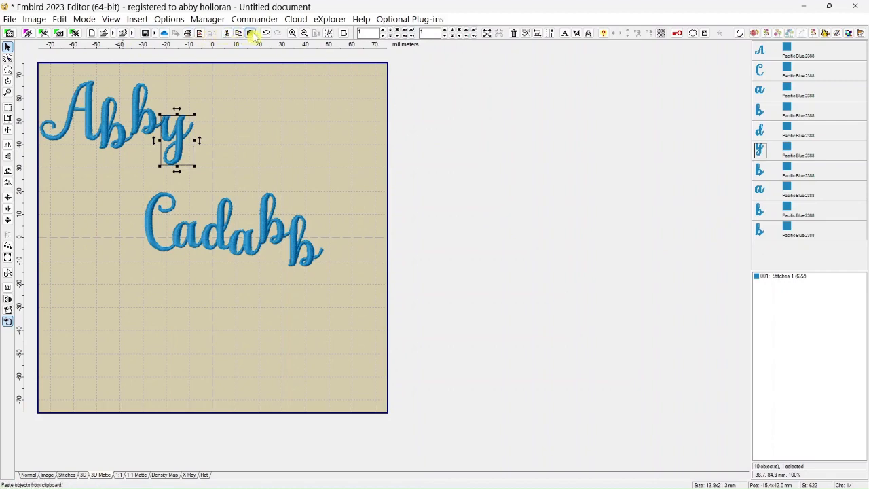
pyautogui.click(252, 33)
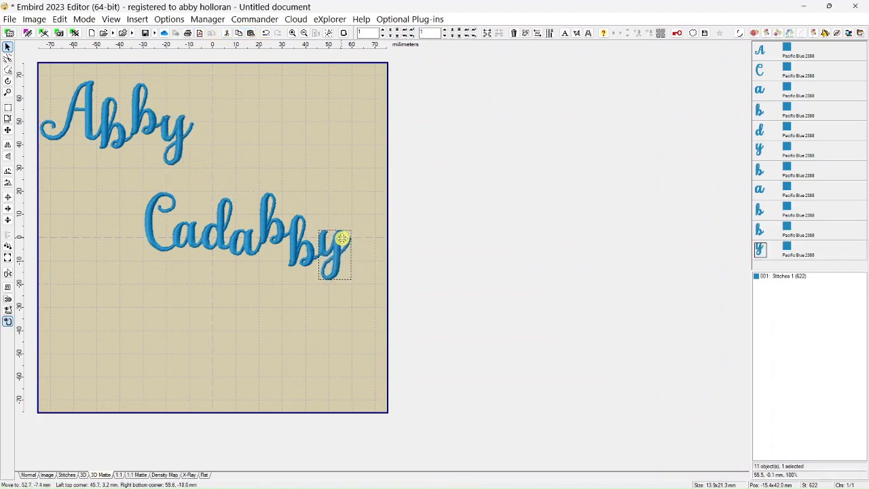
pyautogui.click(341, 237)
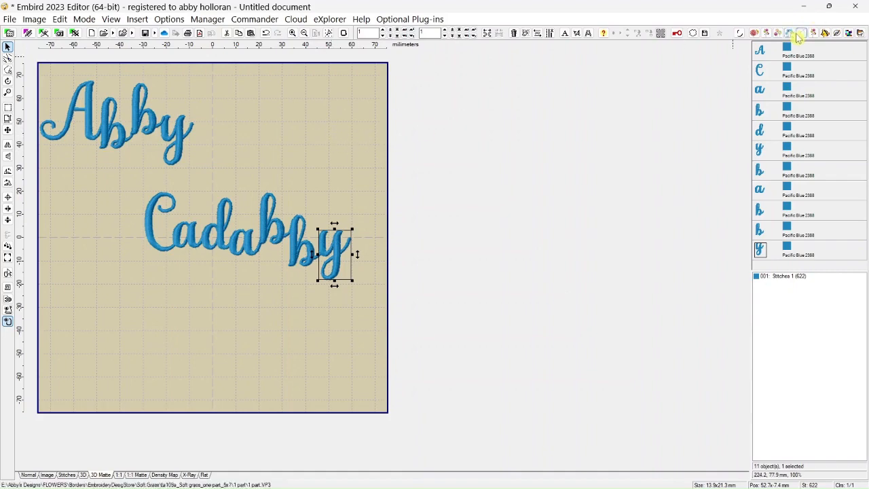
# - Select all the letters and play the sew simulation to check the order in which they stitch, then close it
pyautogui.click(764, 54)
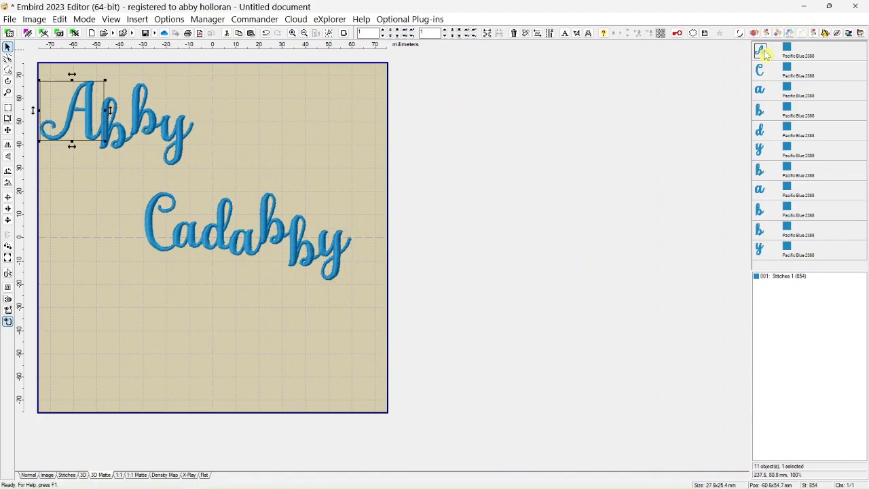
pyautogui.keyDown('shift'); pyautogui.click(762, 255); pyautogui.keyUp('shift')
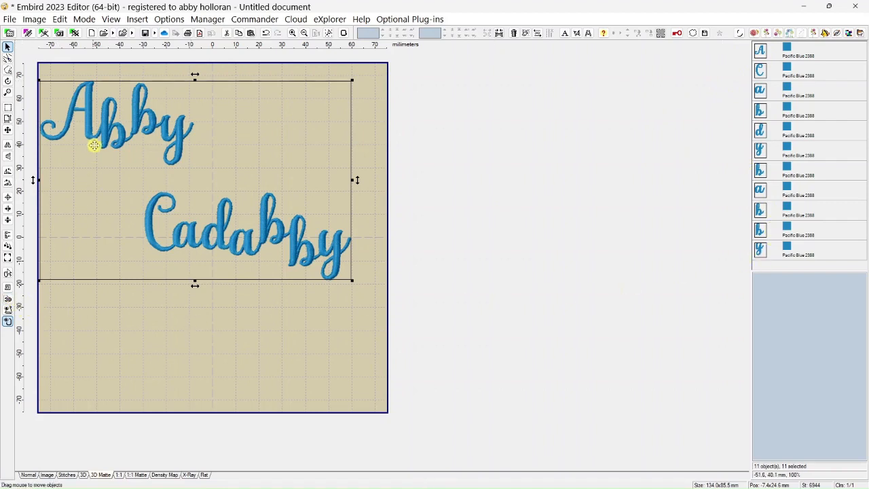
pyautogui.click(9, 289)
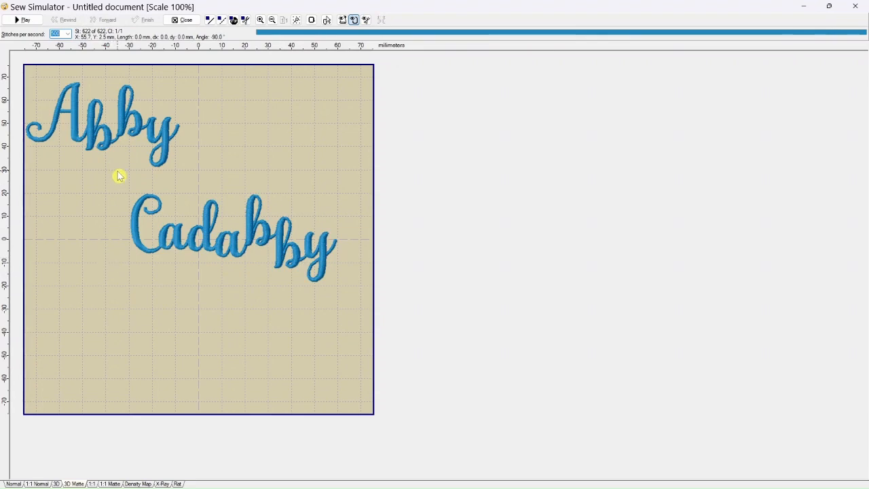
pyautogui.scroll(3, 134, 175)
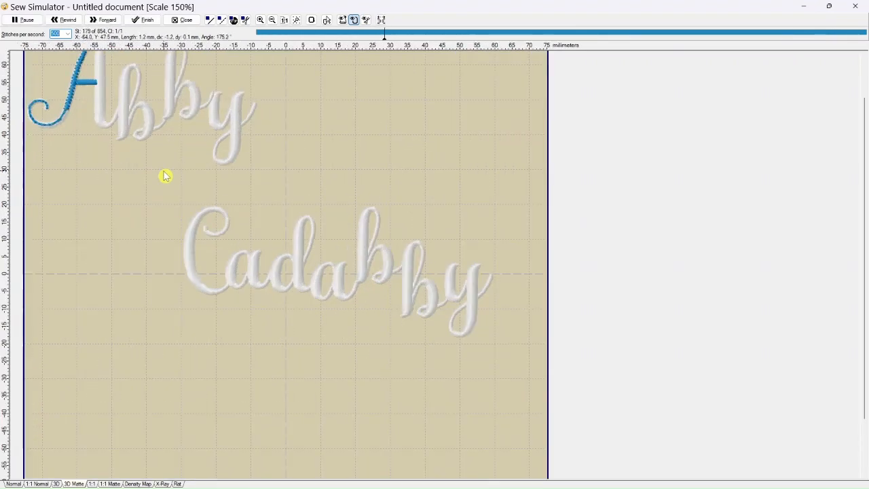
pyautogui.click(22, 20)
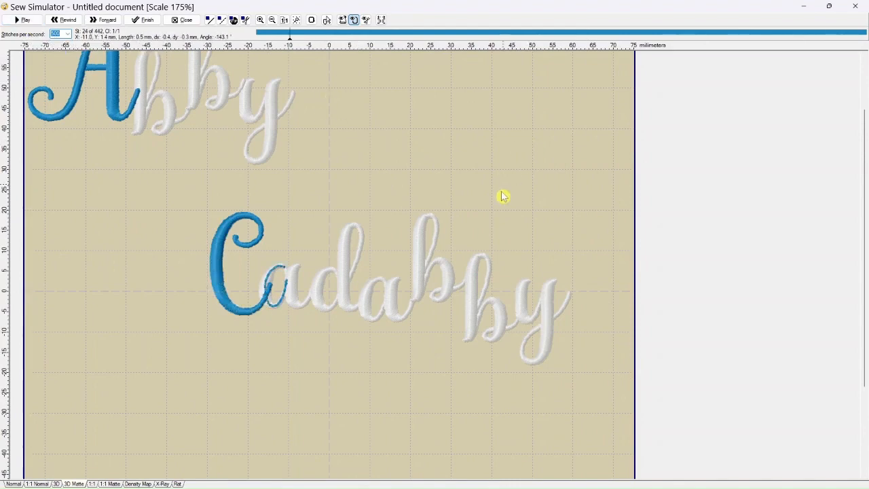
pyautogui.click(183, 21)
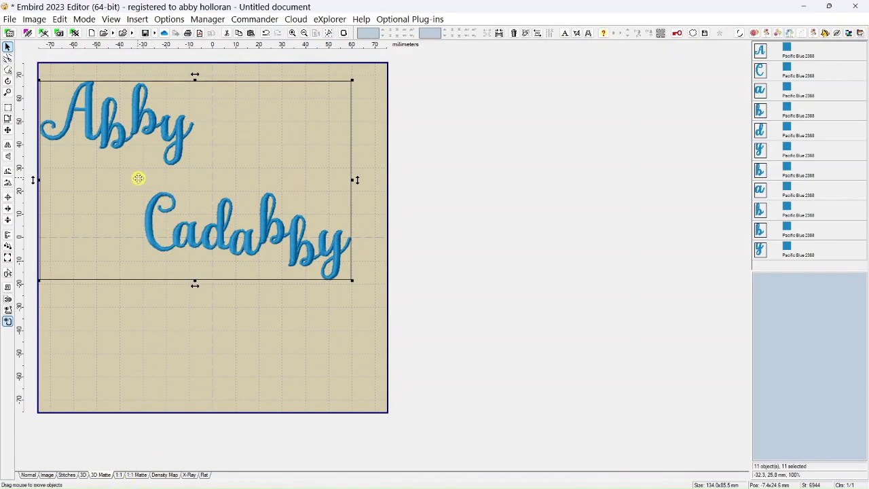
# - Insert the first word's first b before the capital C in the stitching order
pyautogui.scroll(3, 138, 178)
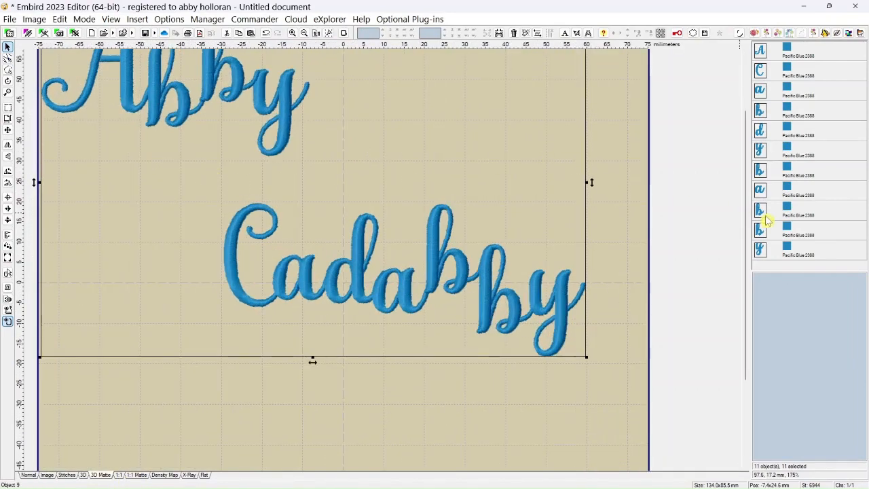
pyautogui.moveTo(747, 233); pyautogui.dragTo(749, 145)
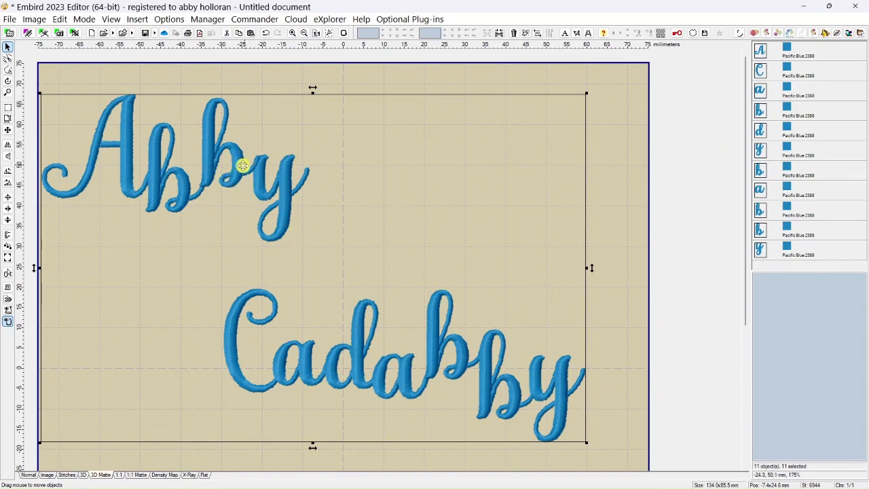
pyautogui.scroll(-1, 374, 146)
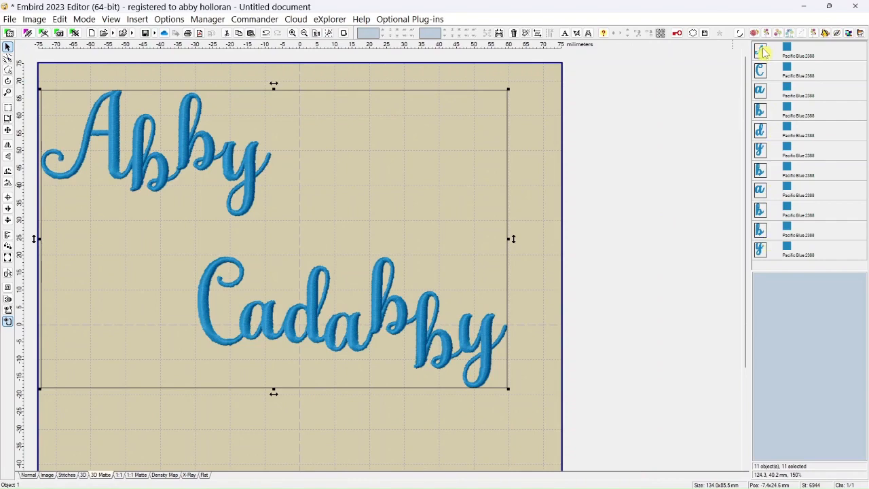
pyautogui.moveTo(764, 53)
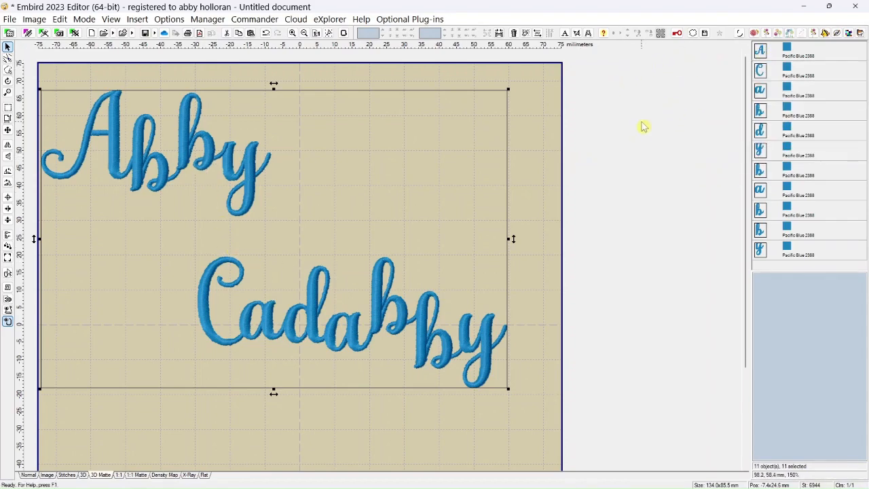
pyautogui.click(761, 113)
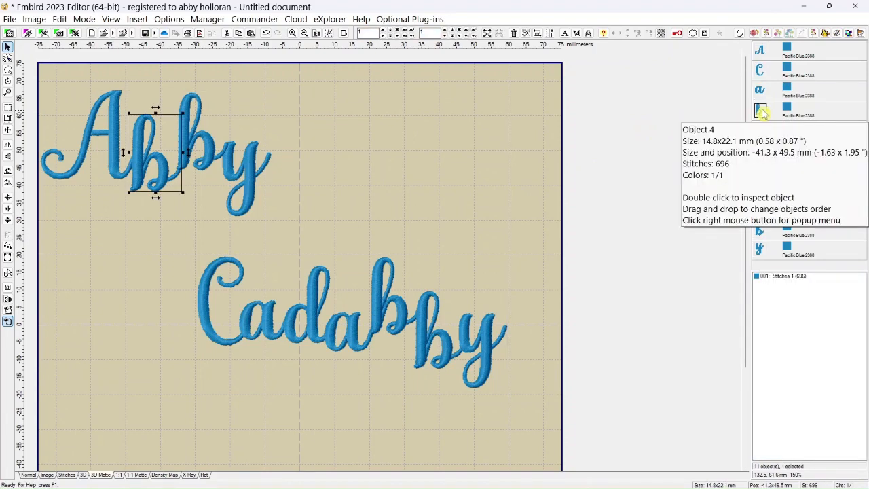
pyautogui.rightClick(760, 68)
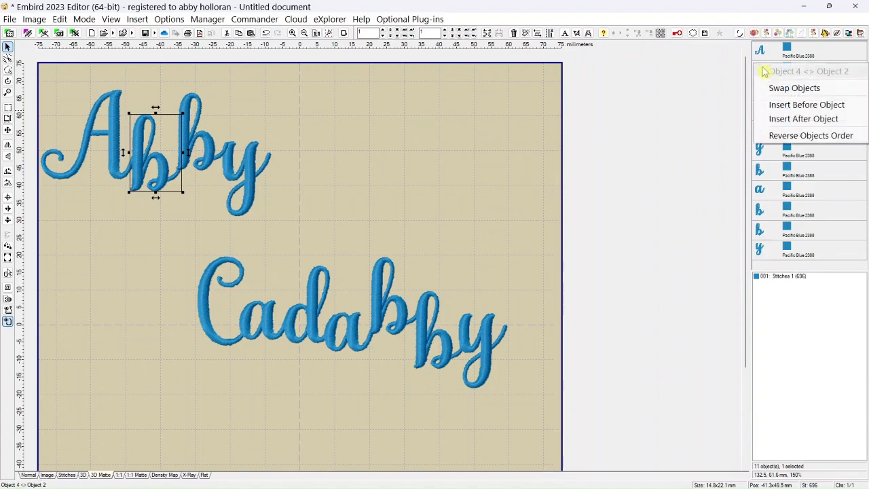
pyautogui.click(774, 107)
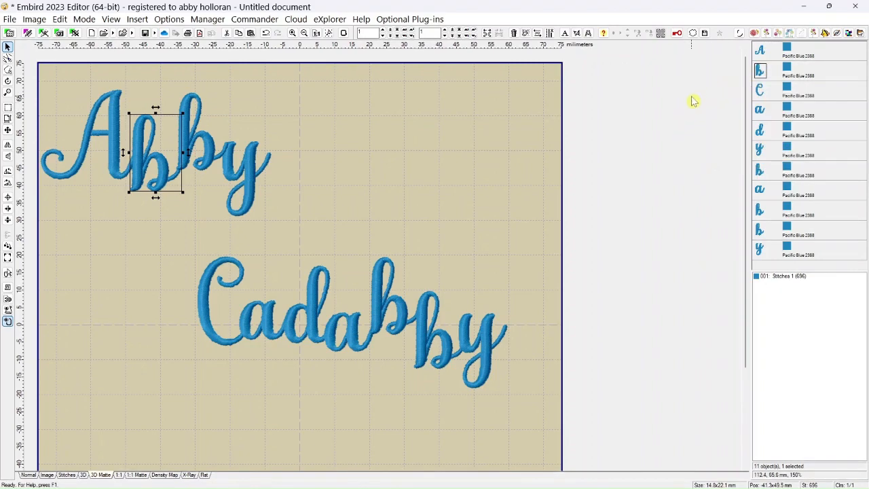
# - Insert the first word's second b before the capital C in the stitching order
pyautogui.click(761, 174)
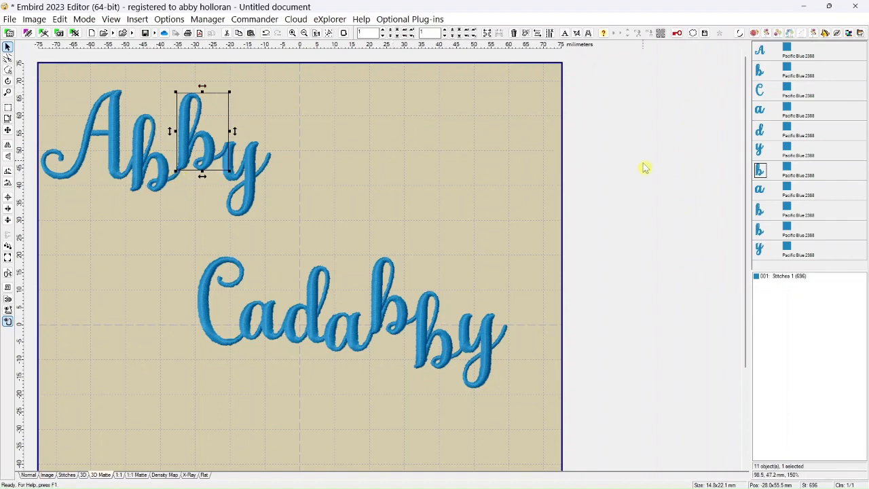
pyautogui.moveTo(763, 173)
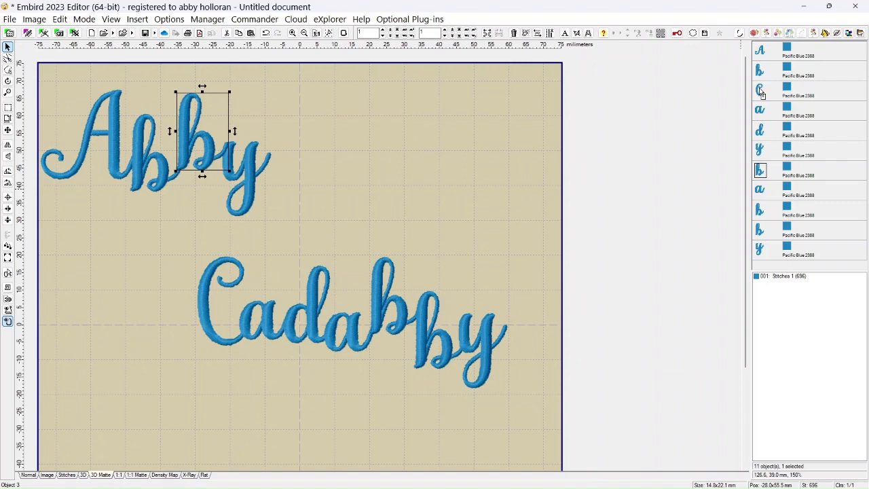
pyautogui.moveTo(761, 93); pyautogui.dragTo(761, 93)
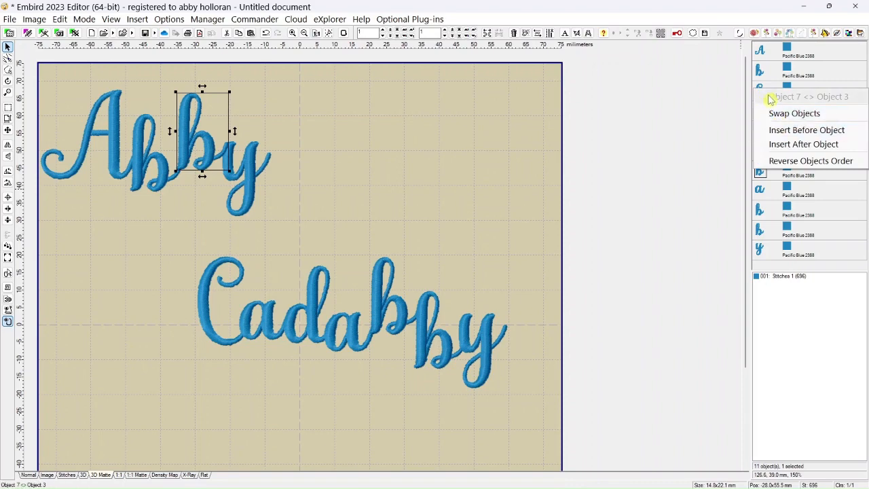
pyautogui.click(777, 135)
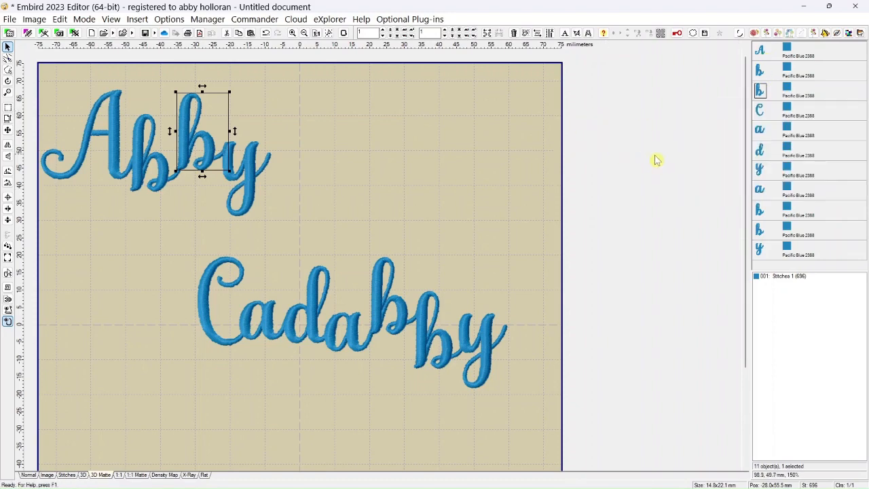
# - Insert the first word's y before the capital C in the stitching order and check the order of the second word's two b's
pyautogui.click(761, 170)
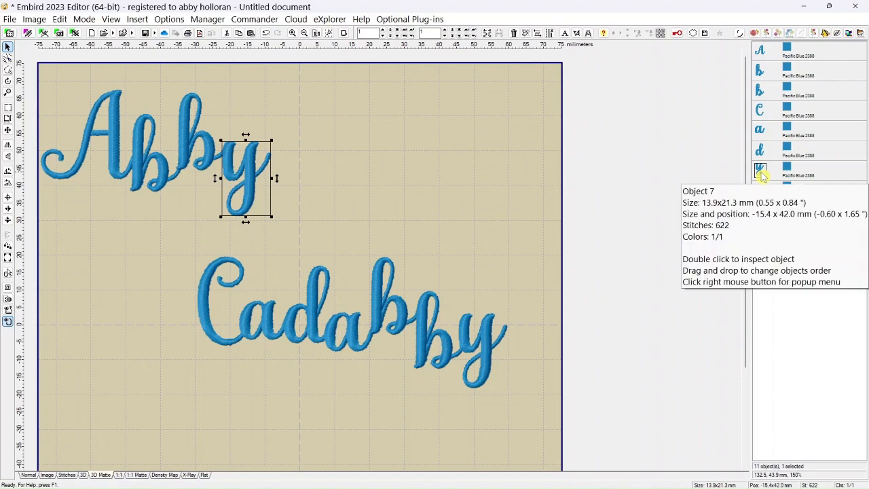
pyautogui.rightClick(760, 112)
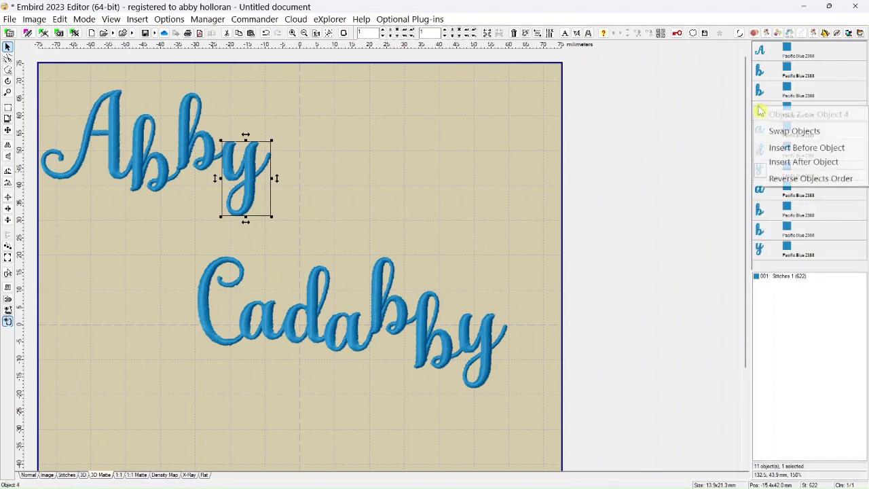
pyautogui.click(779, 147)
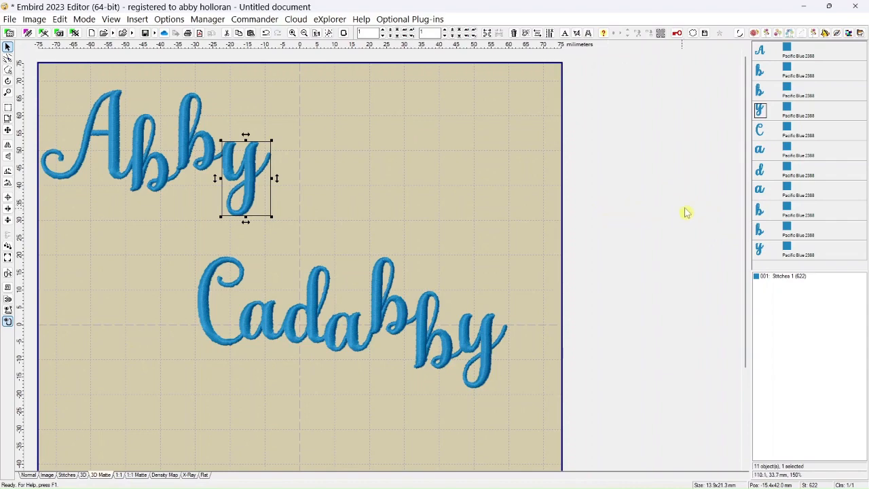
pyautogui.click(760, 211)
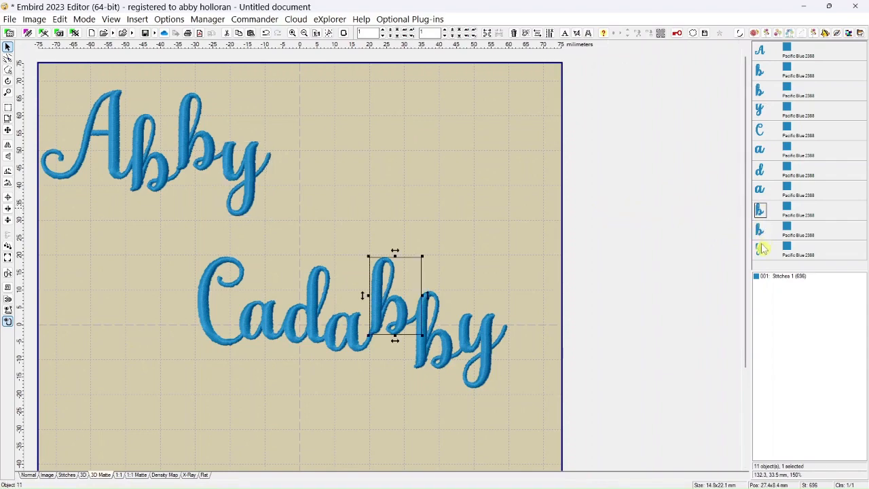
pyautogui.click(762, 237)
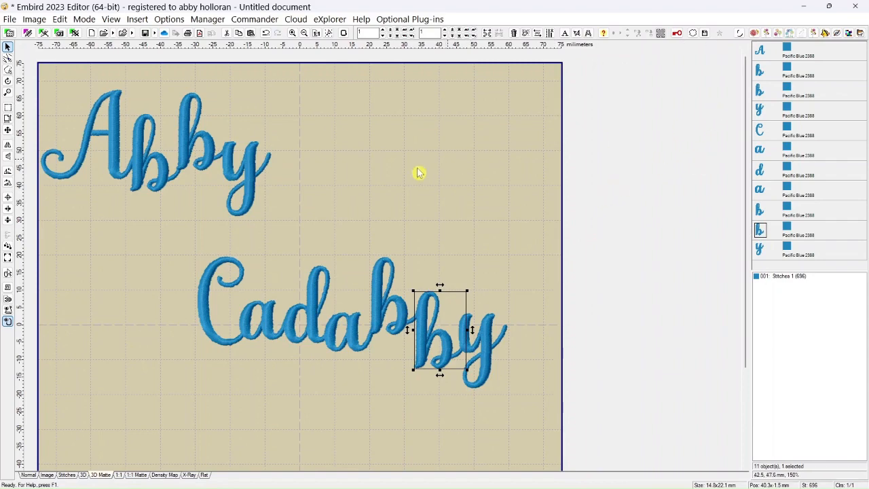
# - Nudge the first word's y slightly toward the preceding b, to about (-16, 42.2) mm, and deselect it
pyautogui.click(196, 204)
pyautogui.scroll(2, 197, 203)
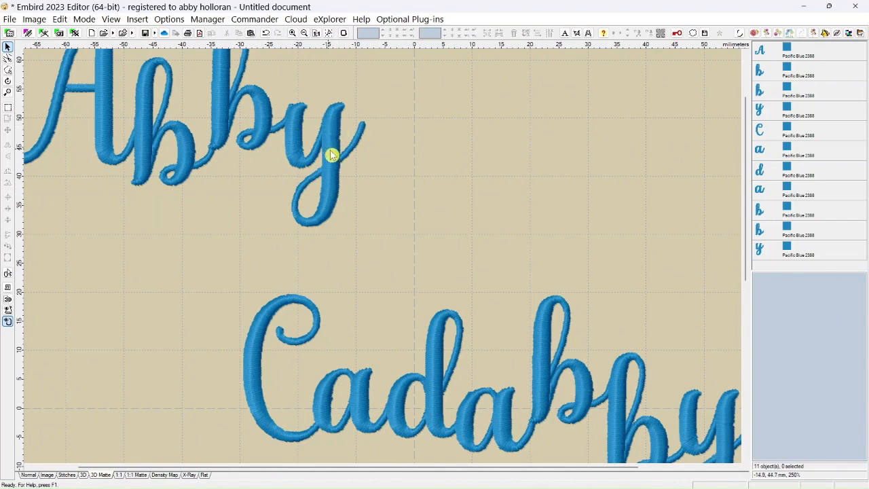
pyautogui.click(760, 114)
pyautogui.moveTo(340, 165); pyautogui.dragTo(338, 163)
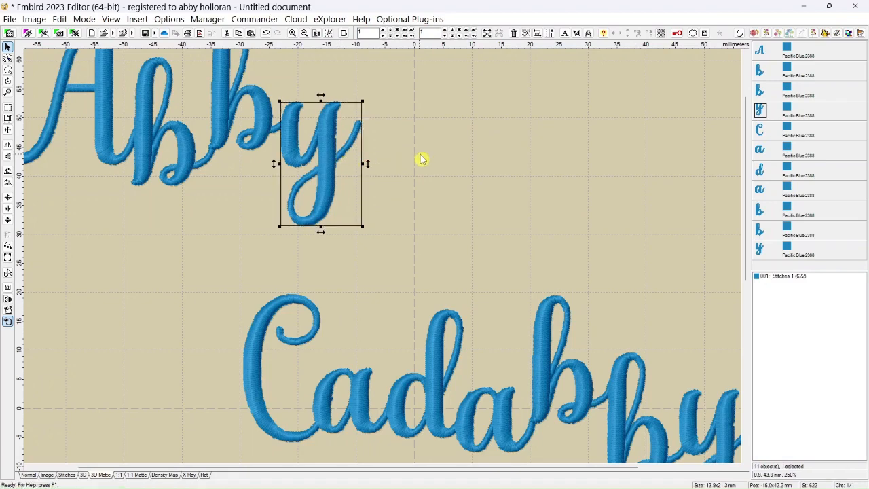
pyautogui.click(446, 146)
pyautogui.scroll(-3, 445, 146)
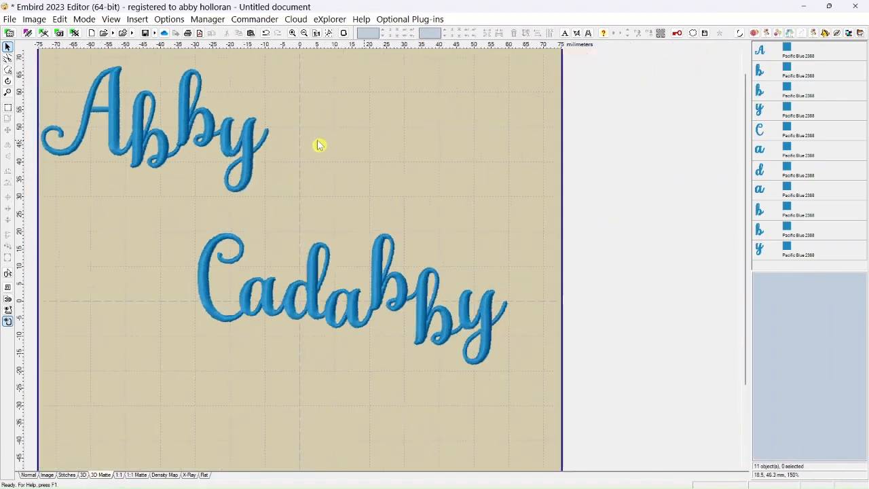
# - Preview the rearranged stitching order of both words in the sew simulator and close it
pyautogui.click(8, 290)
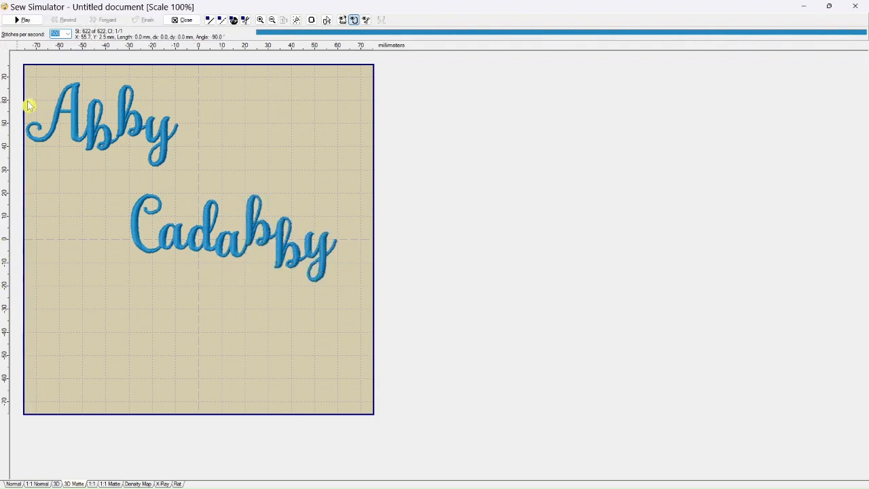
pyautogui.click(184, 20)
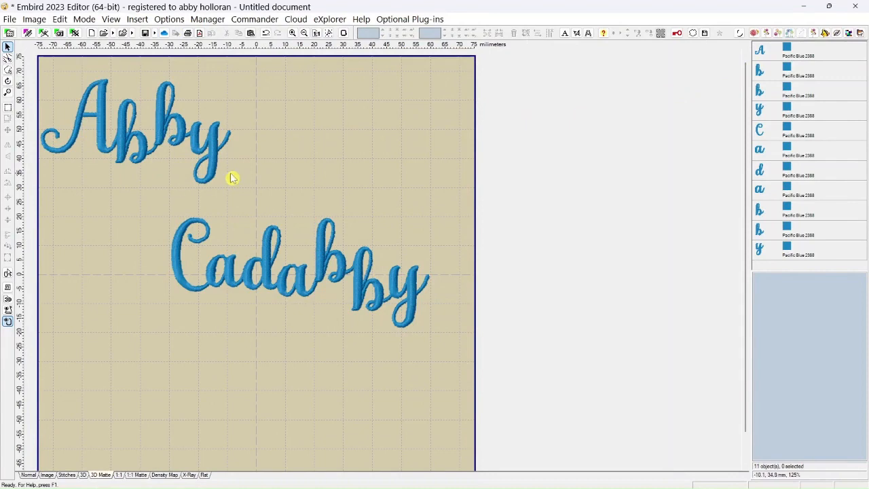
# - Align the first word's four letters vertically by their bottoms, leaving horizontal positions unchanged, and deselect them
pyautogui.moveTo(762, 56)
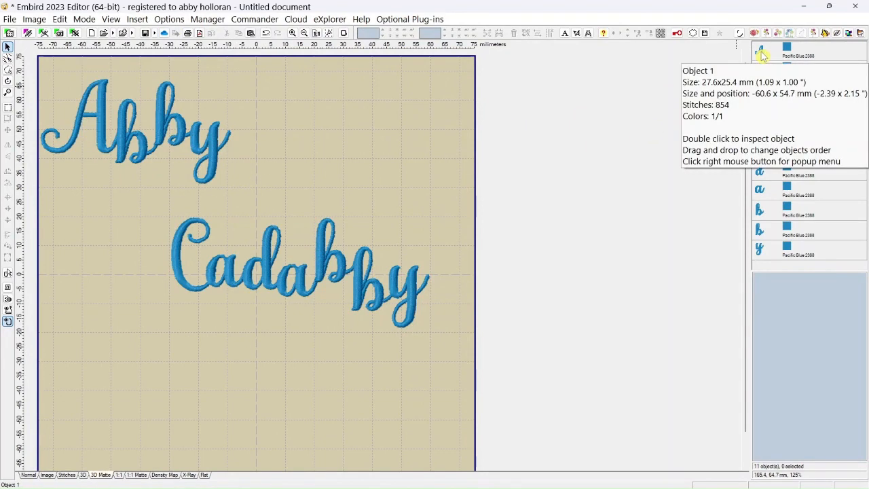
pyautogui.click(763, 56)
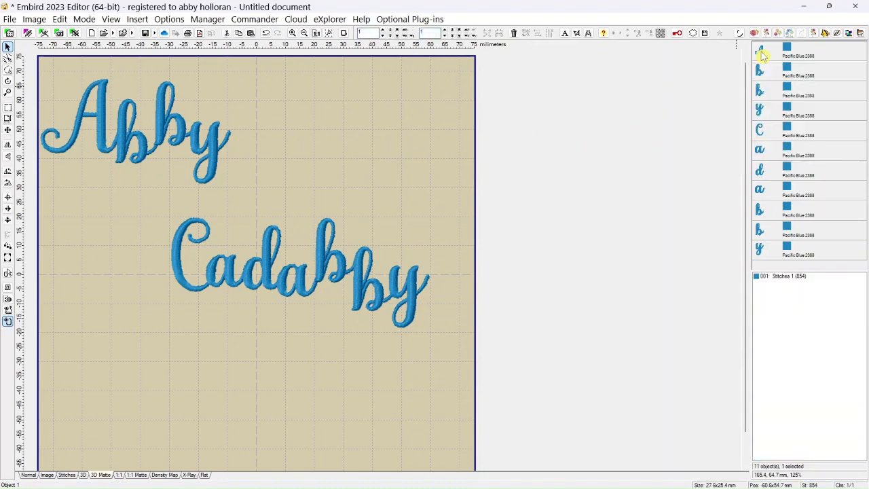
pyautogui.keyDown('shift'); pyautogui.click(760, 112); pyautogui.keyUp('shift')
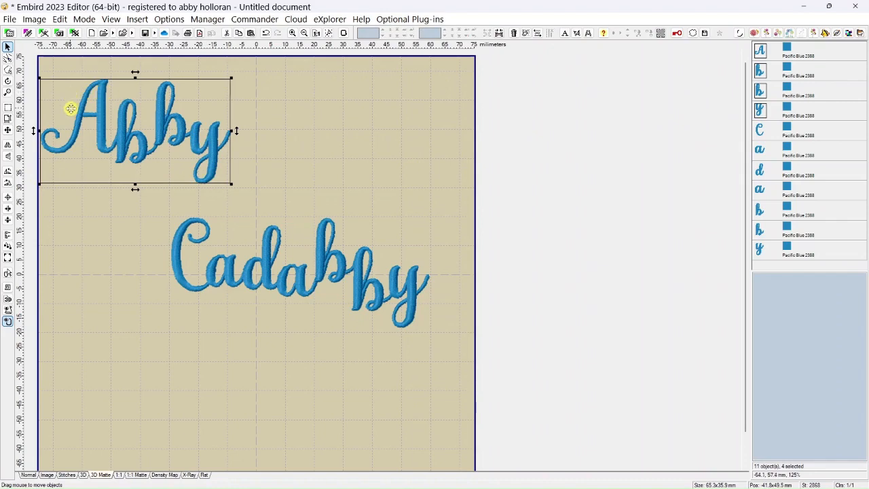
pyautogui.click(8, 239)
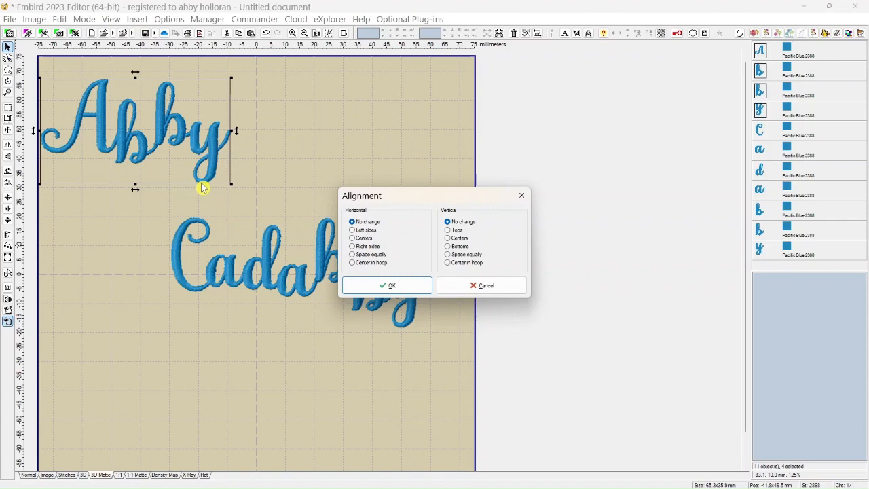
pyautogui.click(448, 248)
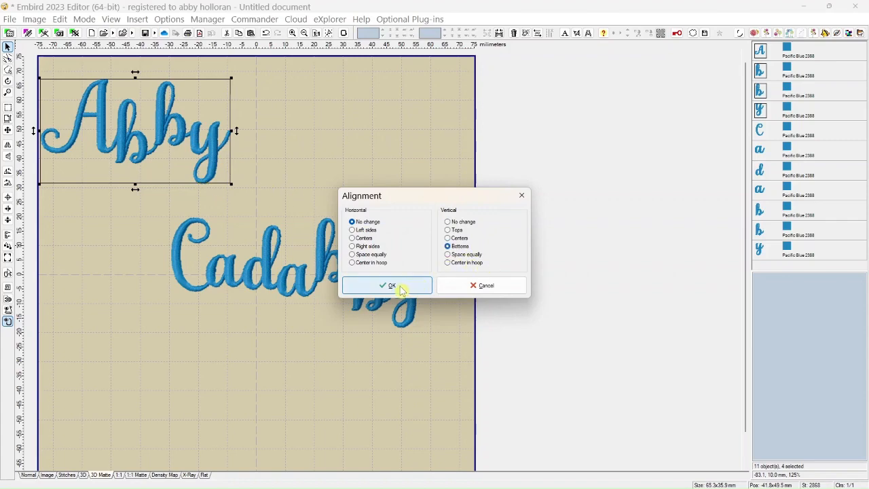
pyautogui.click(398, 285)
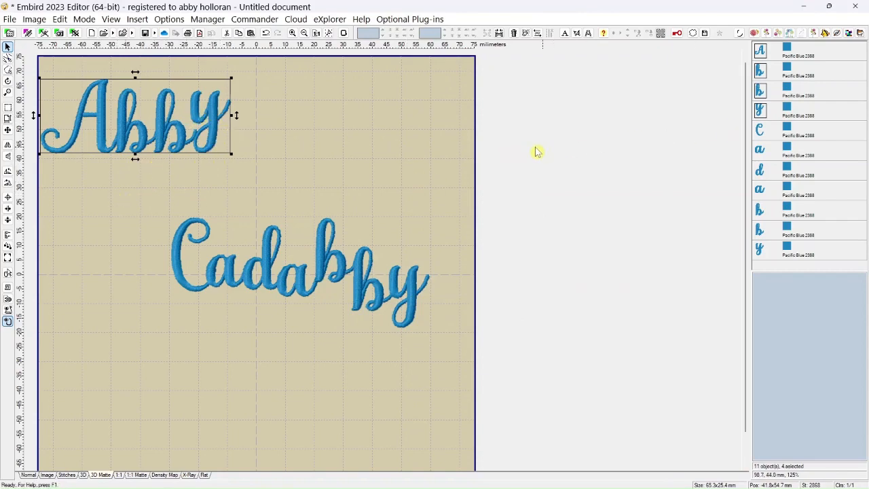
pyautogui.click(393, 137)
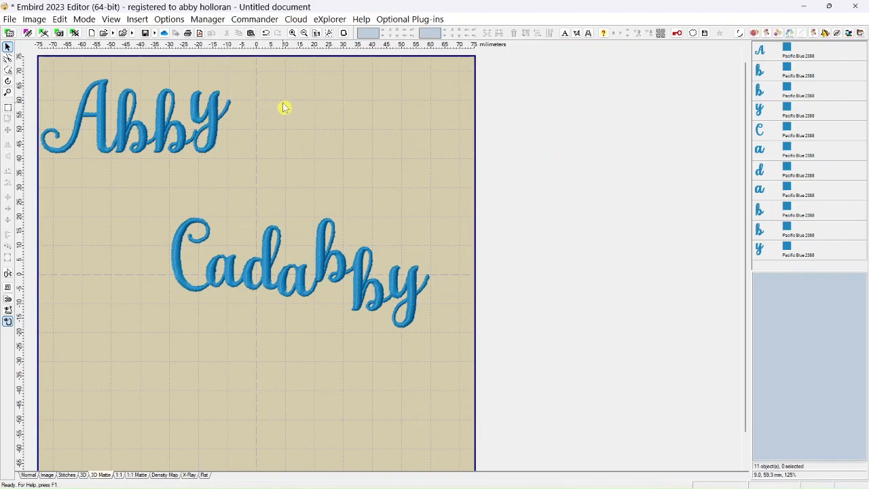
# - Place a horizontal guideline at about 42 mm along the first word's baseline and show the design in Normal view
pyautogui.click(761, 110)
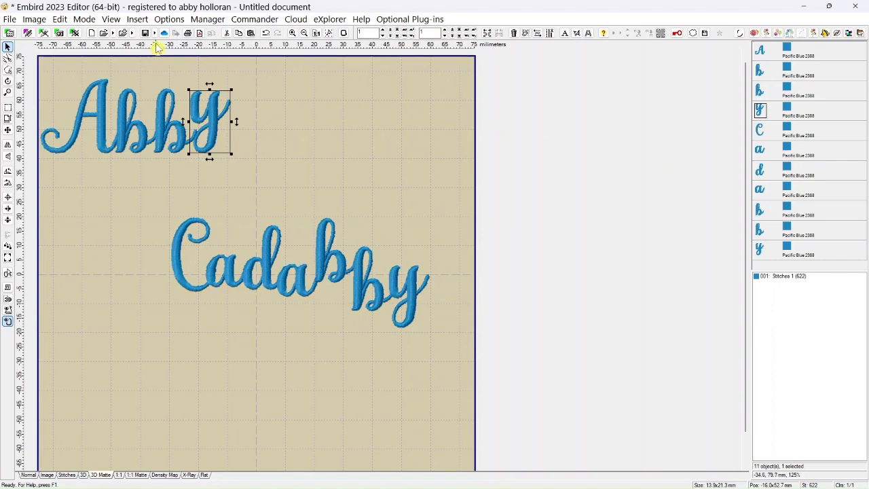
pyautogui.moveTo(152, 51); pyautogui.dragTo(151, 158)
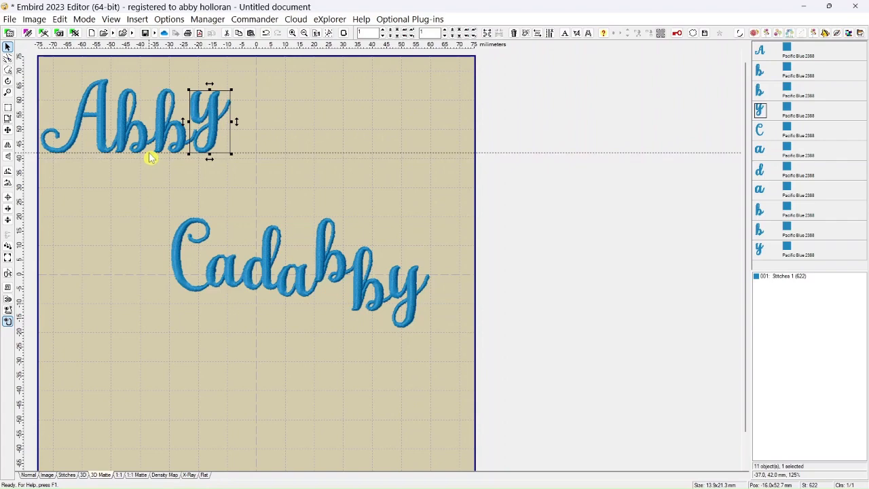
pyautogui.click(28, 475)
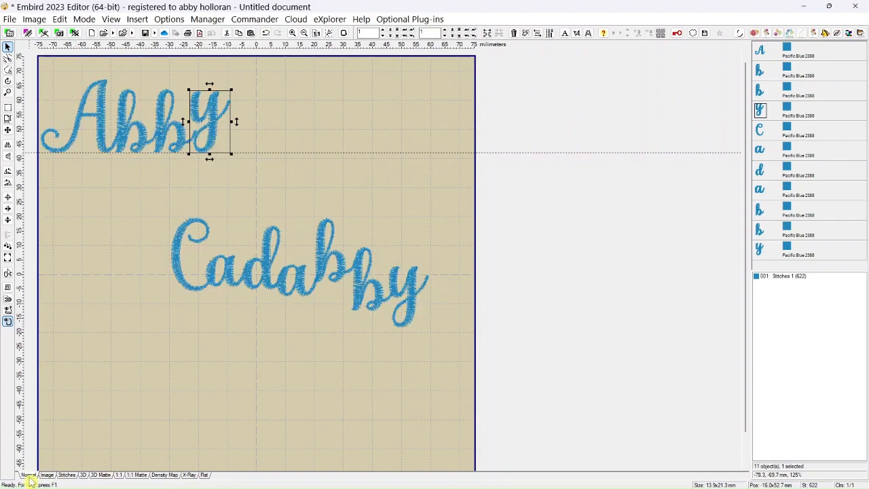
# - Lower the first word's y until its upper bowl rests on the guideline, at about (-15.9, 42.7) mm, and deselect it
pyautogui.click(135, 202)
pyautogui.scroll(4, 183, 179)
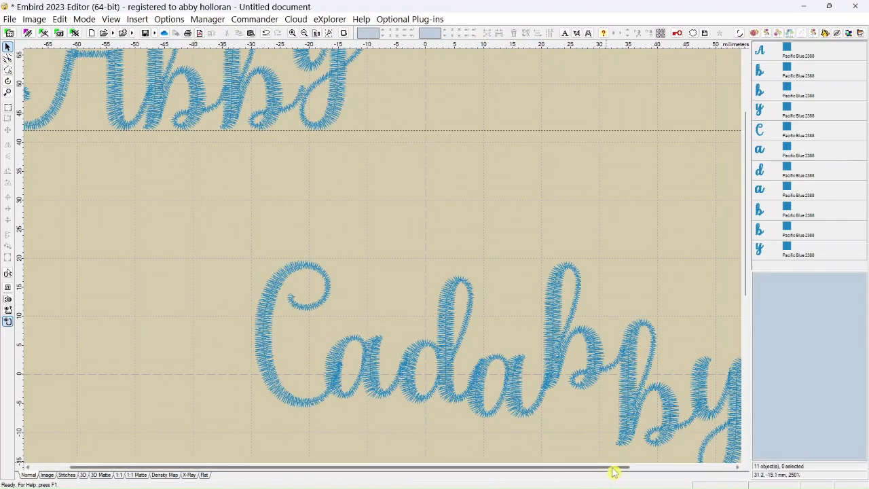
pyautogui.moveTo(613, 472); pyautogui.dragTo(574, 473)
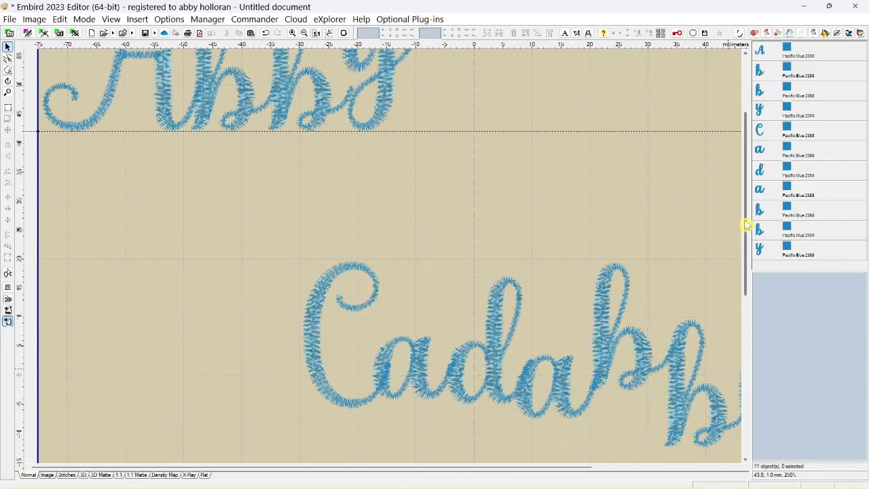
pyautogui.moveTo(746, 224); pyautogui.dragTo(747, 167)
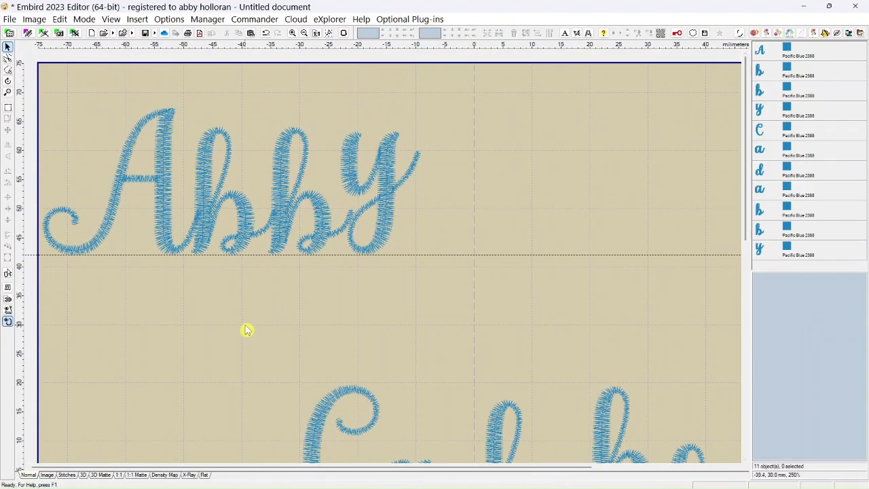
pyautogui.scroll(2, 246, 330)
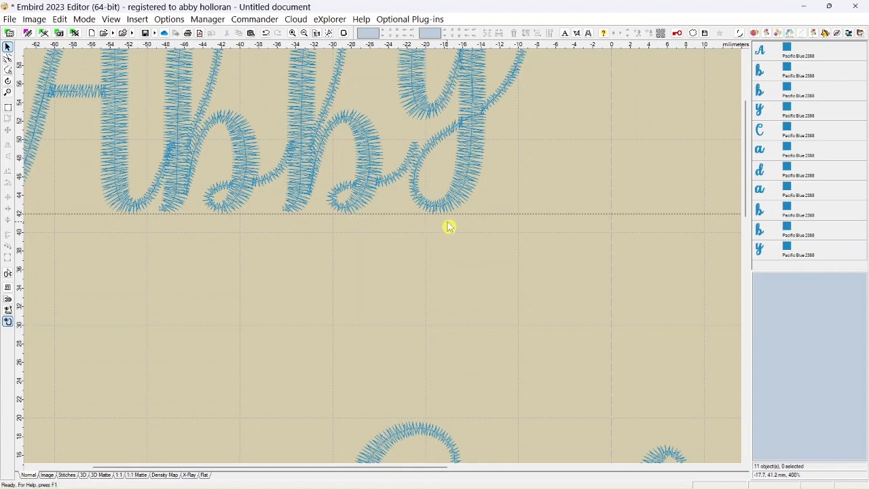
pyautogui.click(478, 84)
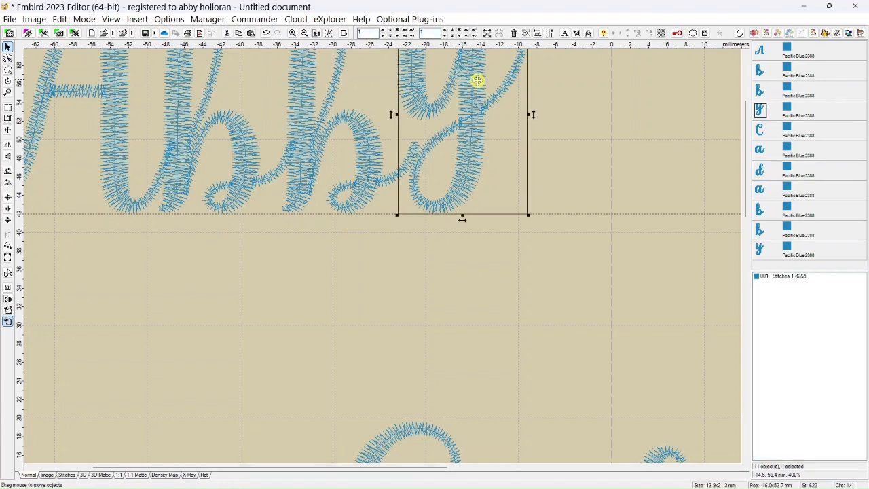
pyautogui.moveTo(478, 72); pyautogui.dragTo(479, 166)
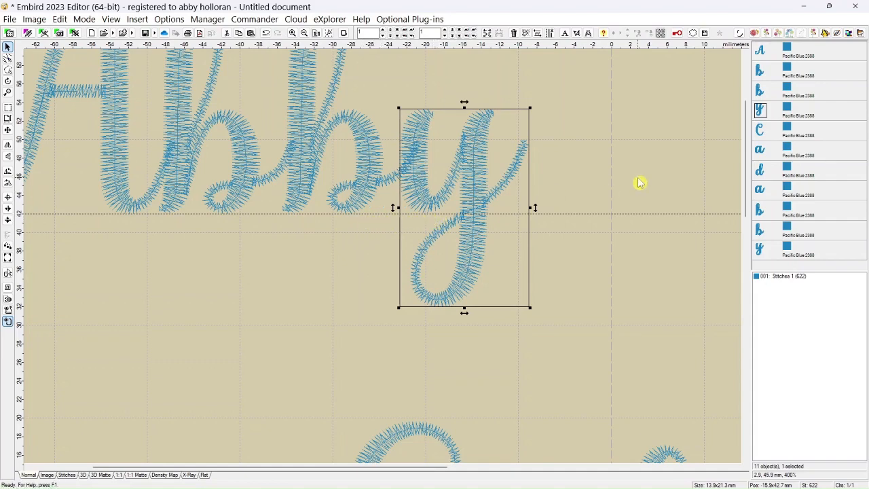
pyautogui.click(603, 163)
pyautogui.scroll(-1, 604, 134)
pyautogui.scroll(-3, 604, 133)
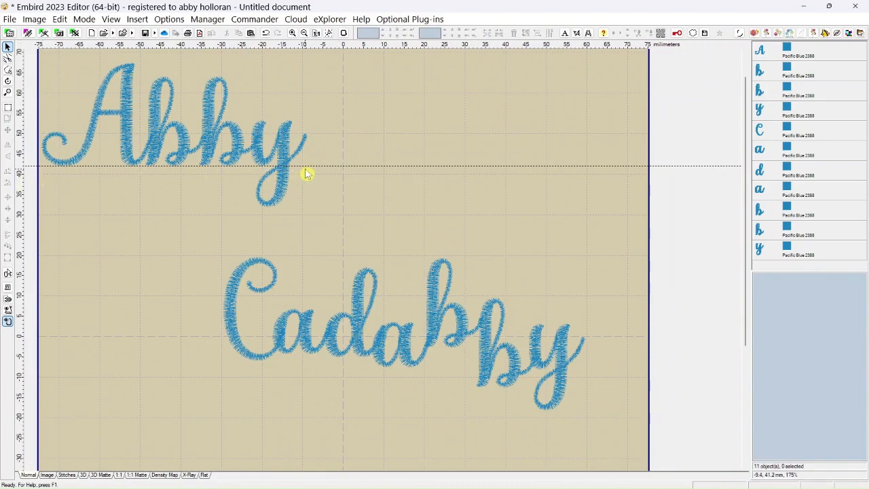
# - Align the second word's letters from C through the last b vertically by their bottoms, excluding the y, and deselect them
pyautogui.click(761, 131)
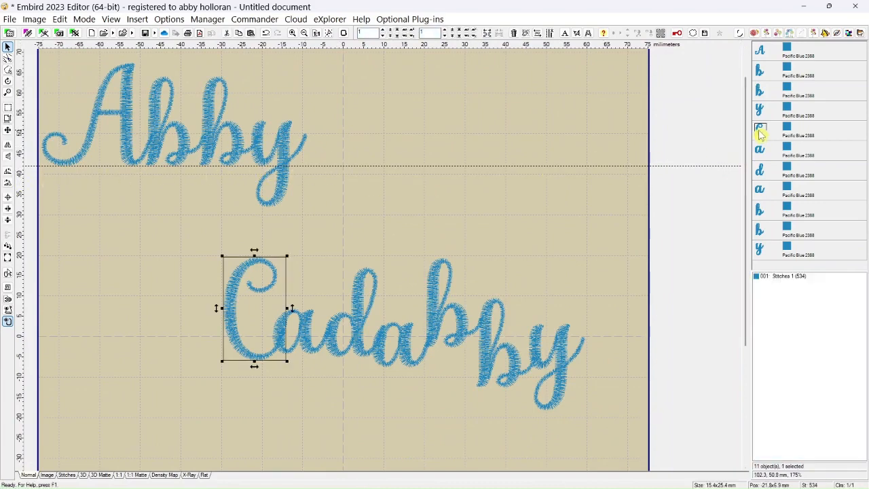
pyautogui.keyDown('shift'); pyautogui.click(762, 236); pyautogui.keyUp('shift')
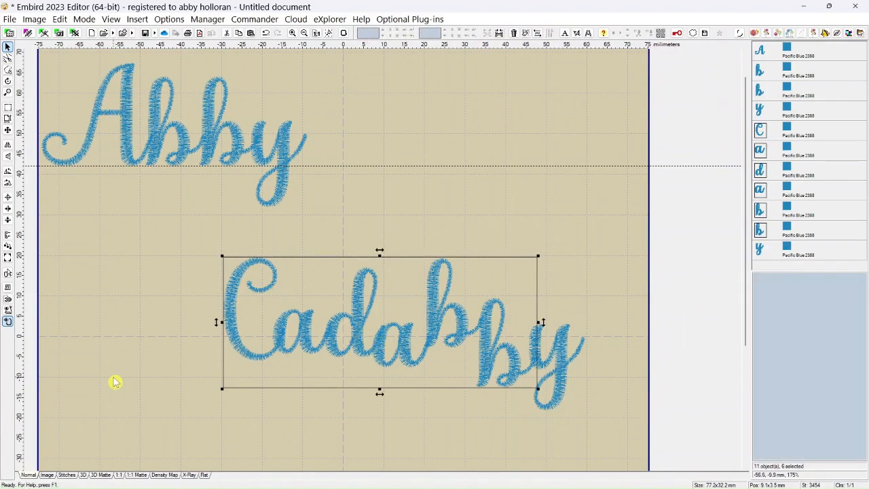
pyautogui.click(10, 237)
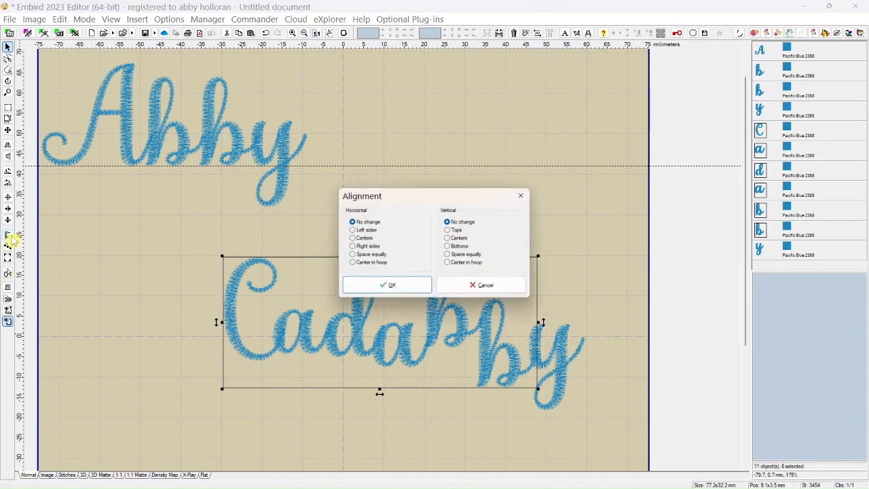
pyautogui.click(448, 247)
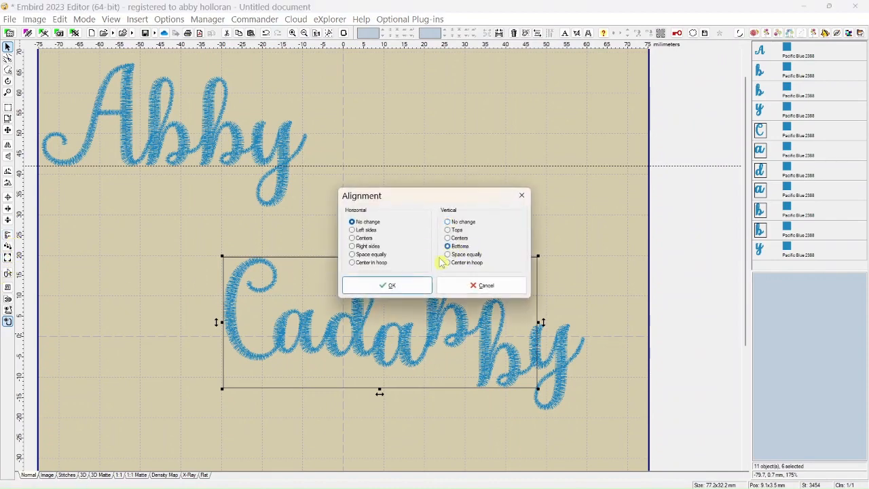
pyautogui.click(395, 289)
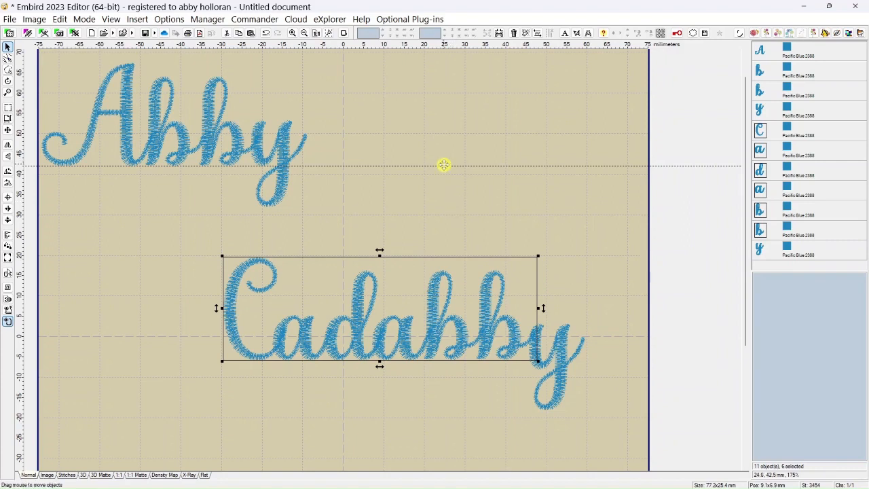
pyautogui.click(493, 207)
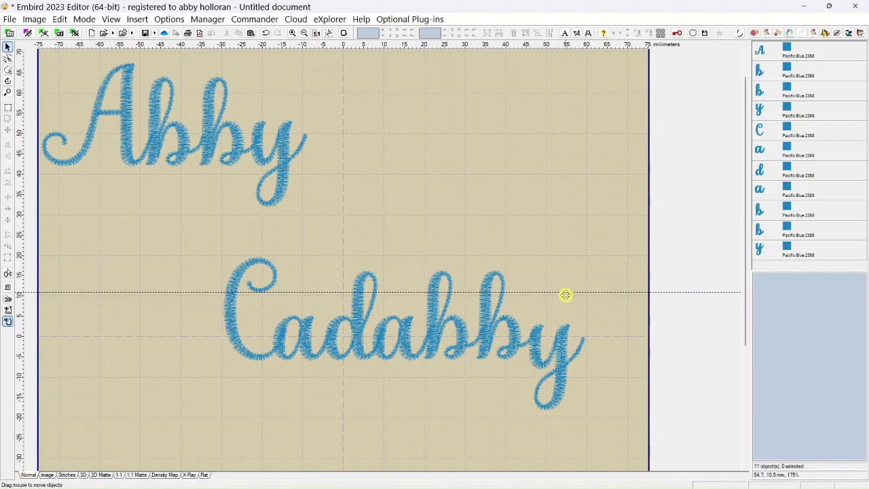
# - Move the guideline to the second word's baseline, raise its y onto it at about (52.8, -5.4) mm, and deselect the letter
pyautogui.scroll(2, 442, 423)
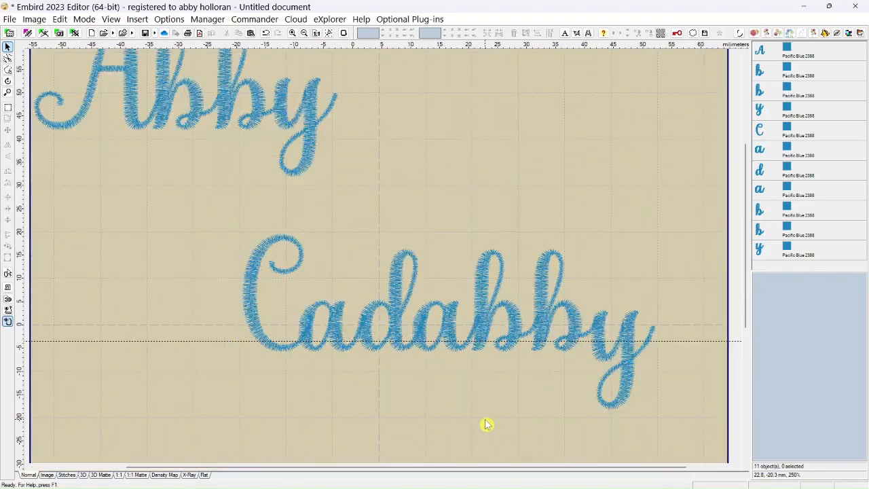
pyautogui.scroll(1, 487, 425)
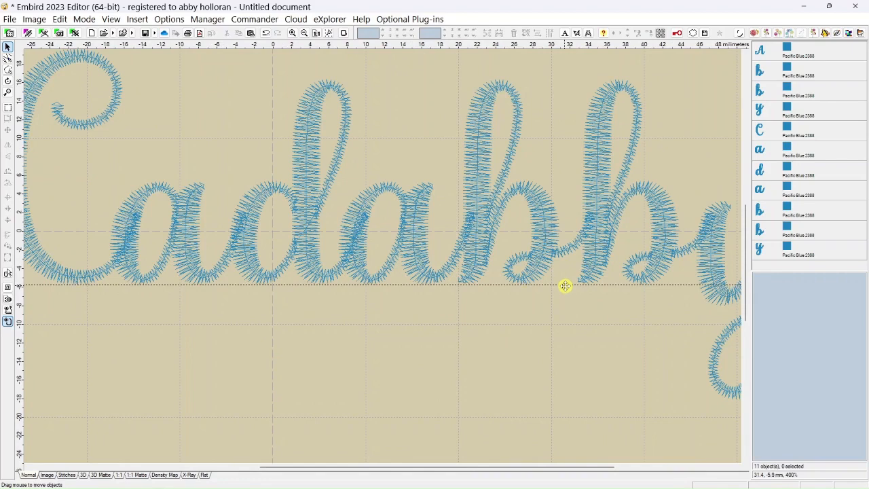
pyautogui.click(763, 252)
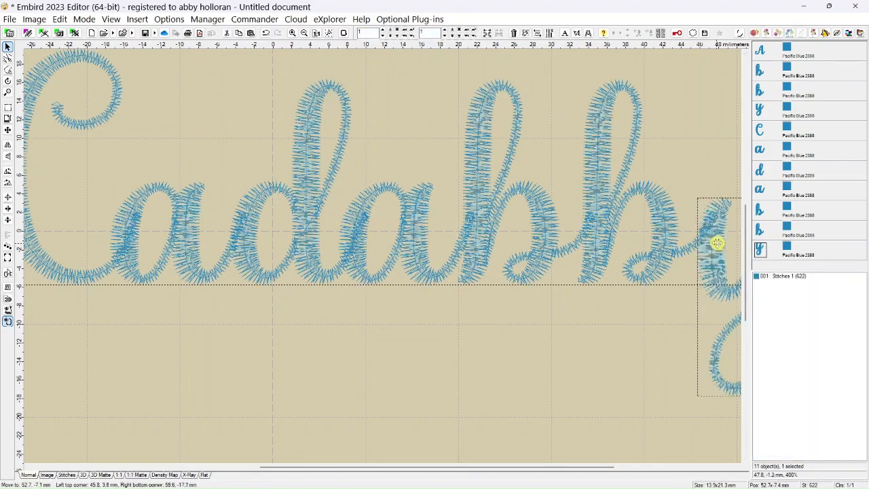
pyautogui.moveTo(596, 470); pyautogui.dragTo(692, 467)
pyautogui.moveTo(545, 271); pyautogui.dragTo(542, 265)
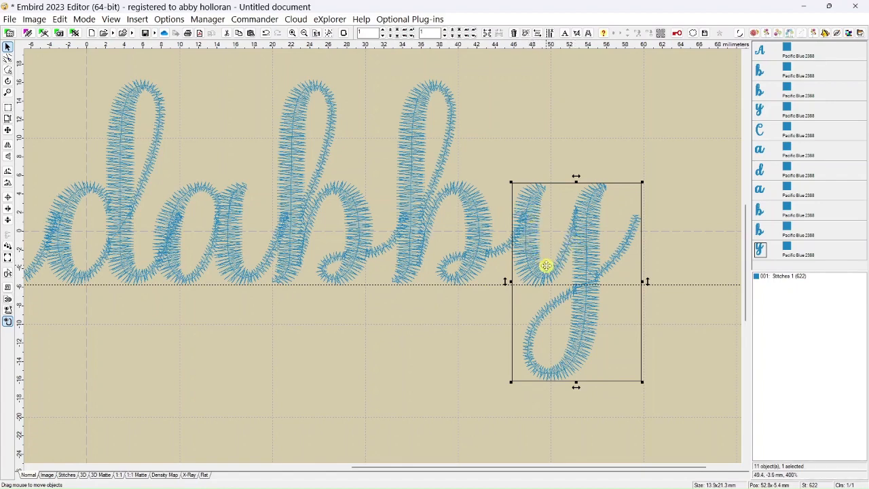
pyautogui.moveTo(538, 265); pyautogui.dragTo(535, 265)
pyautogui.click(431, 352)
pyautogui.scroll(-2, 432, 352)
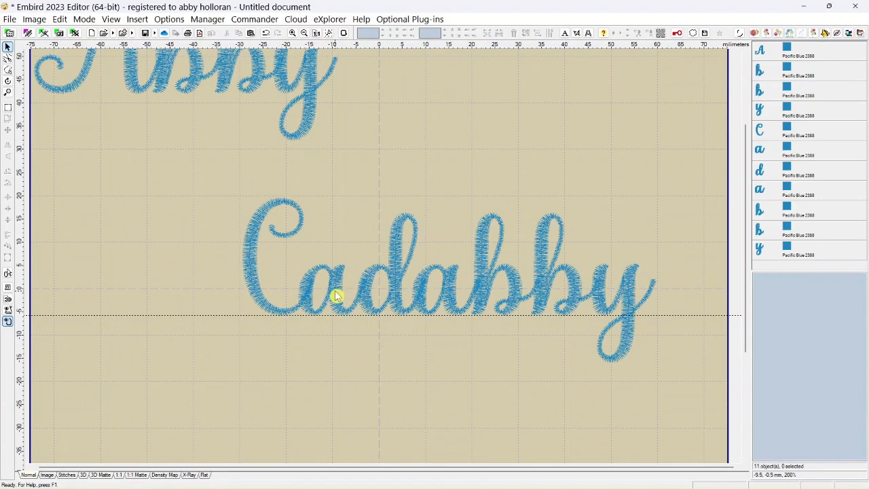
# - Nudge the second word's first a away from the C, fine-tuning it back and forth to about (-9.4, -0.3) mm
pyautogui.click(760, 150)
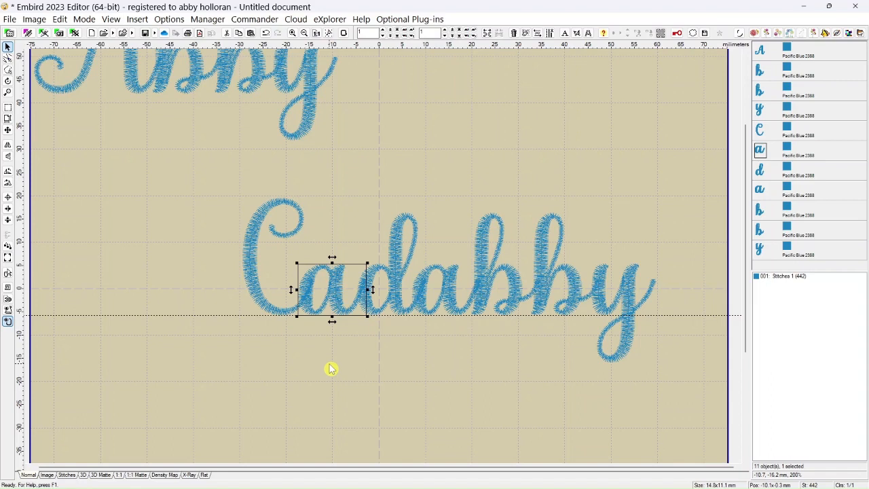
pyautogui.press('Right')
pyautogui.press('Right')
pyautogui.press('Right')
pyautogui.press('Right')
pyautogui.press('Right')
pyautogui.press('Right')
pyautogui.press('Right')
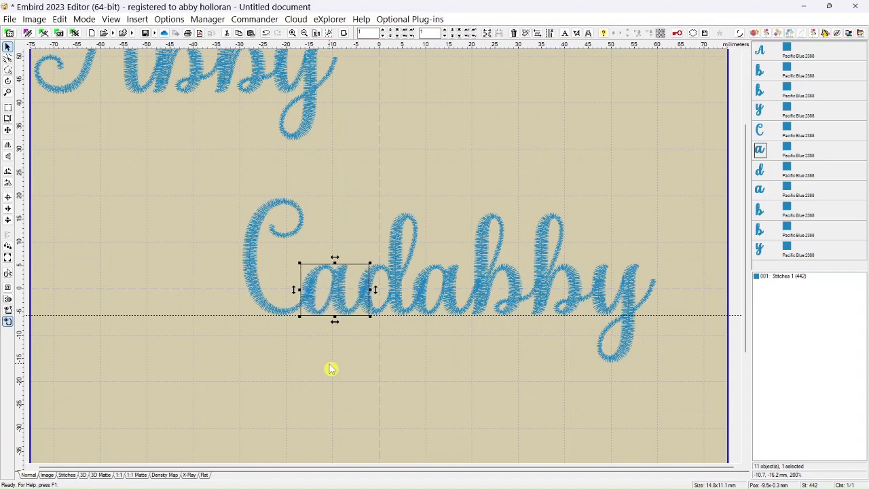
pyautogui.press('Right')
pyautogui.press('Right')
pyautogui.press('Right')
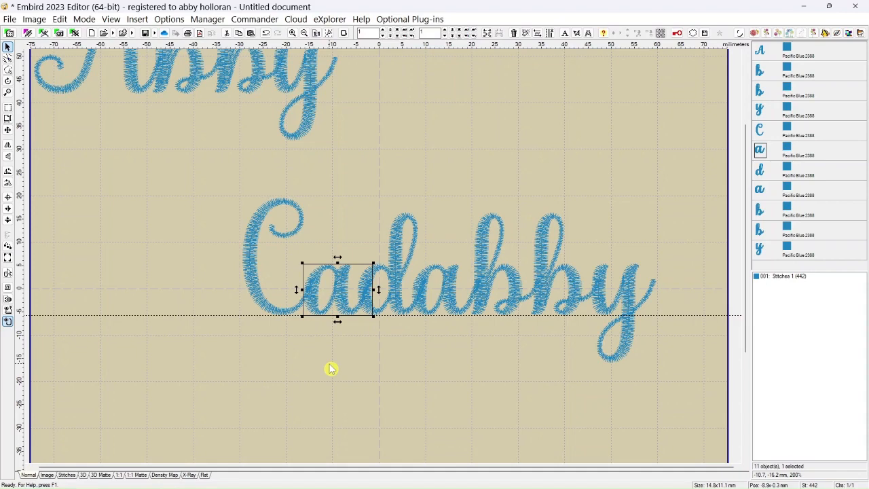
pyautogui.press('Left')
pyautogui.press('Left')
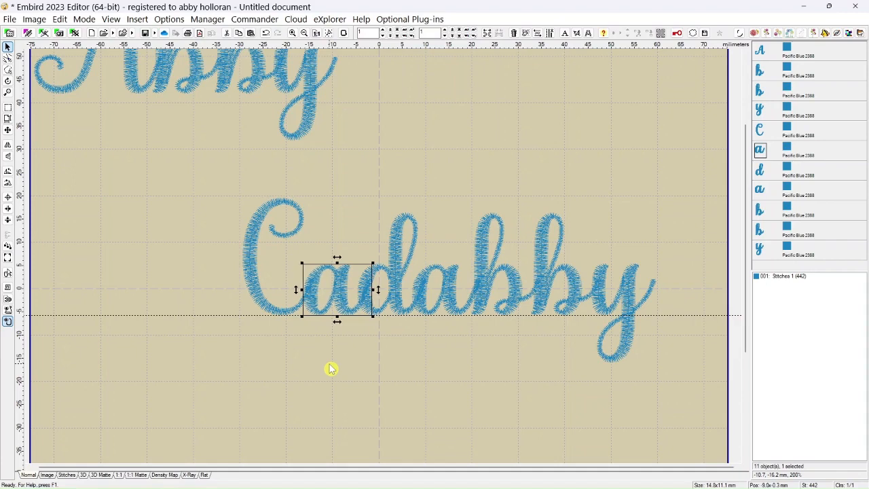
pyautogui.press('Left')
pyautogui.press('Left')
pyautogui.press('Left')
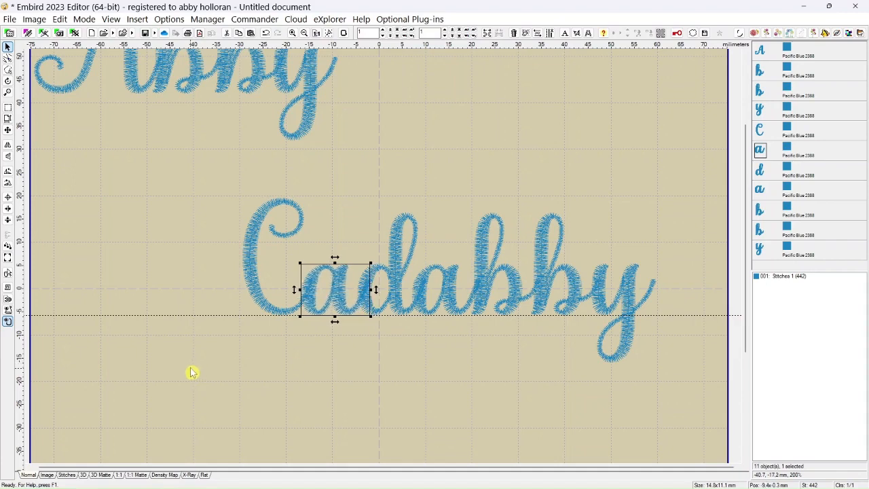
# - Select the C together with the adjacent a and nudge both slightly toward the d, to about (-15.6, 6.9) mm
pyautogui.keyDown('shift'); pyautogui.click(253, 235); pyautogui.keyUp('shift')
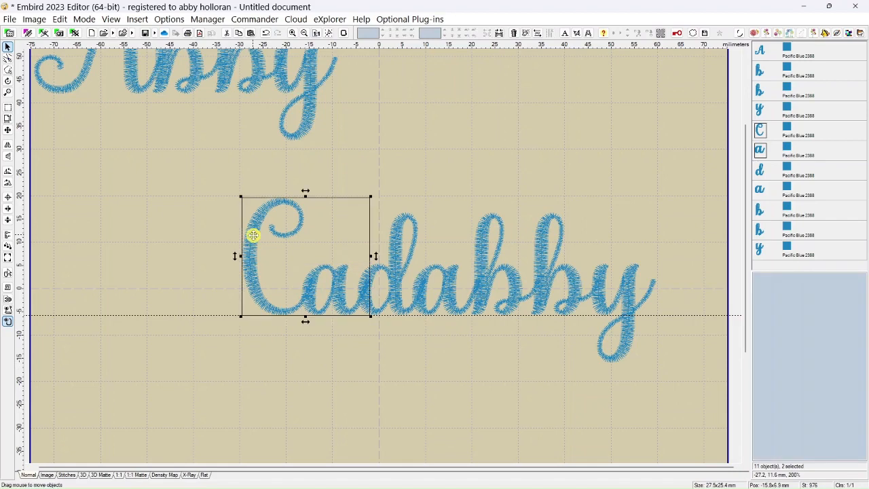
pyautogui.press('Right')
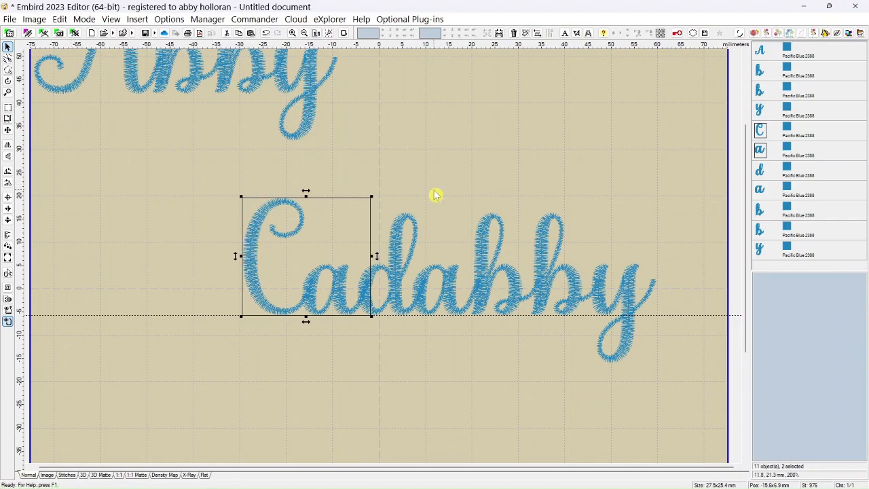
# - Nudge the second word's C toward the a to about (-21.4, 6.9) mm, and the a toward the C to about (-9.5, -0.3) mm
pyautogui.click(553, 162)
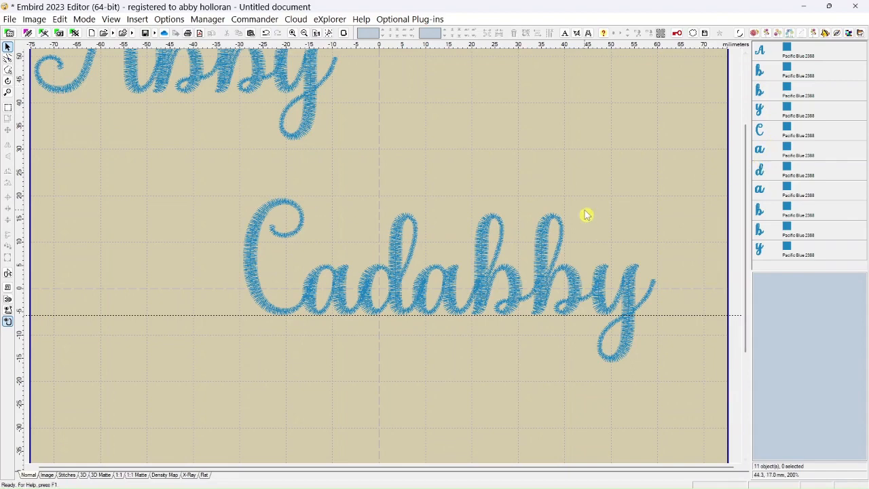
pyautogui.click(762, 135)
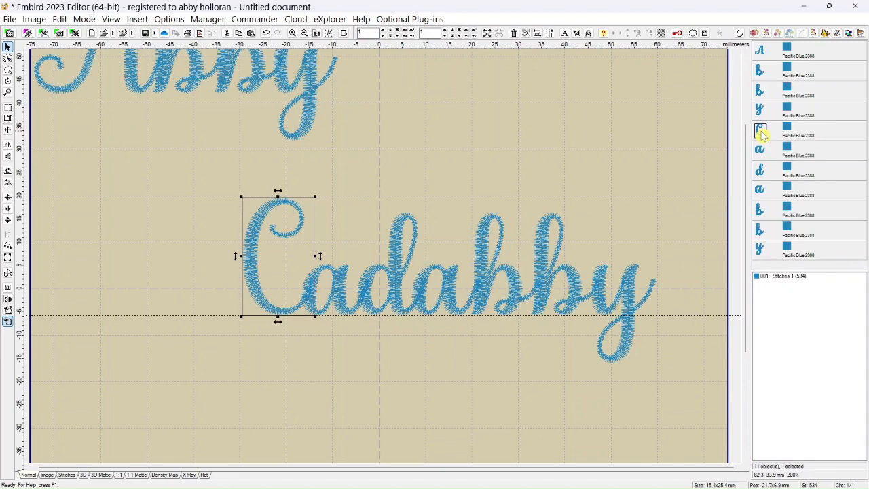
pyautogui.press('Right')
pyautogui.press('Right')
pyautogui.press('Right')
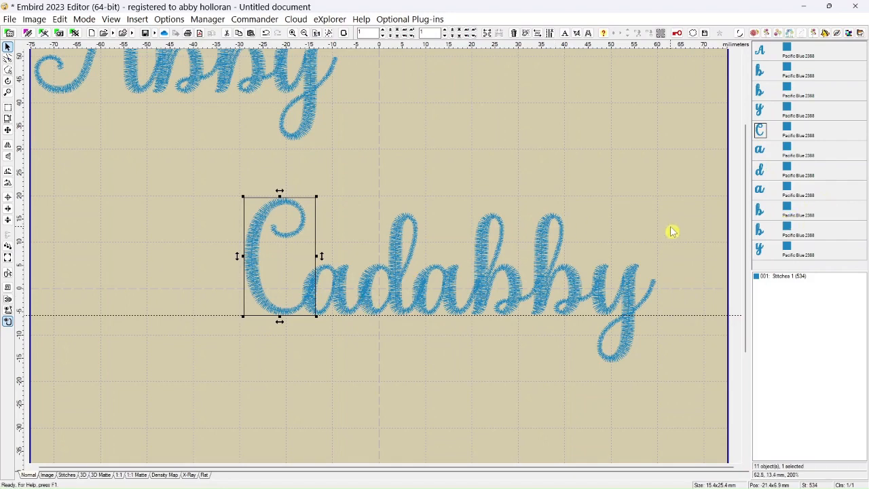
pyautogui.click(760, 157)
pyautogui.press('Left')
pyautogui.press('Left')
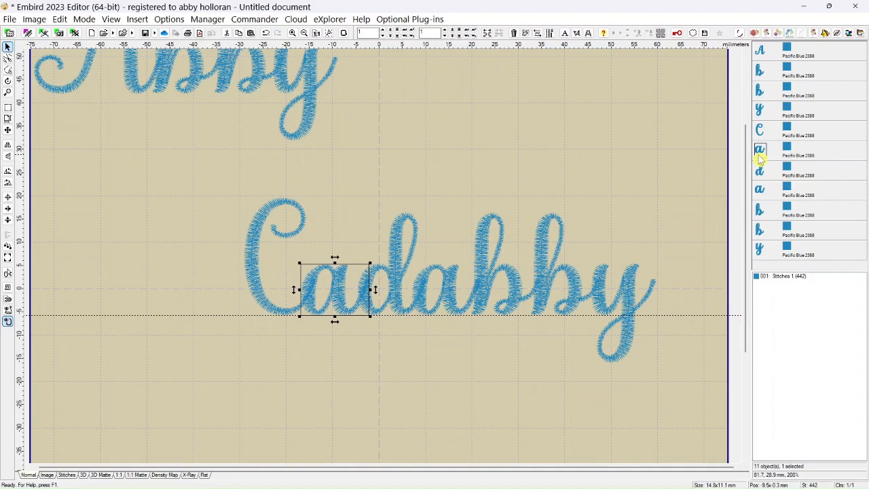
# - Deselect the letter and examine the stitch overlaps of both words in the density map view
pyautogui.scroll(-2, 353, 173)
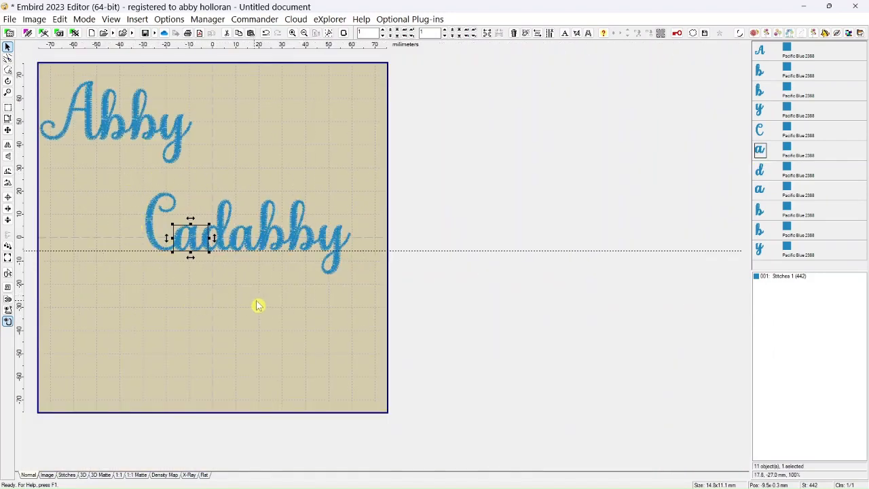
pyautogui.click(368, 161)
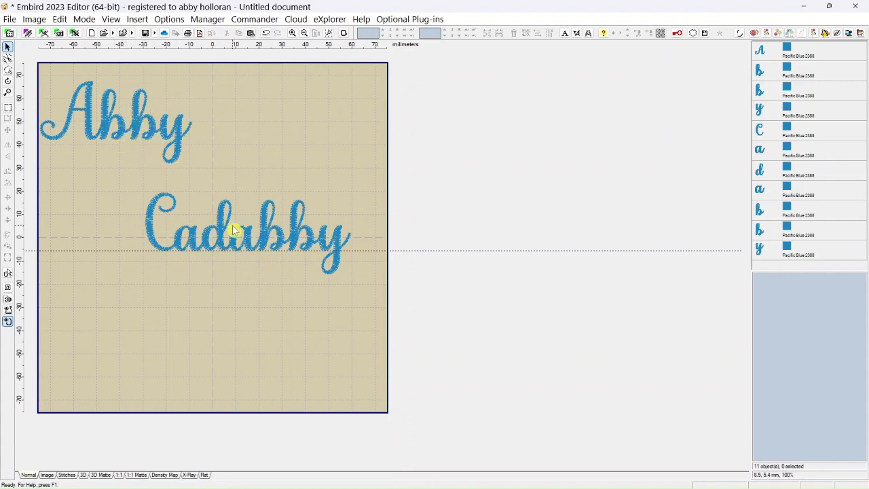
pyautogui.click(165, 476)
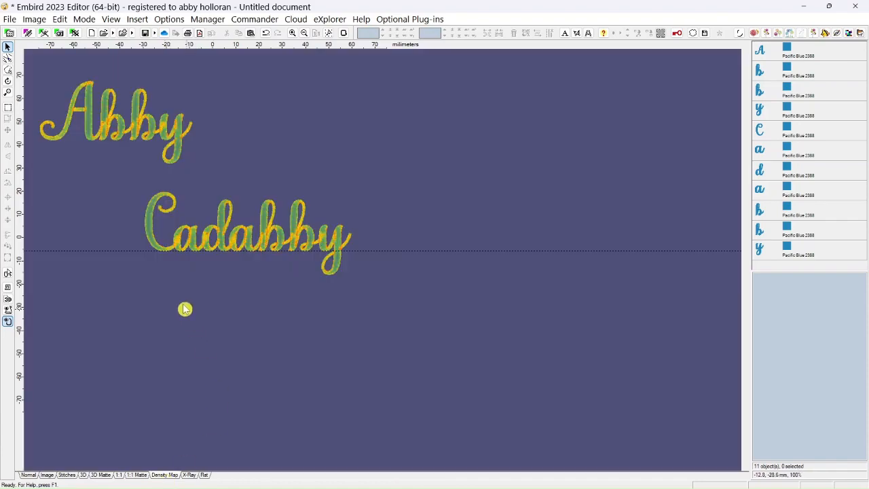
pyautogui.scroll(3, 159, 250)
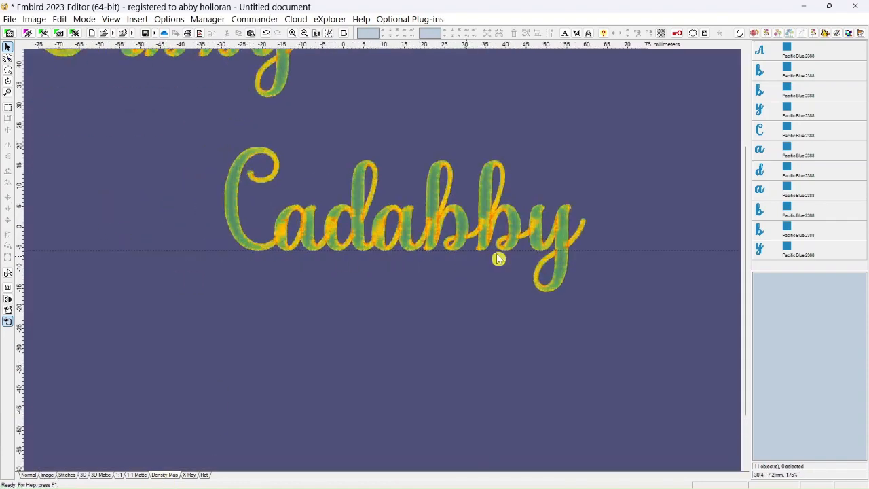
pyautogui.moveTo(744, 229); pyautogui.dragTo(743, 144)
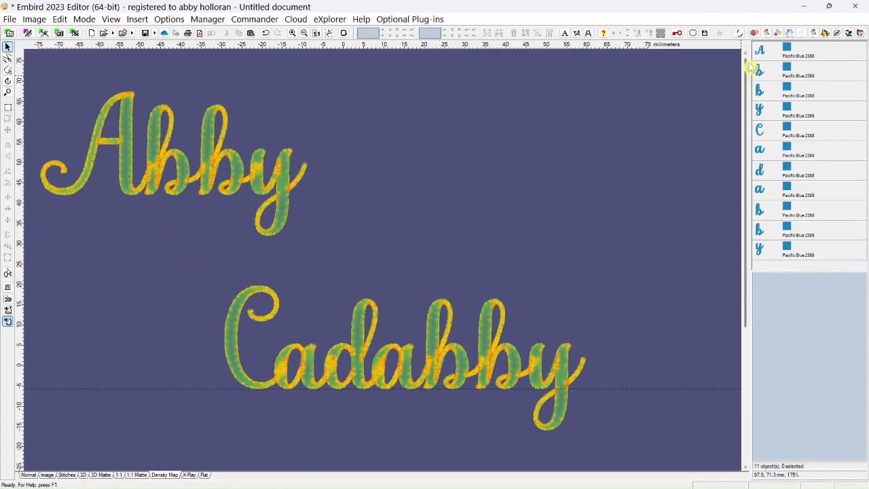
# - Select all the letters, mask their overlapping stitches with 0.4 mm pull compensation, and preview the design in 3D Matte
pyautogui.click(8, 107)
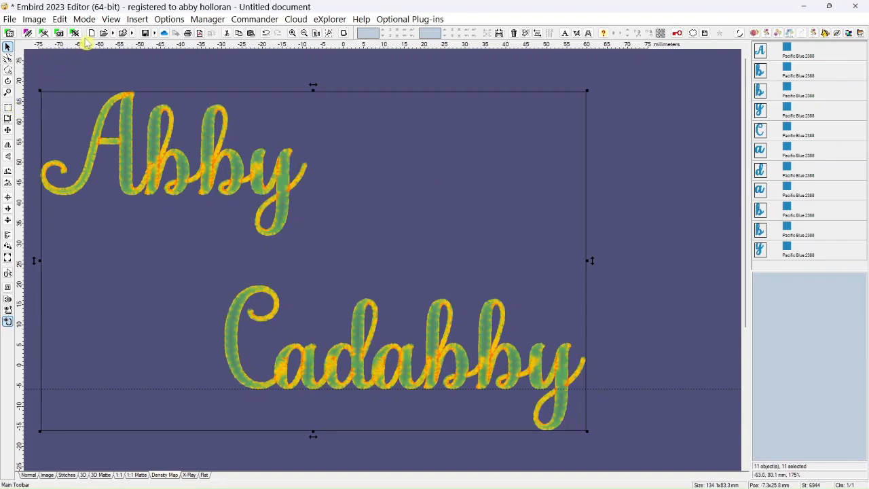
pyautogui.click(61, 19)
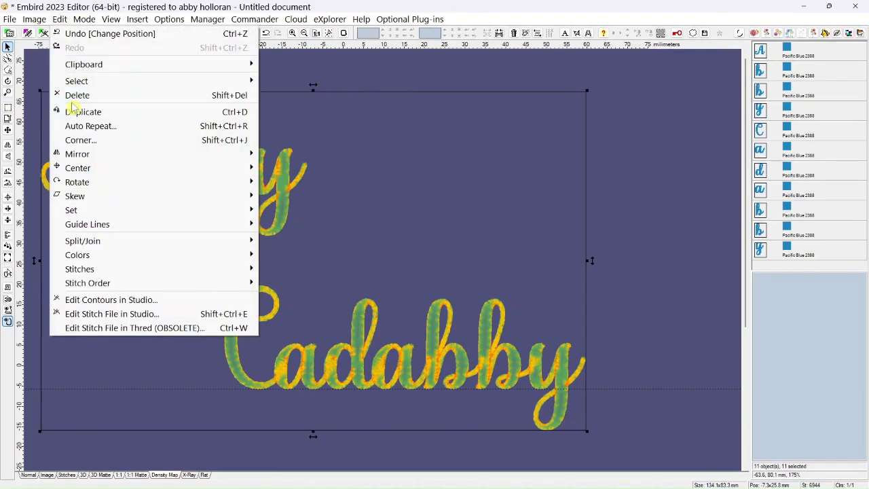
pyautogui.moveTo(79, 275)
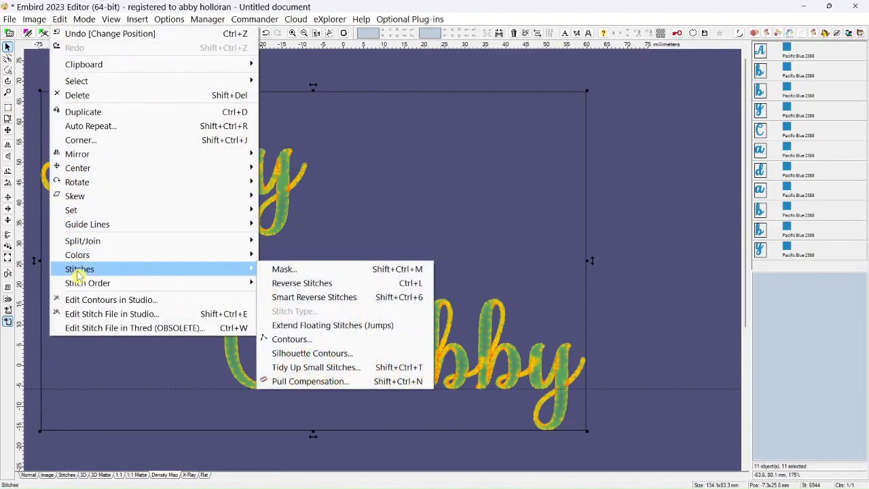
pyautogui.click(286, 271)
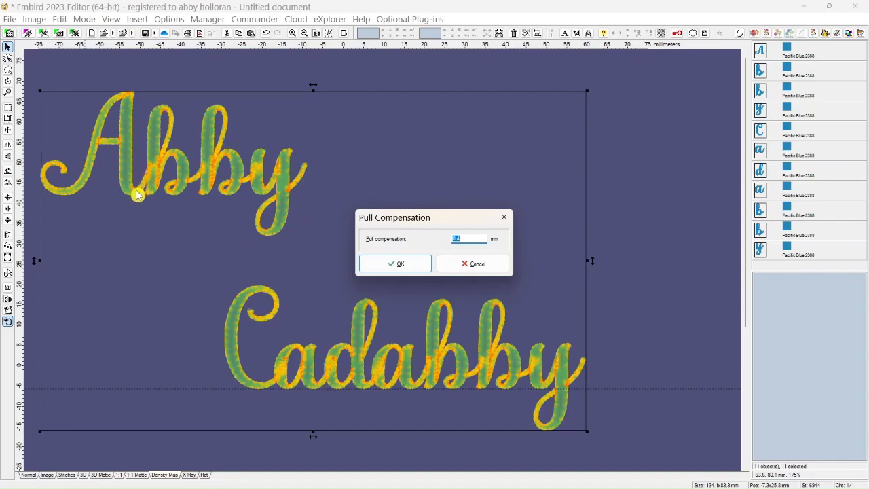
pyautogui.click(396, 265)
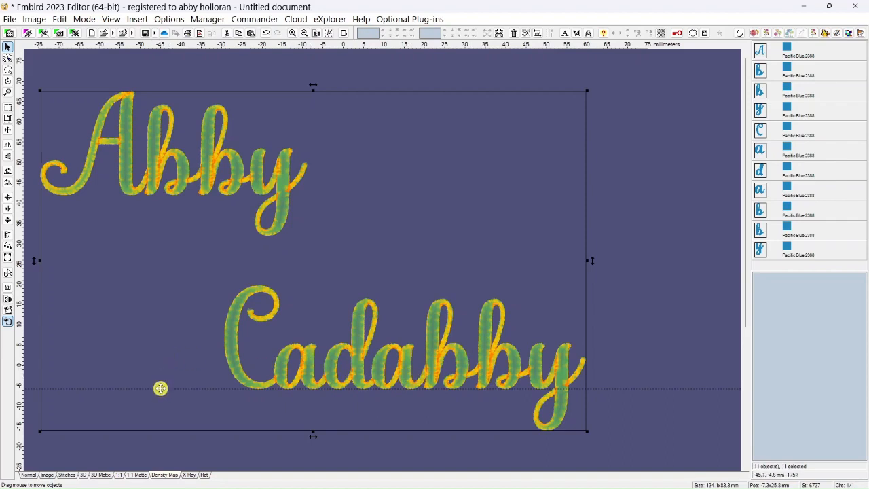
pyautogui.click(104, 476)
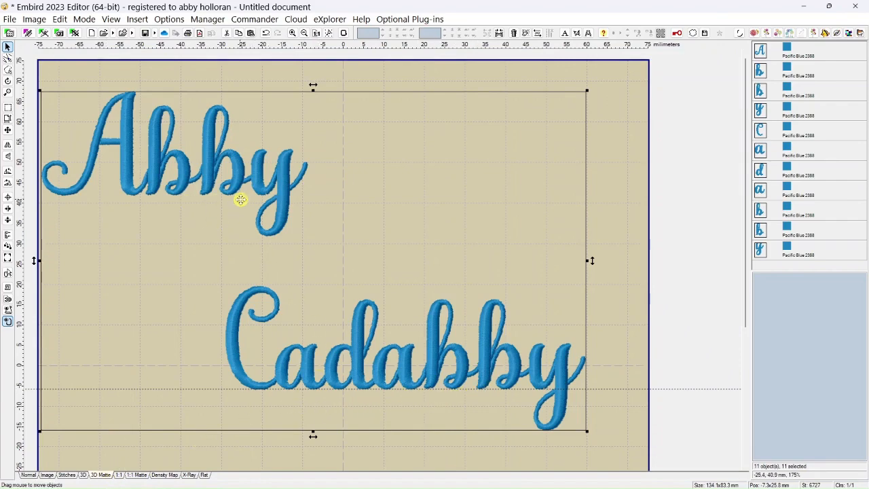
# - Move the second word's masked C away from the a, to about (-29.3, 7.7) mm, to expose its trimmed edge
pyautogui.click(761, 50)
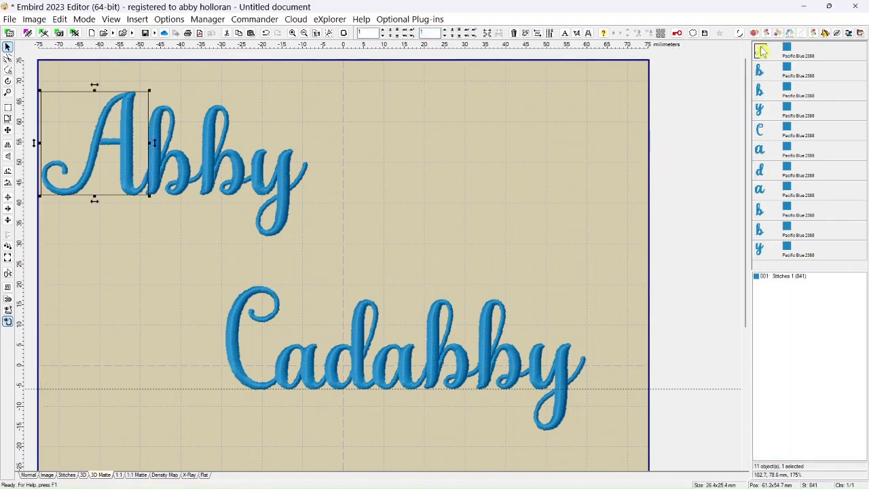
pyautogui.click(234, 365)
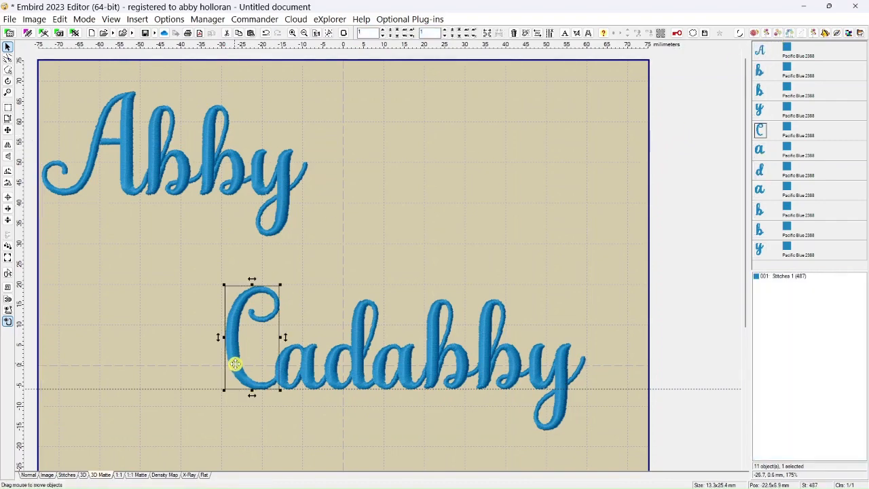
pyautogui.moveTo(235, 364); pyautogui.dragTo(207, 361)
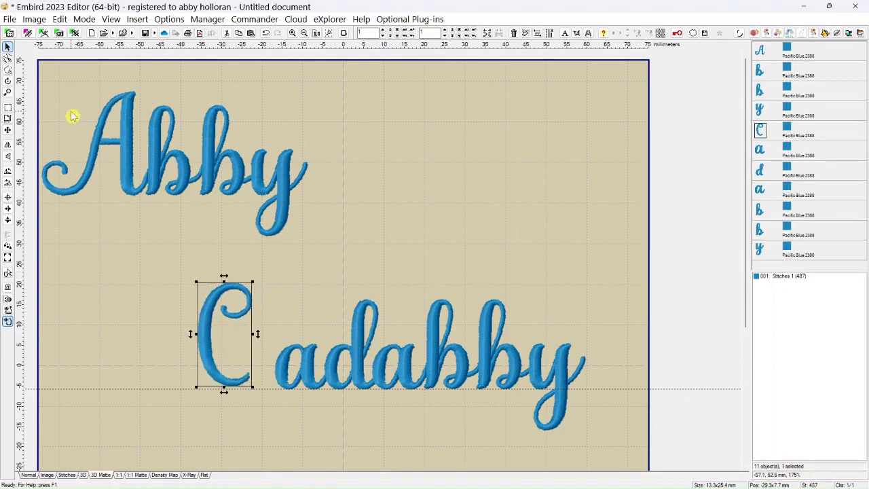
# - Merge the original StitchtopiaAbbeyRoad1_1inCapC.vp3 into the design and place it above the second word at about (15.3, 50.0) mm for comparison
pyautogui.click(16, 20)
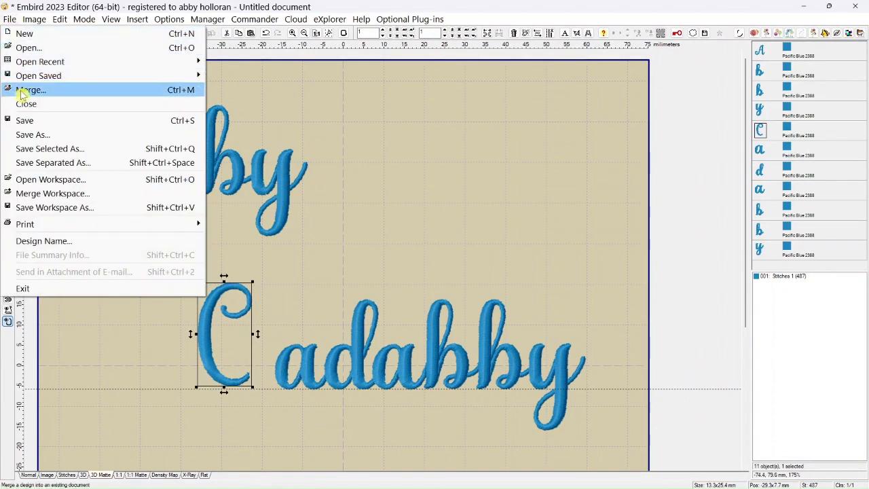
pyautogui.click(24, 91)
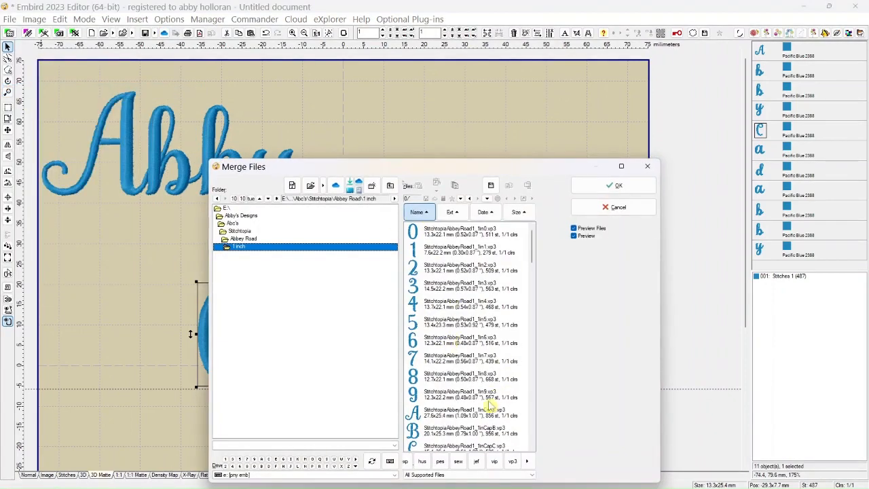
pyautogui.scroll(-1, 532, 262)
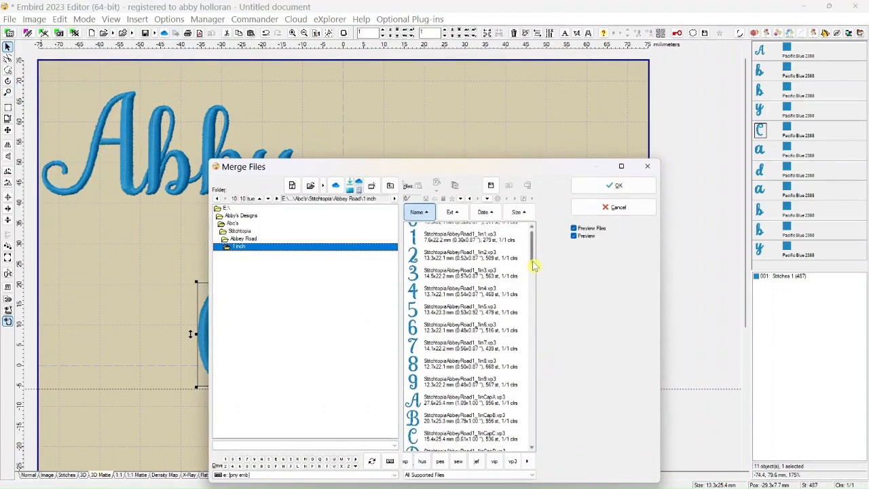
pyautogui.click(454, 399)
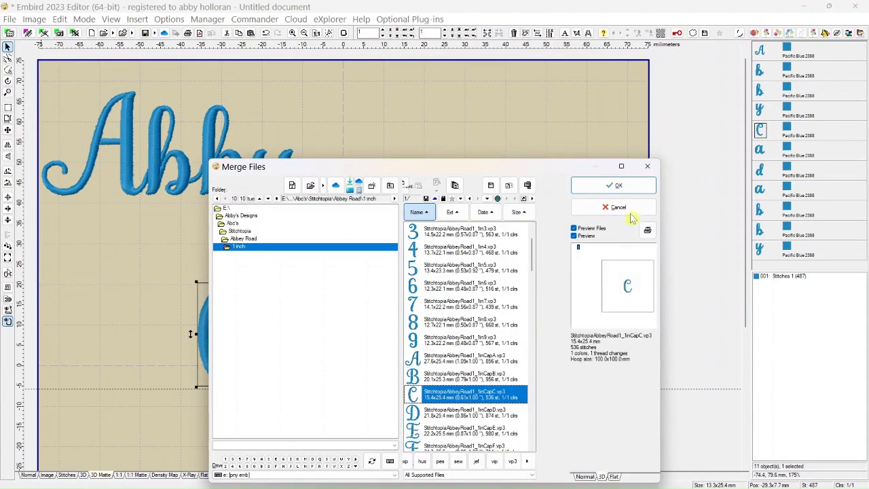
pyautogui.click(613, 184)
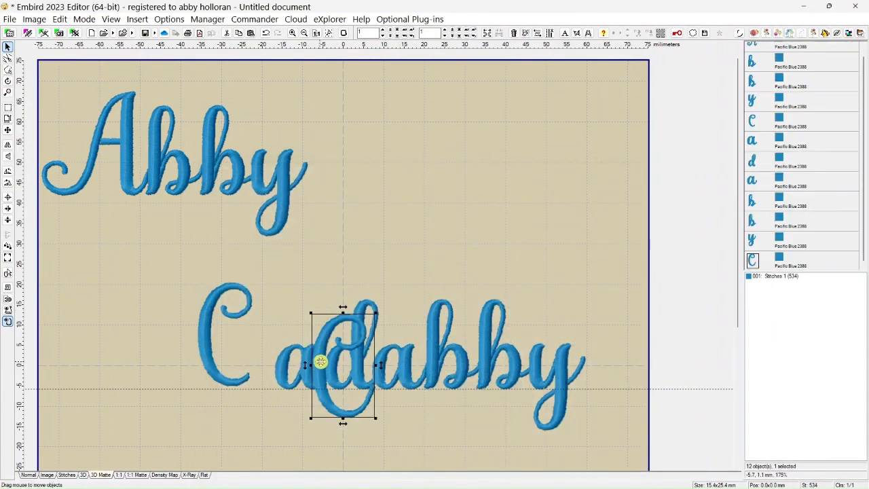
pyautogui.moveTo(320, 362); pyautogui.dragTo(368, 196)
# - Move the masked C back beside the second word's first a and select the merged comparison C
pyautogui.click(197, 328)
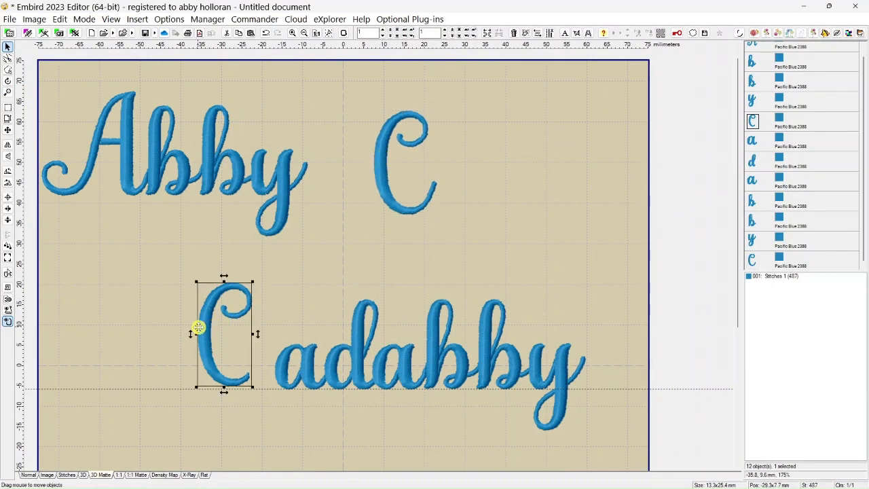
pyautogui.moveTo(198, 327); pyautogui.dragTo(229, 335)
pyautogui.click(389, 165)
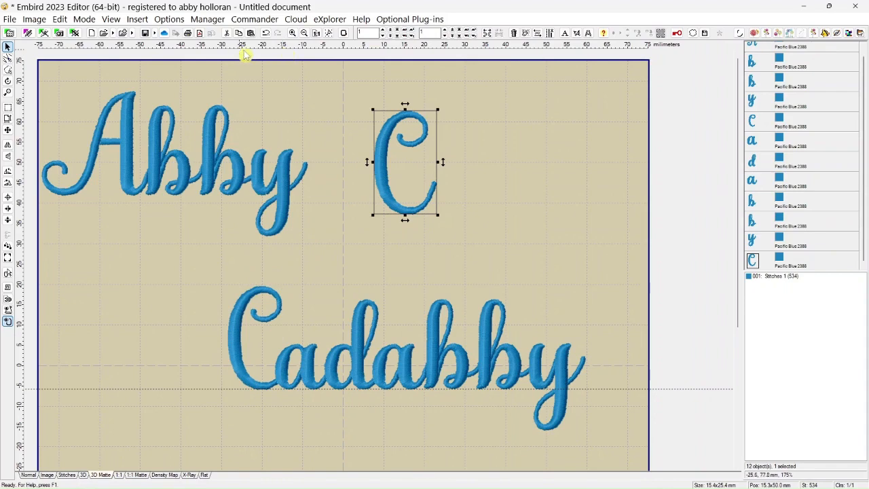
# - Undo the moves of both C letters and the merge of the comparison letter
pyautogui.click(267, 34)
pyautogui.click(266, 35)
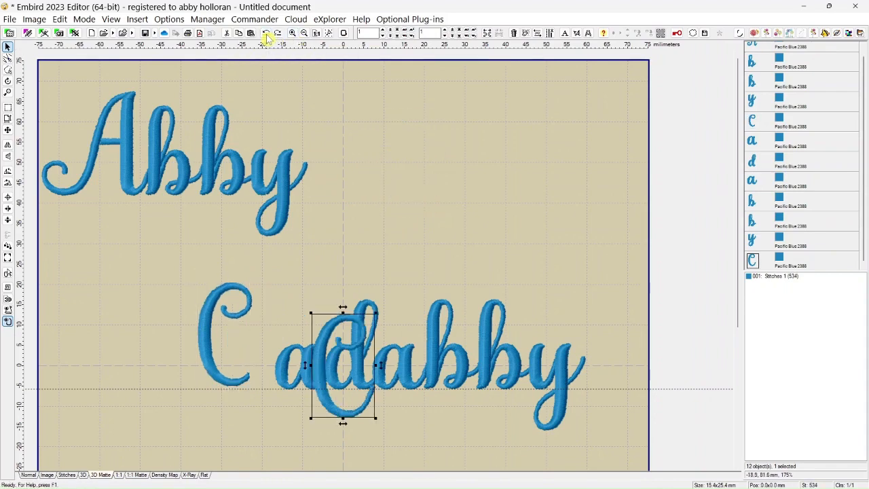
pyautogui.click(267, 35)
pyautogui.click(266, 34)
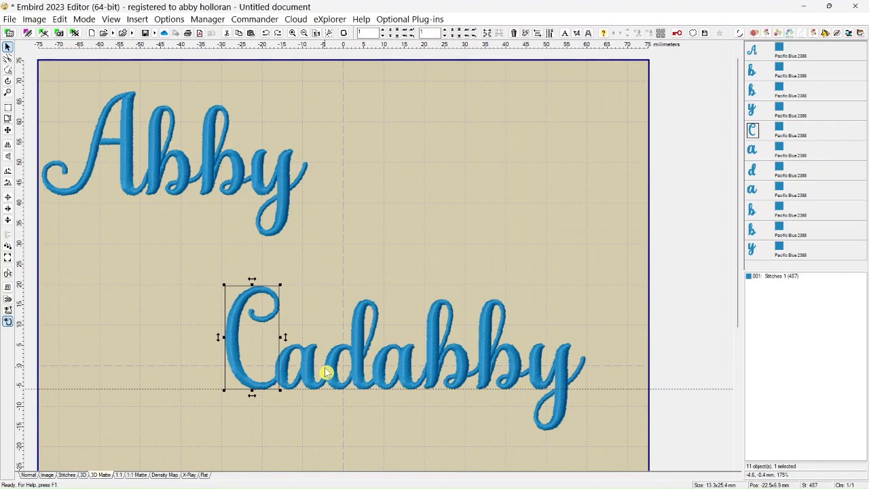
# - Try shifting the first word's second b and the second word's y to inspect their masked joins, undoing the y's move
pyautogui.click(751, 98)
pyautogui.moveTo(233, 171)
pyautogui.mouseDown()
pyautogui.moveTo(239, 124)
pyautogui.moveTo(233, 168)
pyautogui.mouseUp()
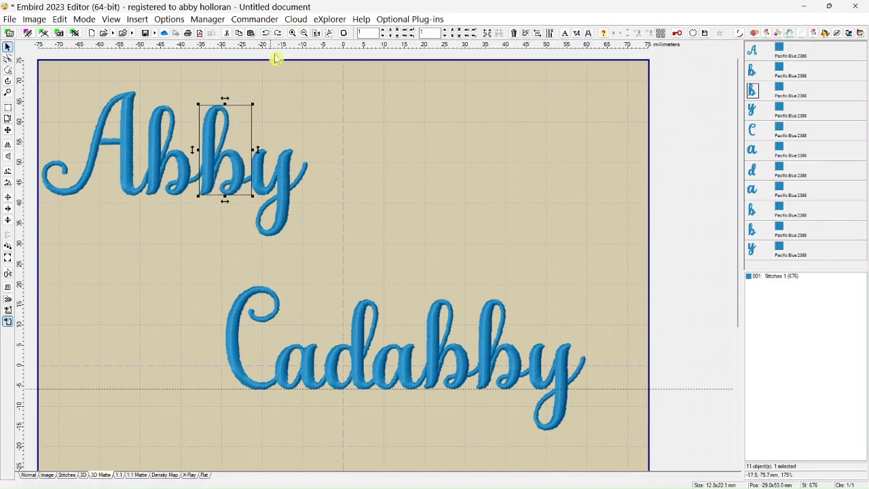
pyautogui.click(552, 378)
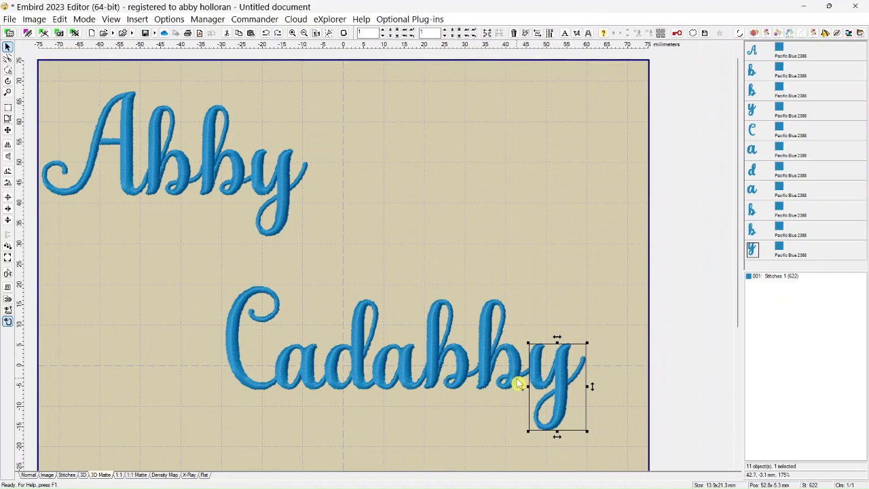
pyautogui.moveTo(547, 395)
pyautogui.mouseDown()
pyautogui.moveTo(578, 285)
pyautogui.moveTo(558, 385)
pyautogui.mouseUp()
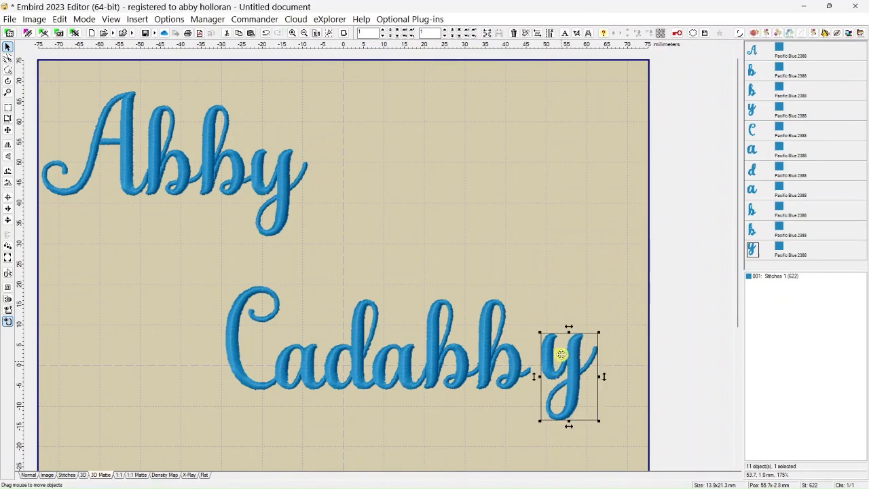
pyautogui.click(266, 34)
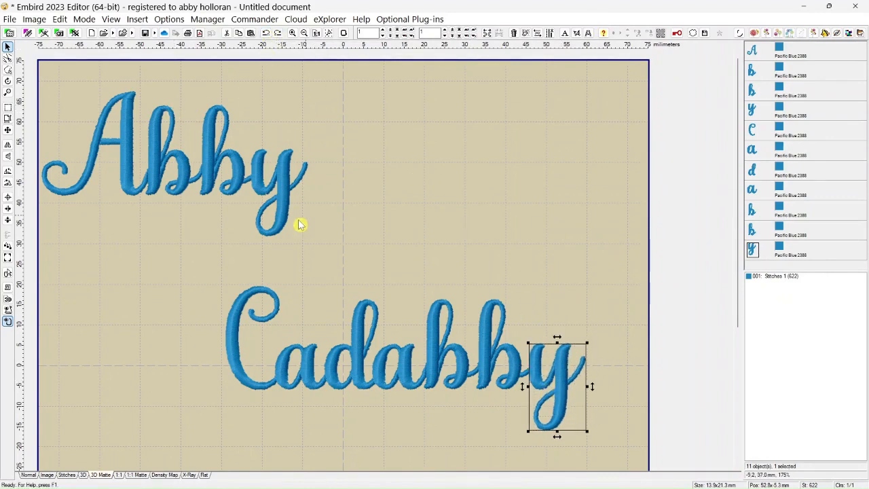
# - Select the first word's four letters, from the A through the y, and join them into one object
pyautogui.click(754, 54)
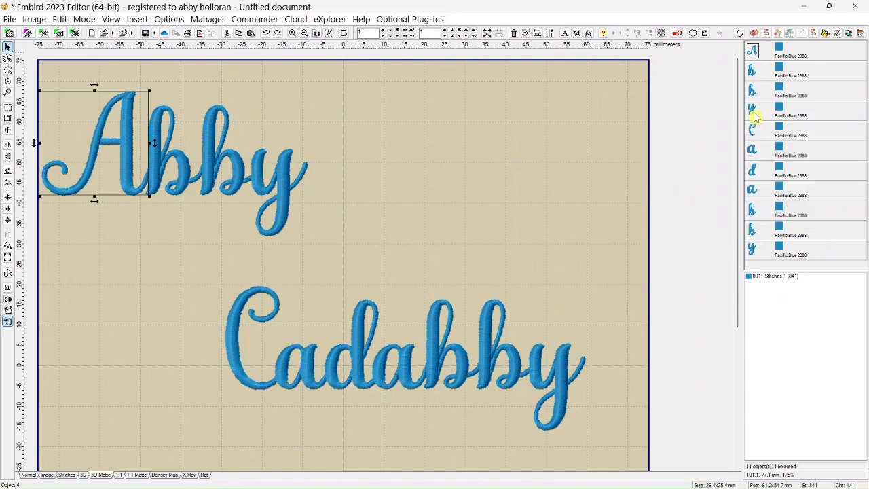
pyautogui.keyDown('shift'); pyautogui.click(754, 113); pyautogui.keyUp('shift')
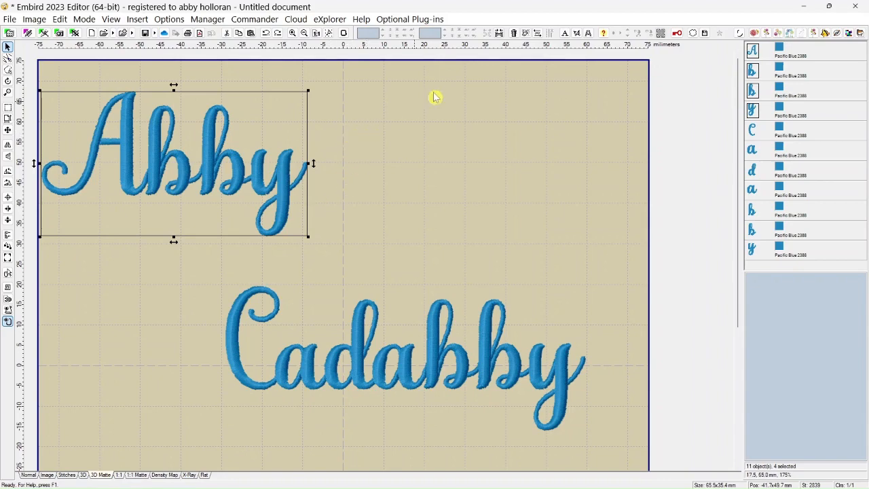
pyautogui.click(500, 34)
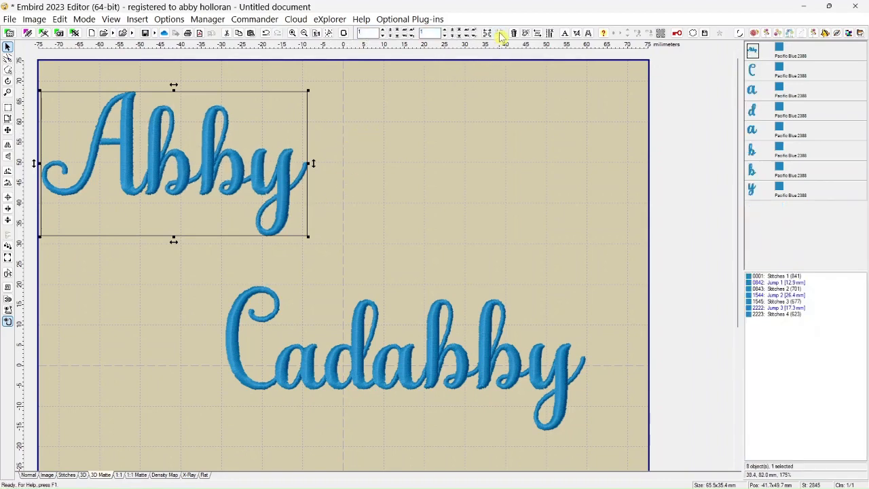
# - Select the second word's seven letters, from the C through the y, and join them into one object
pyautogui.click(756, 71)
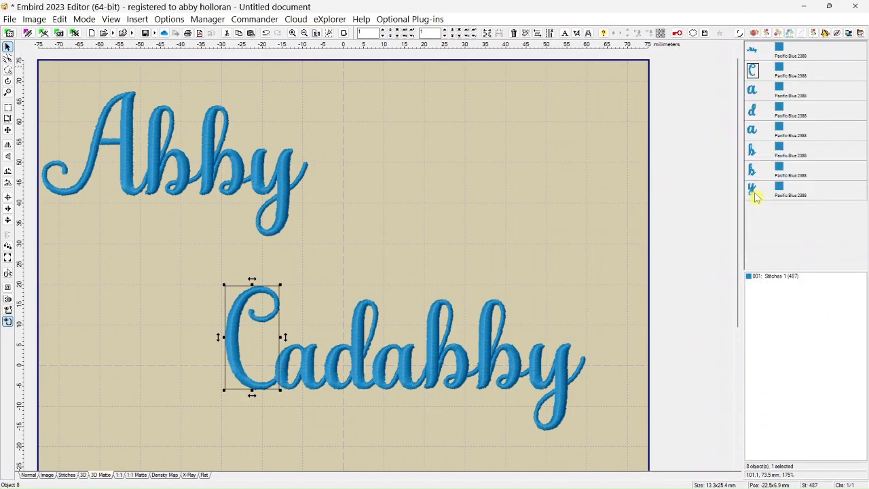
pyautogui.keyDown('shift'); pyautogui.click(756, 195); pyautogui.keyUp('shift')
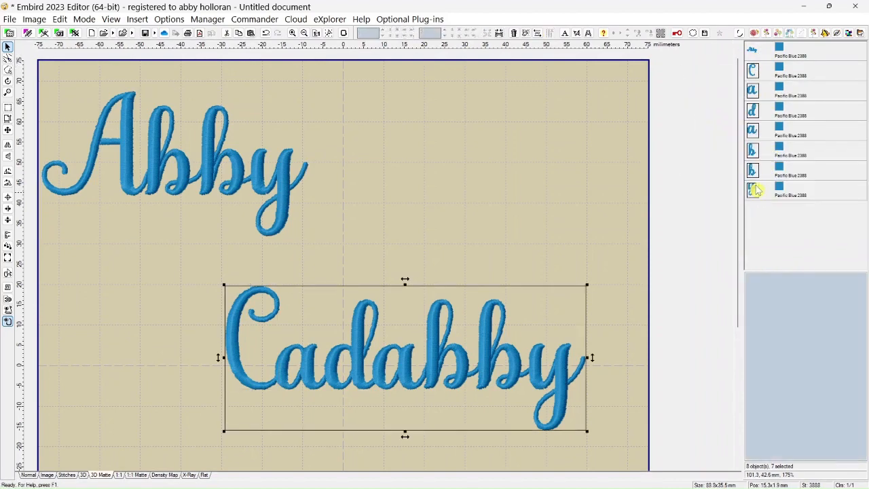
pyautogui.click(500, 34)
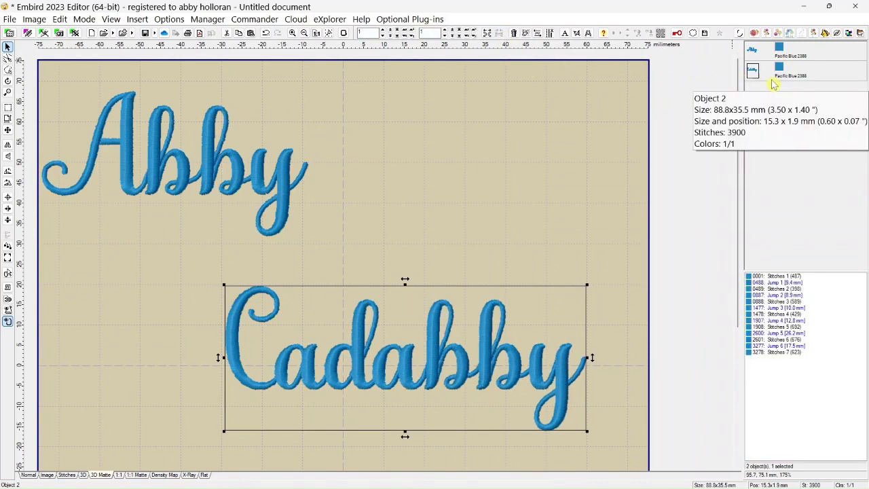
# - Move the two joined words as whole units, placing the first near the hoop's upper edge and the second in the lower right area
pyautogui.moveTo(236, 192); pyautogui.dragTo(246, 176)
pyautogui.click(388, 376)
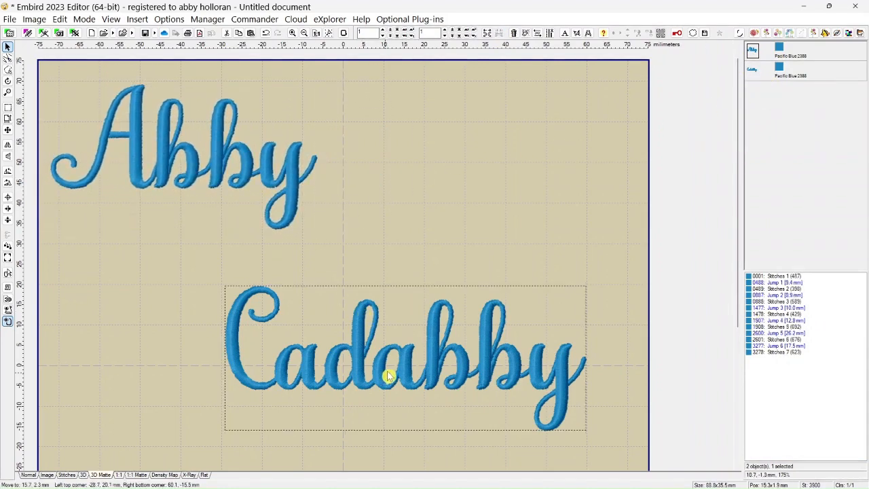
pyautogui.moveTo(388, 377)
pyautogui.mouseDown()
pyautogui.moveTo(415, 338)
pyautogui.moveTo(312, 368)
pyautogui.moveTo(340, 363)
pyautogui.moveTo(383, 378)
pyautogui.mouseUp()
pyautogui.scroll(-2, 456, 199)
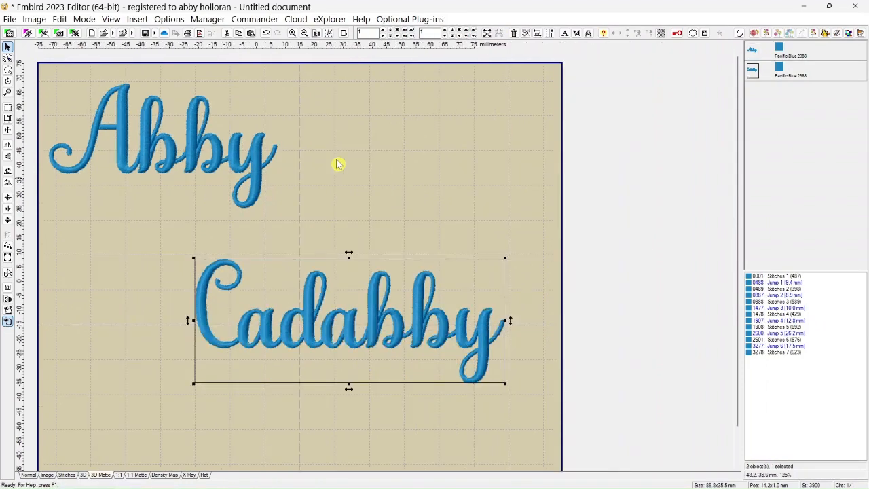
pyautogui.scroll(-2, 338, 165)
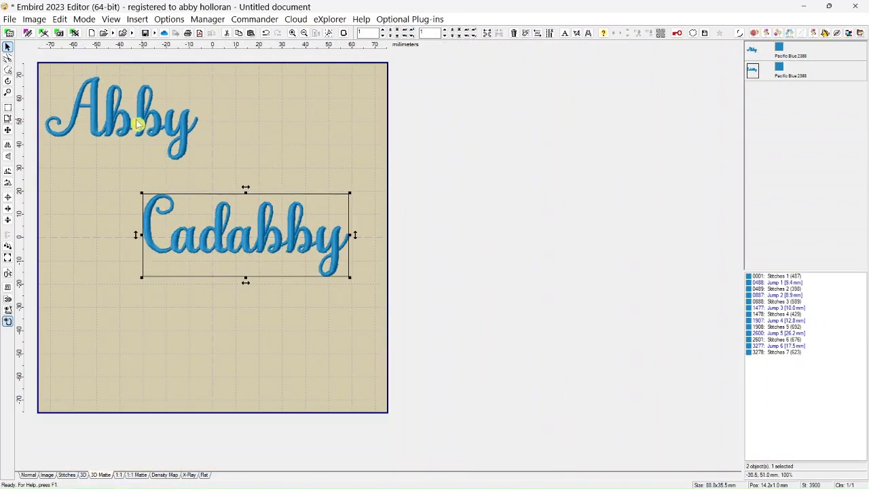
pyautogui.moveTo(129, 116); pyautogui.dragTo(129, 109)
pyautogui.moveTo(257, 239); pyautogui.dragTo(264, 280)
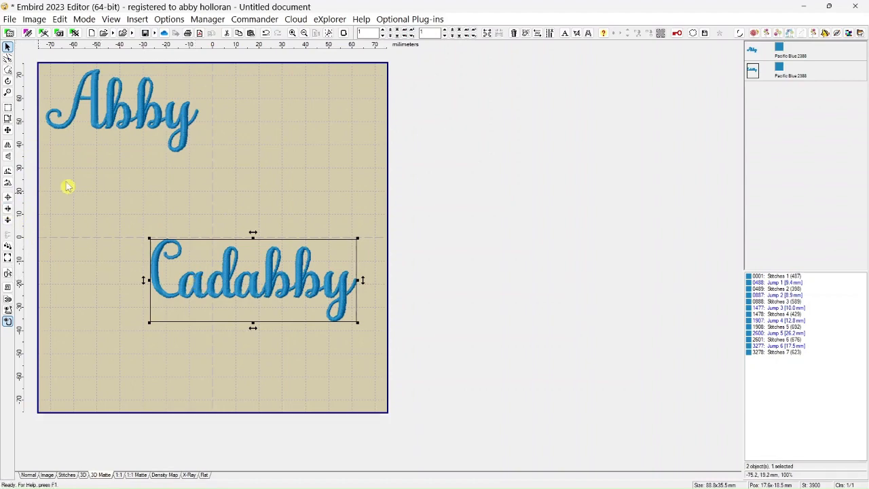
# - Stack the words by centering the first horizontally in the hoop, then moving the second directly beneath it and centering it horizontally
pyautogui.click(128, 116)
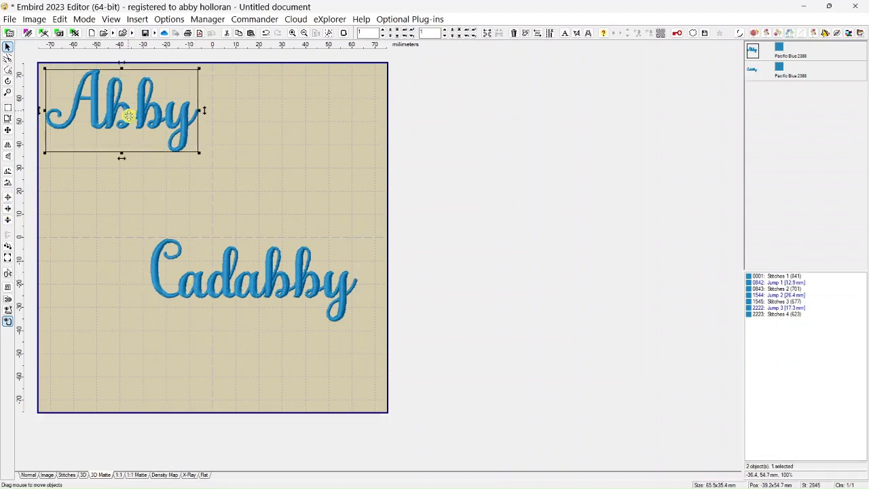
pyautogui.click(8, 210)
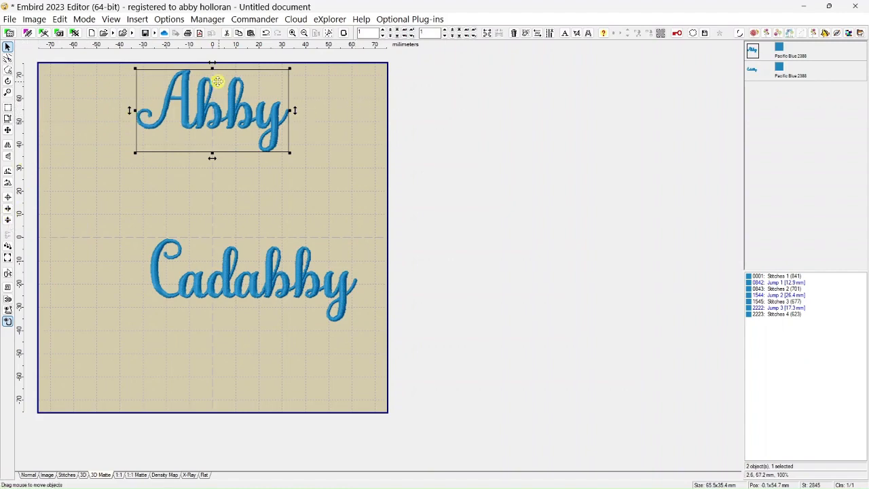
pyautogui.moveTo(266, 293); pyautogui.dragTo(167, 208)
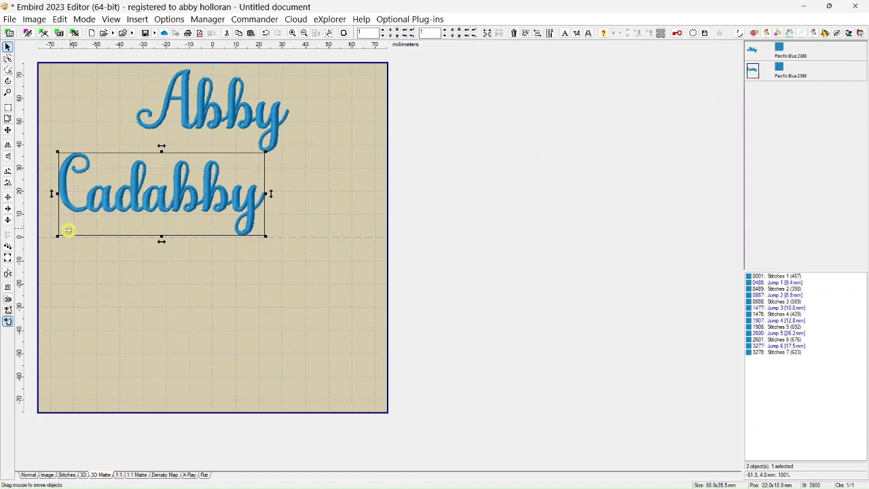
pyautogui.click(8, 213)
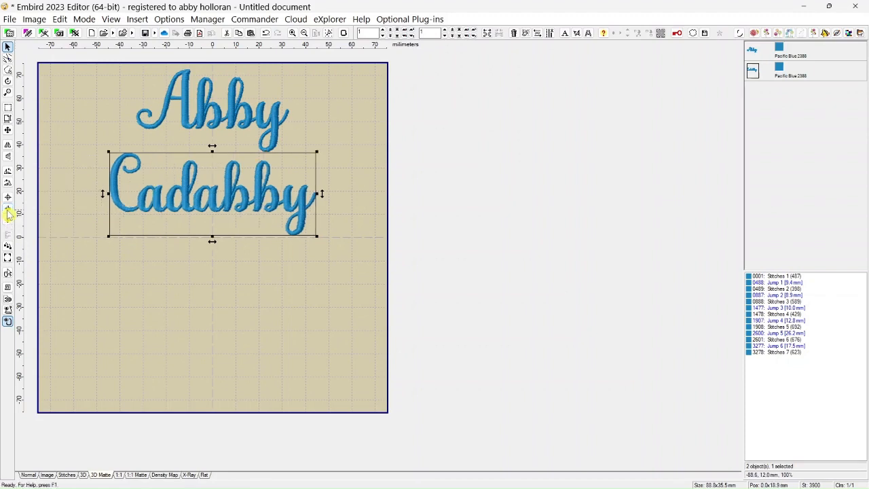
# - Select both stacked words and center them together in the hoop
pyautogui.click(358, 152)
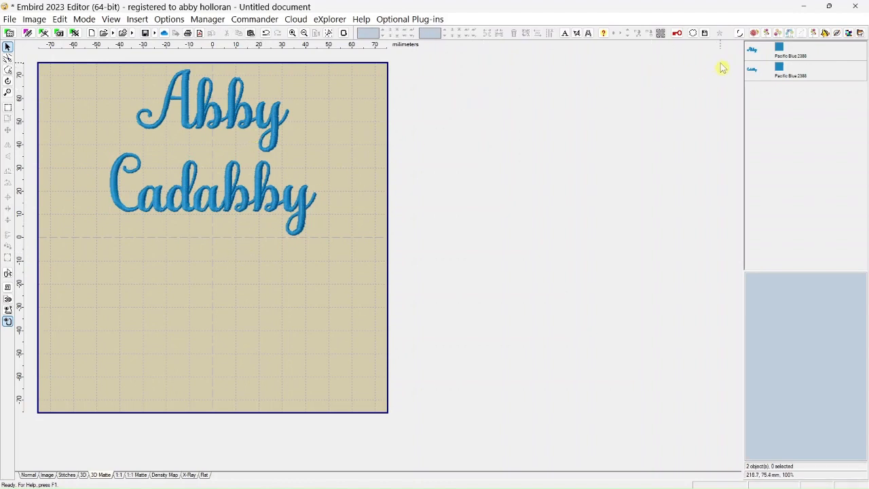
pyautogui.click(8, 111)
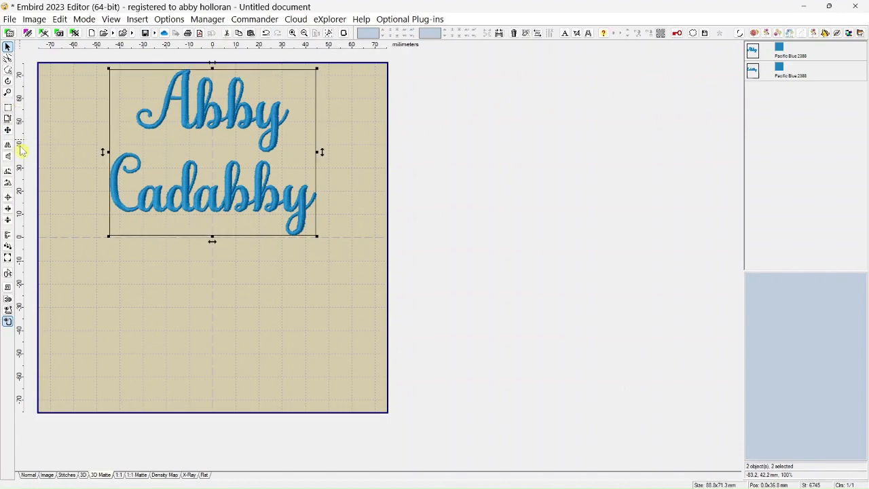
pyautogui.click(8, 198)
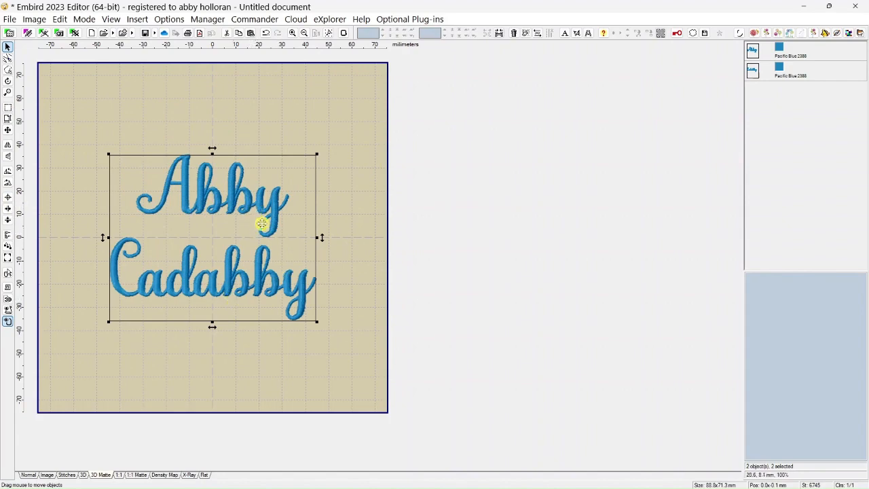
pyautogui.click(292, 353)
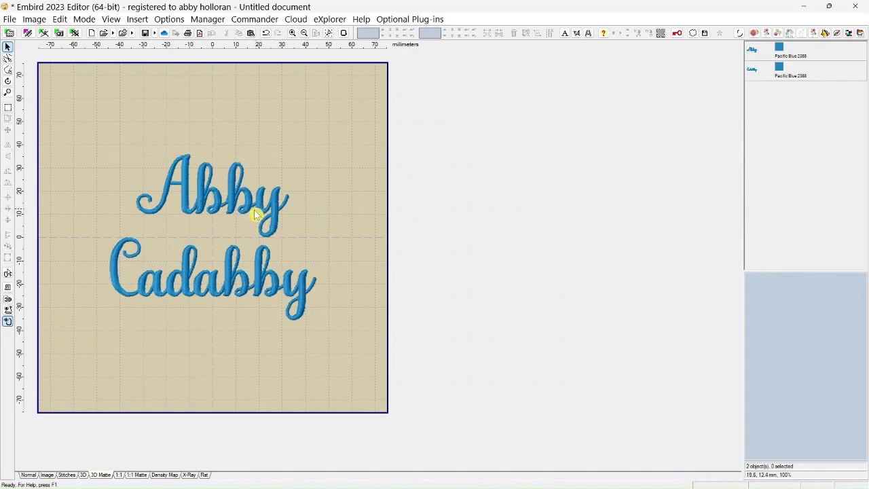
# - Separate the stacked words, moving the first to the hoop's upper left area and the second to its lower right area
pyautogui.moveTo(245, 201); pyautogui.dragTo(156, 169)
pyautogui.moveTo(228, 291); pyautogui.dragTo(297, 339)
pyautogui.moveTo(178, 177); pyautogui.dragTo(165, 173)
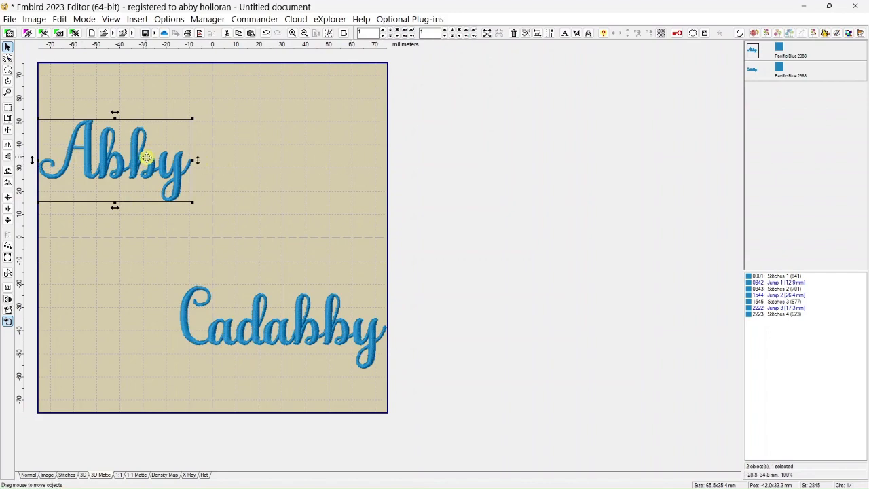
# - Change the hoop to the horizontal Viking Mega Hoop, 360 x 150 mm
pyautogui.click(345, 34)
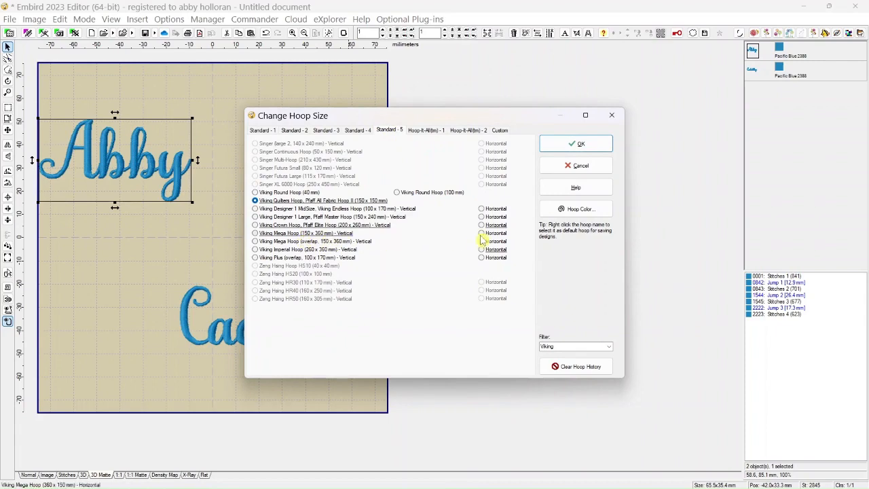
pyautogui.click(576, 144)
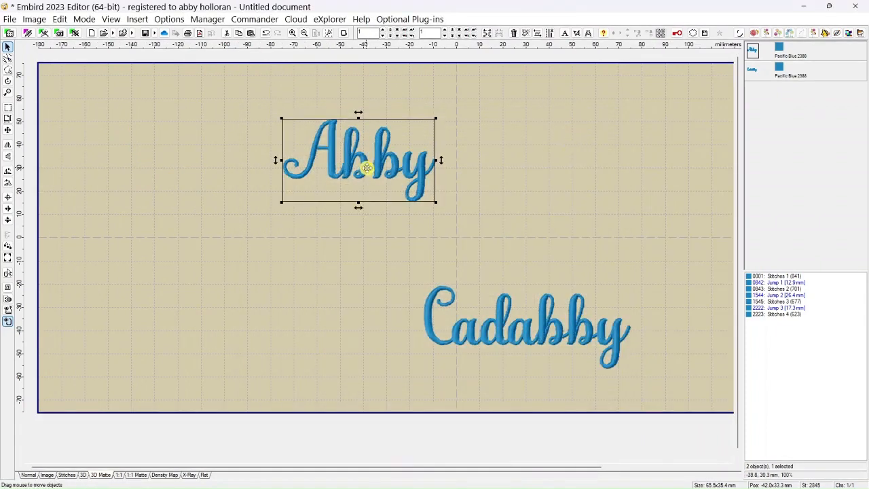
# - Reposition the words on opposite sides of the hoop's vertical centre line, the first on the left and the second on the right
pyautogui.moveTo(367, 167); pyautogui.dragTo(224, 148)
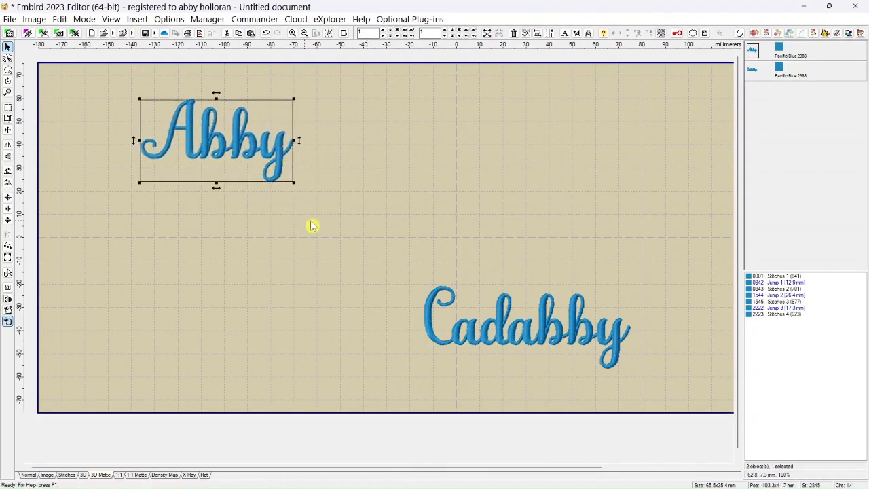
pyautogui.moveTo(467, 323); pyautogui.dragTo(478, 337)
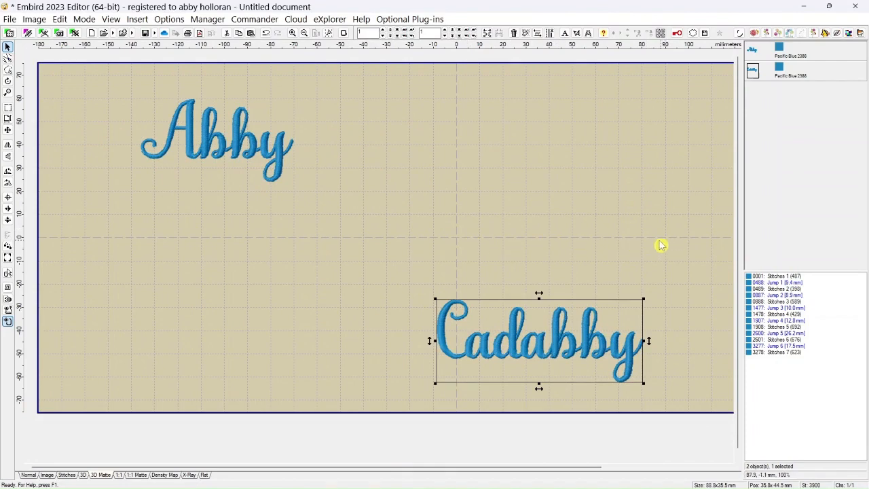
pyautogui.moveTo(507, 354); pyautogui.dragTo(577, 349)
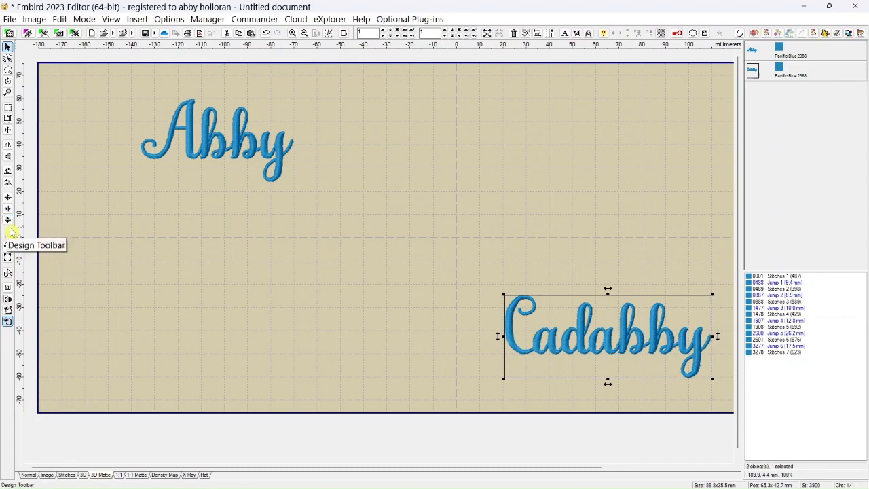
pyautogui.click(209, 140)
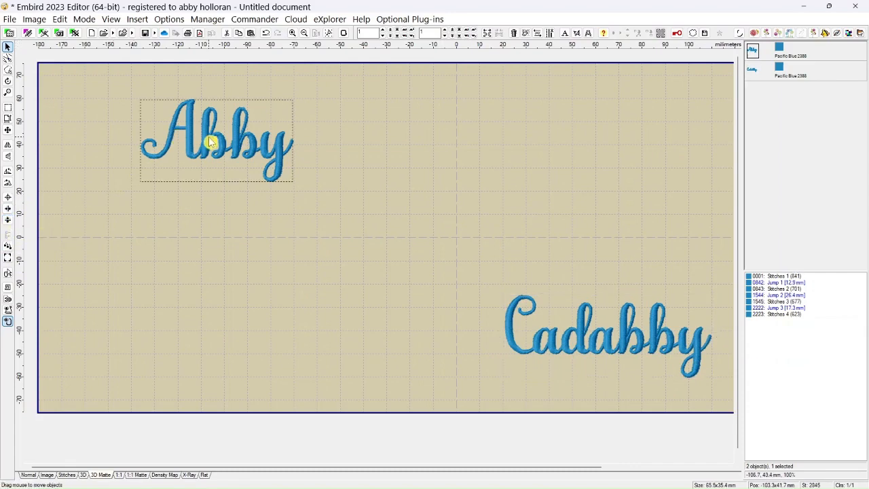
pyautogui.moveTo(209, 140); pyautogui.dragTo(309, 141)
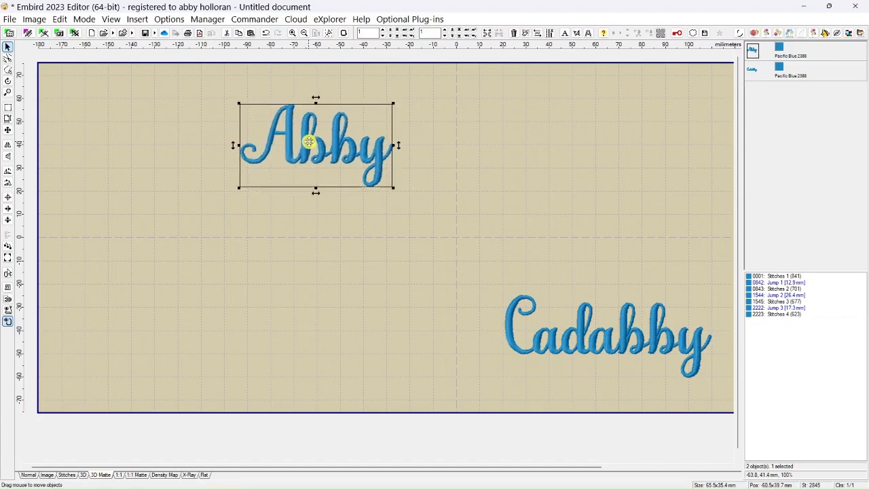
pyautogui.moveTo(581, 327); pyautogui.dragTo(561, 326)
pyautogui.moveTo(342, 163); pyautogui.dragTo(357, 162)
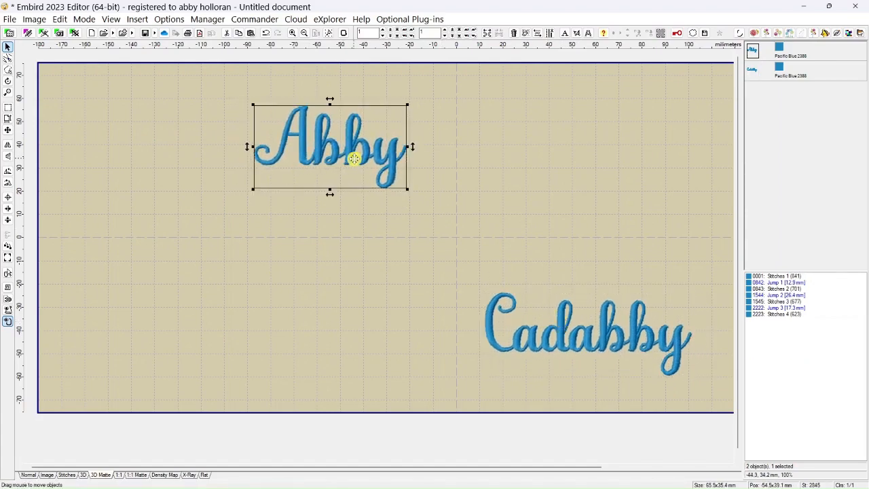
# - Center each word vertically in the hoop so both sit on the same line
pyautogui.click(8, 221)
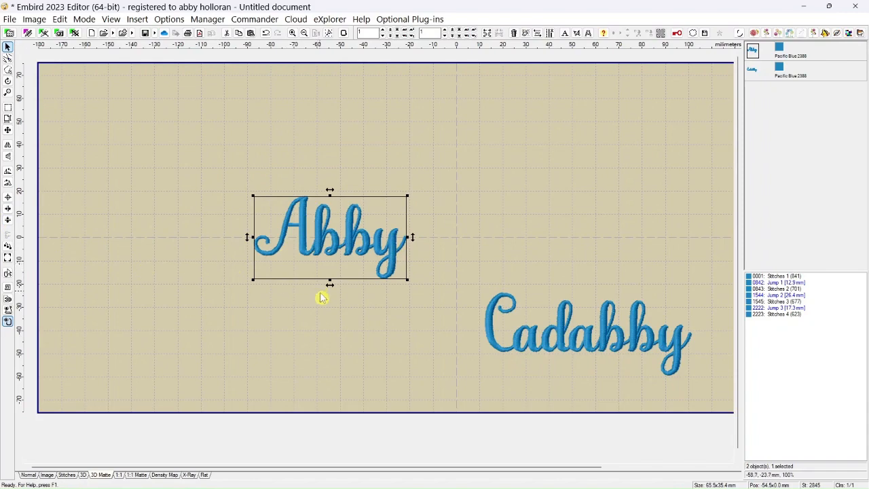
pyautogui.click(753, 70)
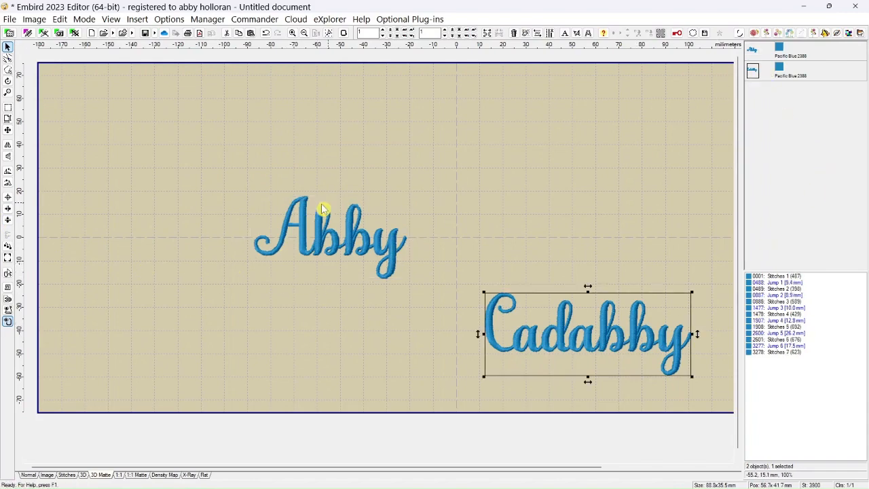
pyautogui.click(8, 220)
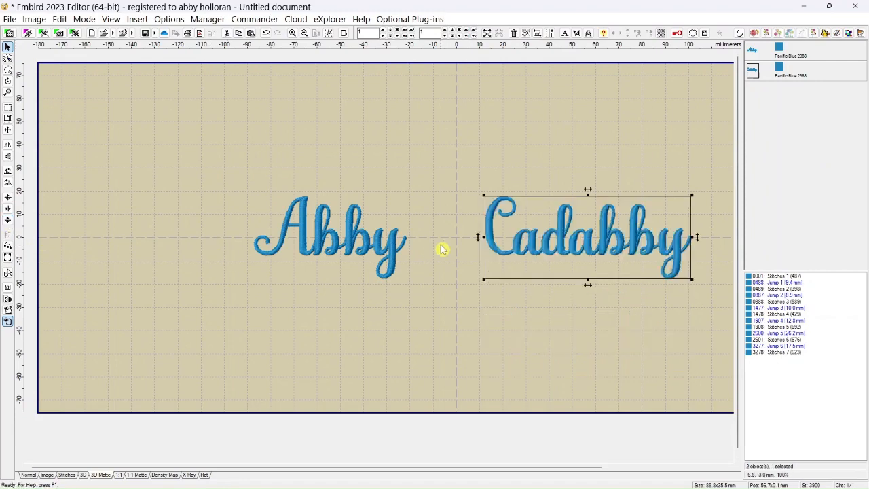
# - Nudge the first word horizontally to the right until only a normal word space separates it from the second word
pyautogui.click(319, 243)
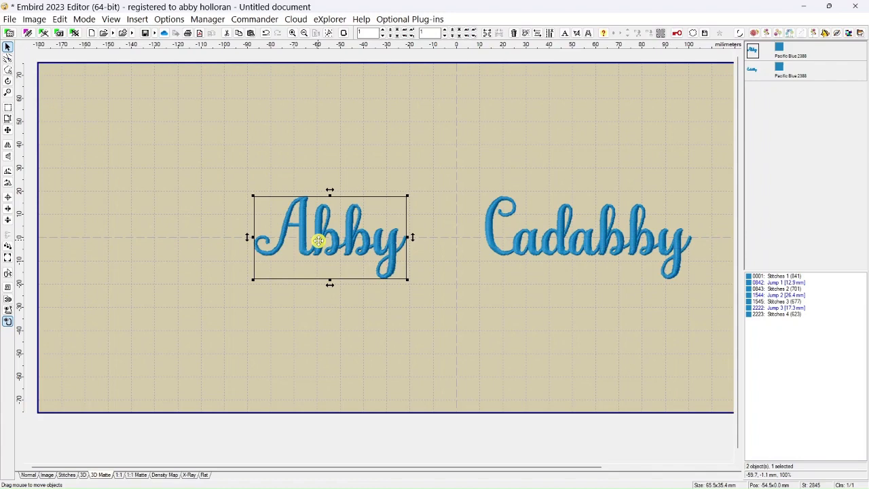
pyautogui.press('Right')
pyautogui.press('Right')
pyautogui.press('Right')
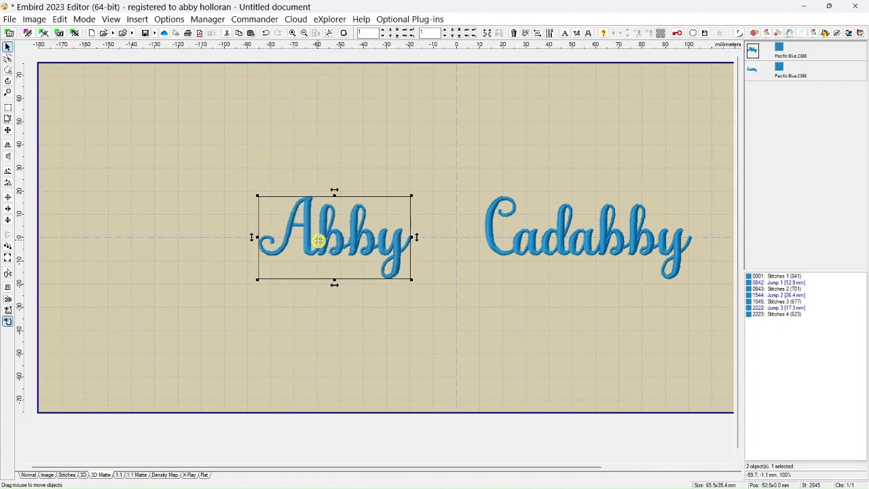
pyautogui.press('Right')
pyautogui.press('Right')
pyautogui.press('Right')
pyautogui.press('Right')
pyautogui.press('Right')
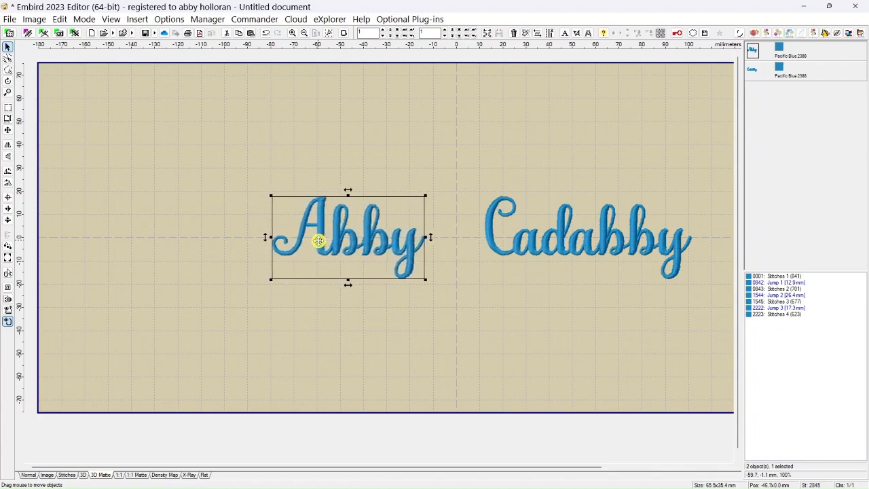
pyautogui.press('Right')
pyautogui.press('Right')
pyautogui.press('Right')
pyautogui.press('Right')
pyautogui.press('Right')
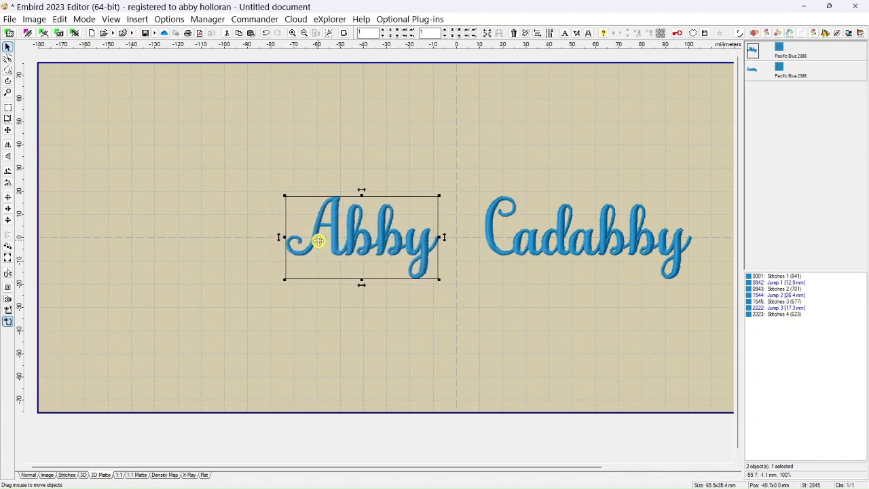
pyautogui.press('Right')
pyautogui.press('Right')
pyautogui.press('Right')
pyautogui.press('Right')
pyautogui.press('Right')
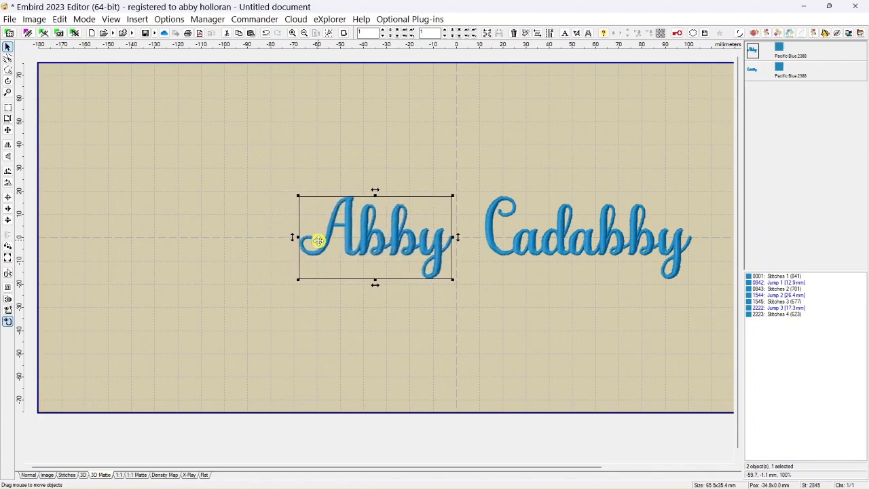
pyautogui.press('Right')
pyautogui.press('Right')
pyautogui.press('Right')
pyautogui.press('Right')
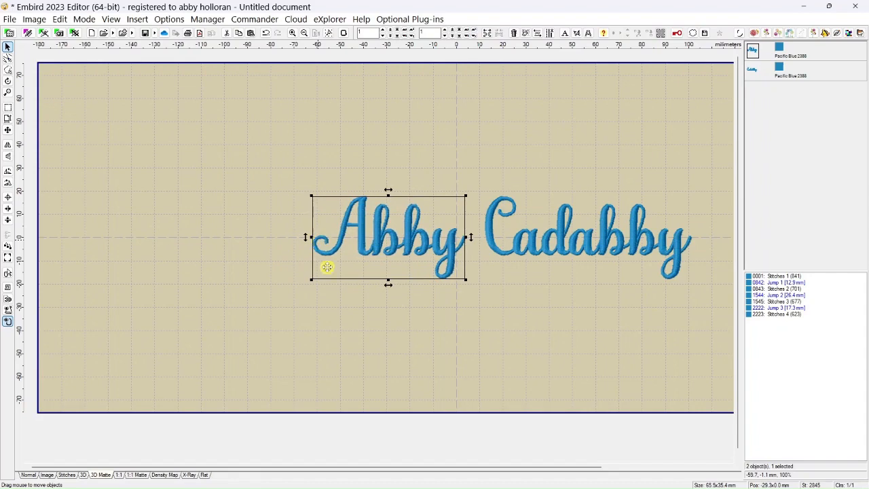
# - Deselect the first word and place a horizontal guide line along the baseline of both words, at about -7 mm
pyautogui.click(321, 350)
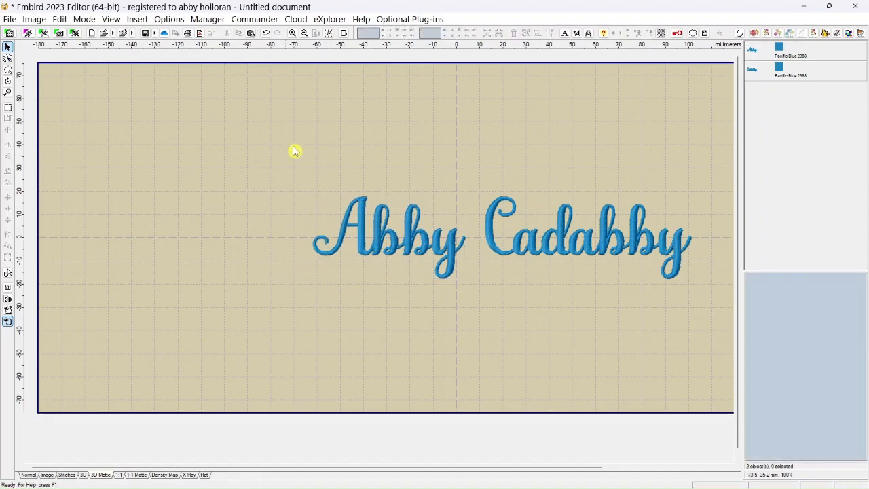
pyautogui.moveTo(316, 51); pyautogui.dragTo(317, 258)
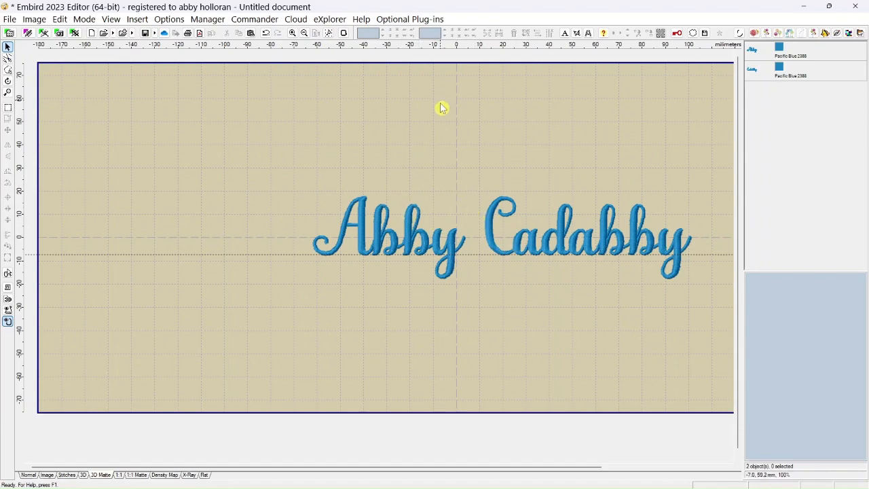
# - Remove the horizontal guide line and rearrange the words on two lines, the second below and to the right of the first
pyautogui.moveTo(284, 257); pyautogui.dragTo(313, 38)
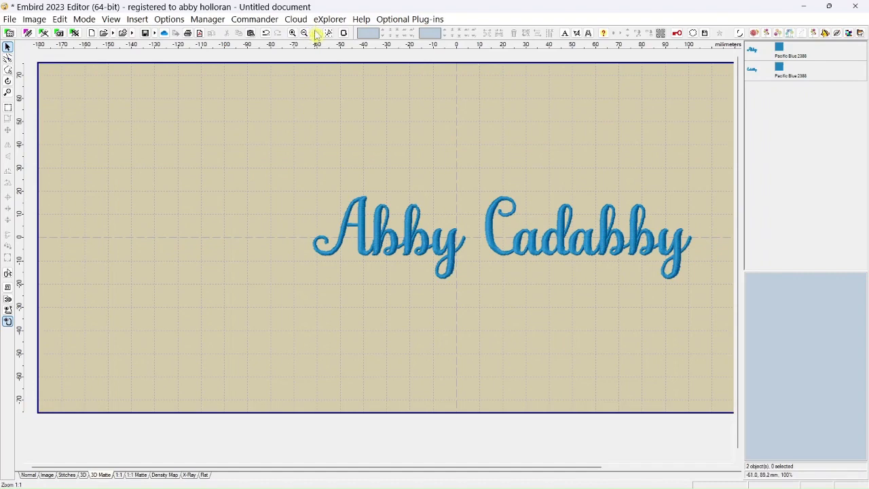
pyautogui.moveTo(370, 231); pyautogui.dragTo(305, 107)
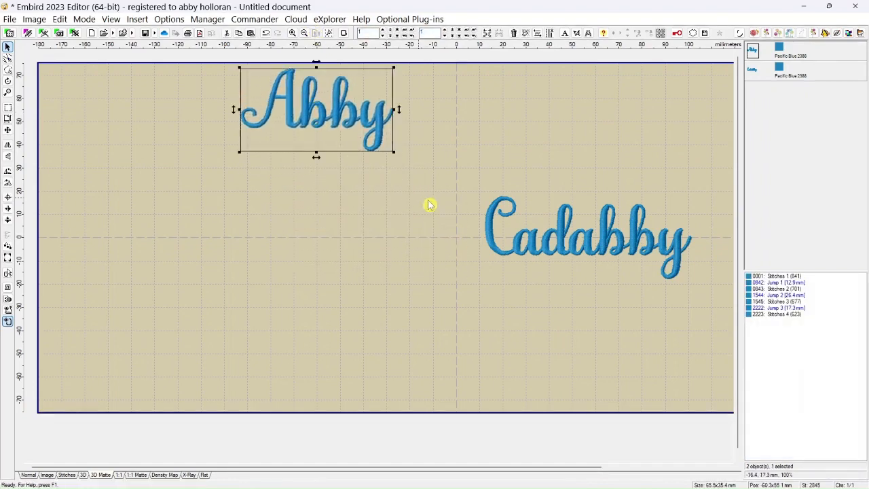
pyautogui.moveTo(582, 249); pyautogui.dragTo(399, 218)
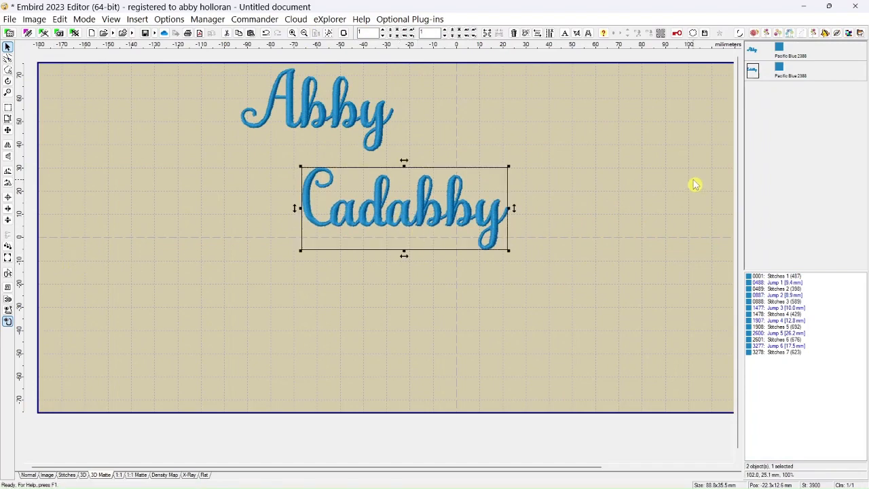
# - Select both words and align their left sides horizontally, leaving the vertical alignment at No change
pyautogui.keyDown('ctrl'); pyautogui.click(756, 54); pyautogui.keyUp('ctrl')
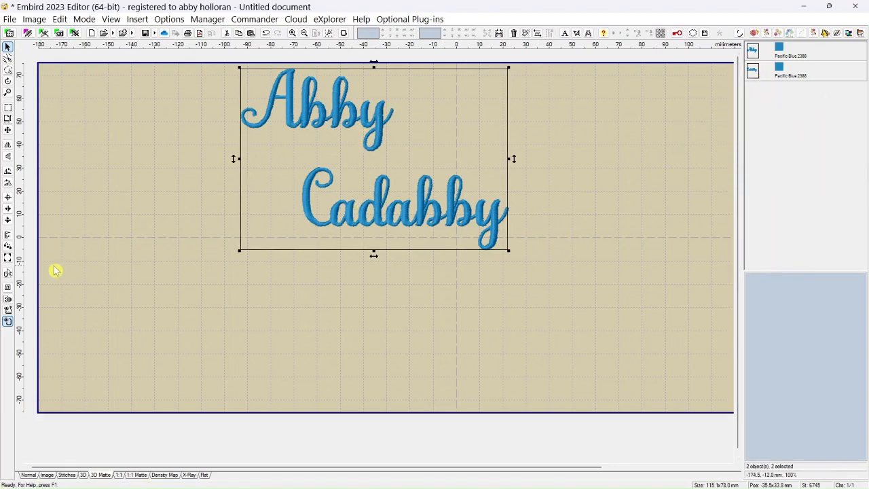
pyautogui.click(8, 238)
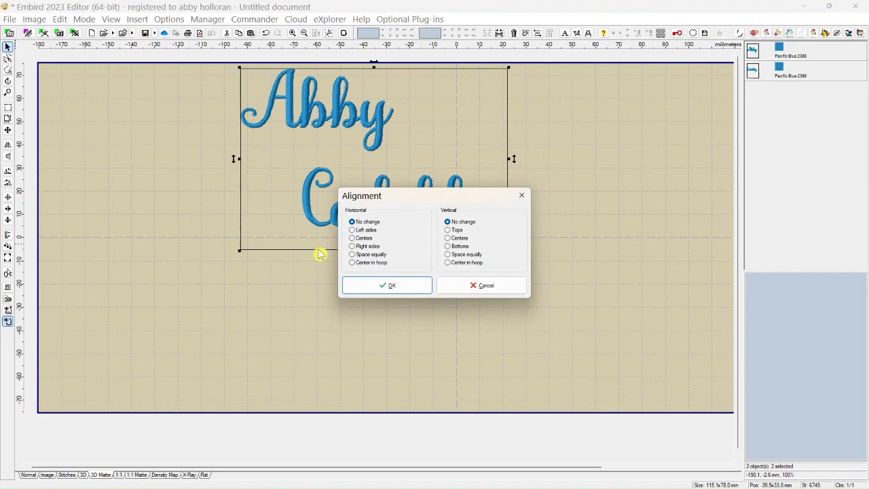
pyautogui.click(352, 231)
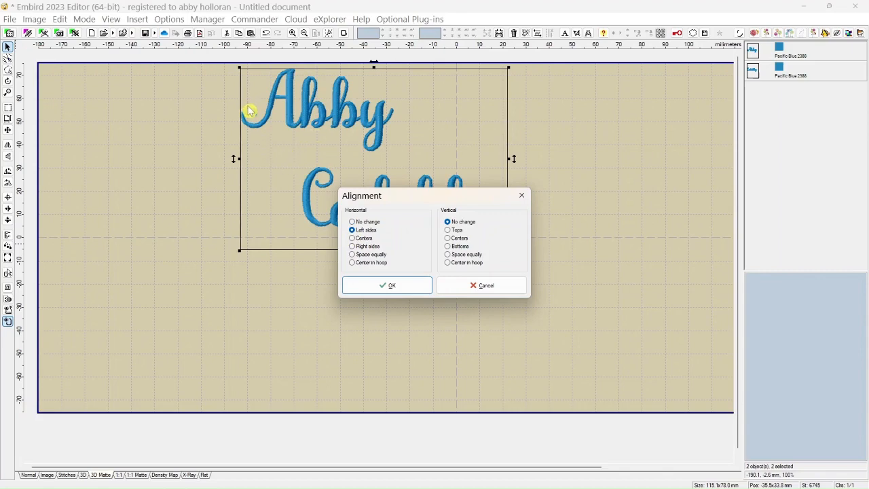
pyautogui.click(386, 286)
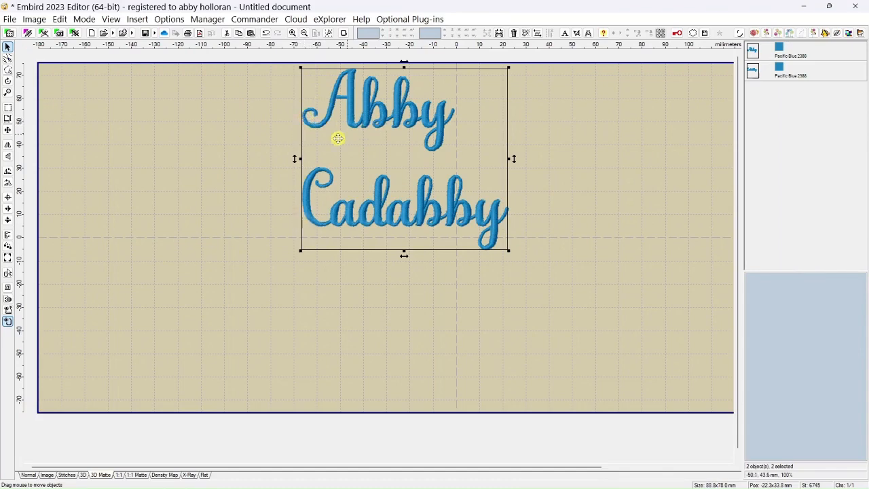
# - Move the first word further left, then align the left sides of both words, selecting the first word before the second
pyautogui.click(219, 170)
pyautogui.moveTo(321, 124); pyautogui.dragTo(292, 128)
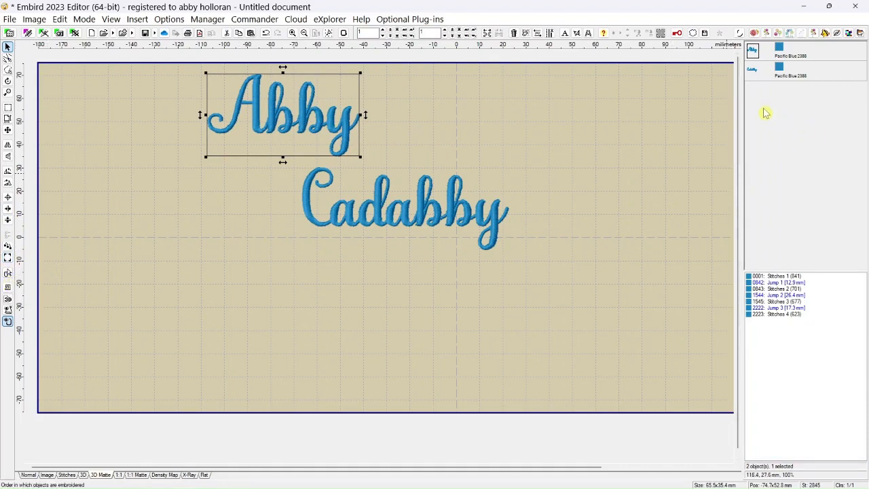
pyautogui.keyDown('shift'); pyautogui.click(753, 74); pyautogui.keyUp('shift')
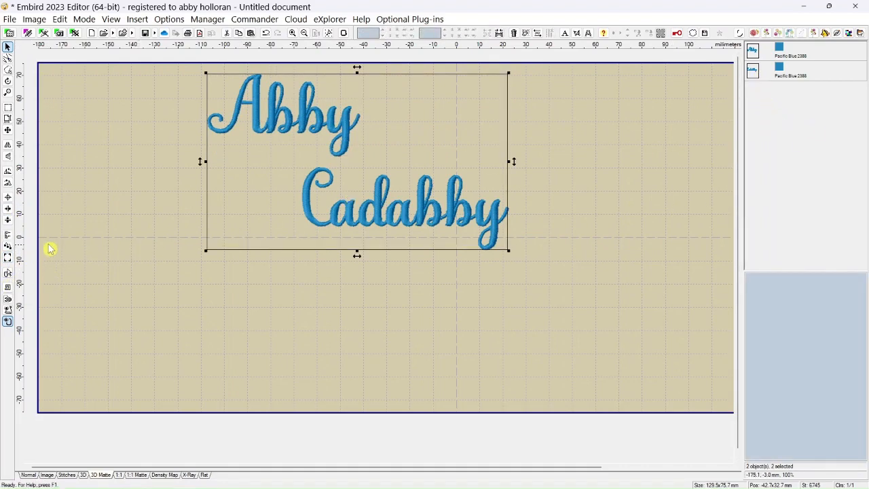
pyautogui.click(8, 238)
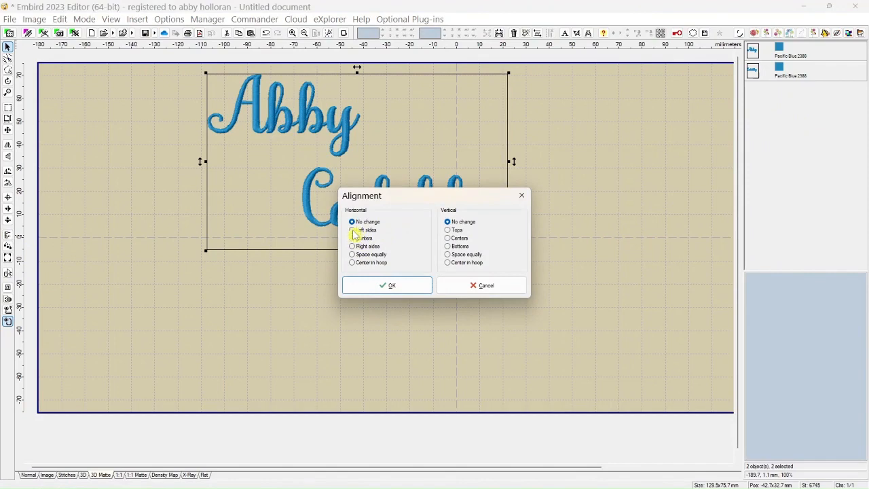
pyautogui.click(352, 230)
pyautogui.click(363, 289)
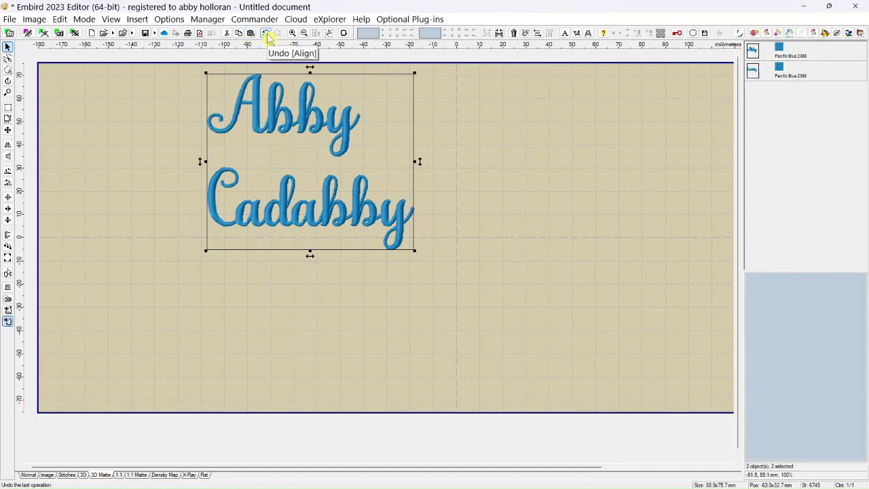
# - Align the right sides of both selected words horizontally, with no vertical change
pyautogui.click(7, 234)
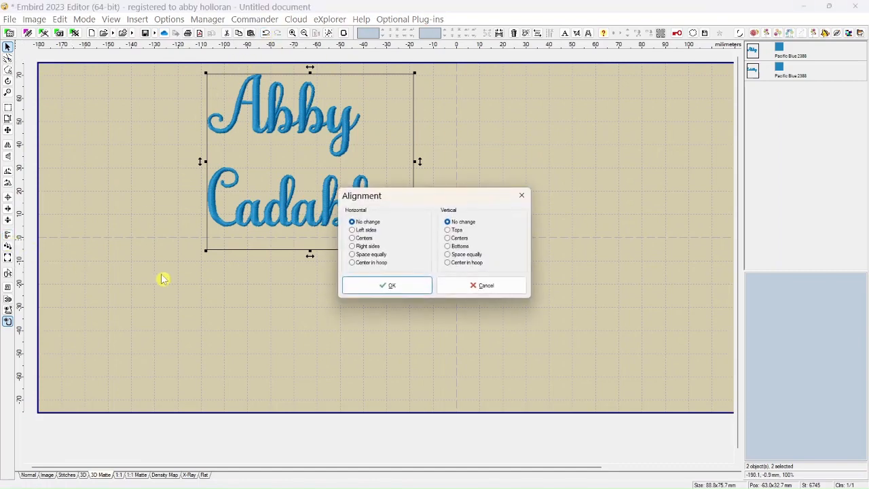
pyautogui.click(353, 248)
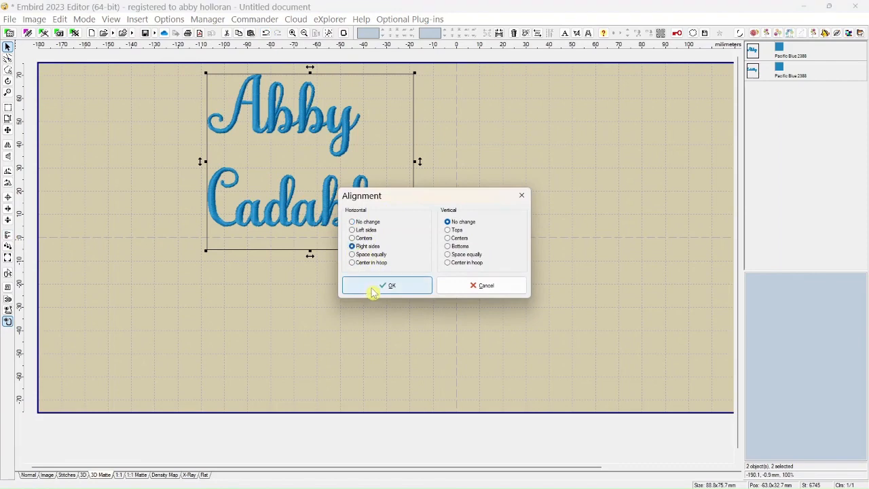
pyautogui.click(372, 293)
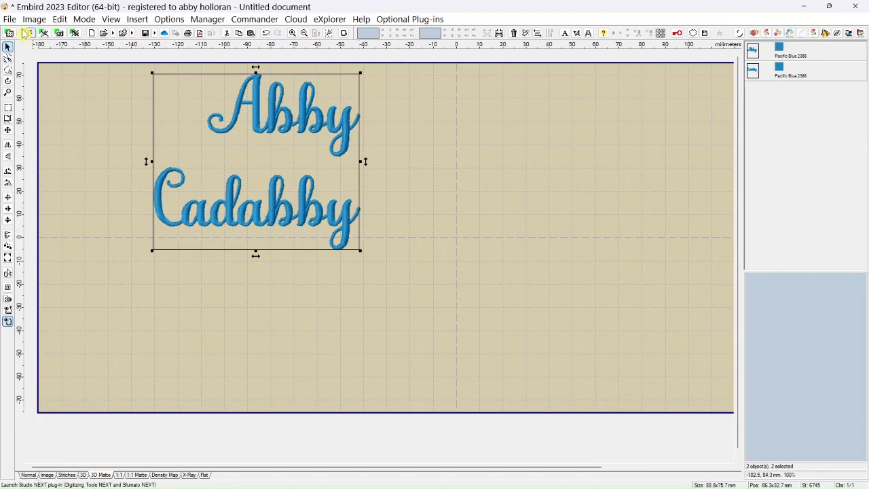
# - Merge the capital L and lowercase o, e, s and v files from the Abbey Road 1 inch folder into the design
pyautogui.click(9, 19)
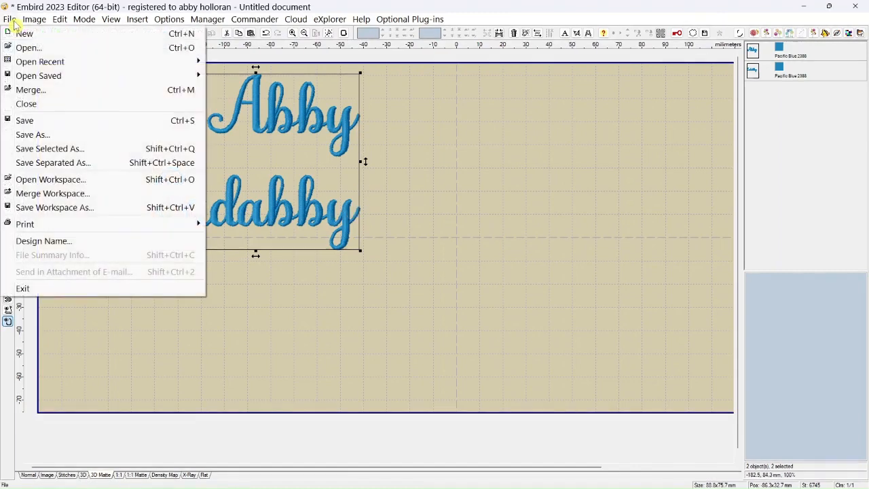
pyautogui.click(27, 90)
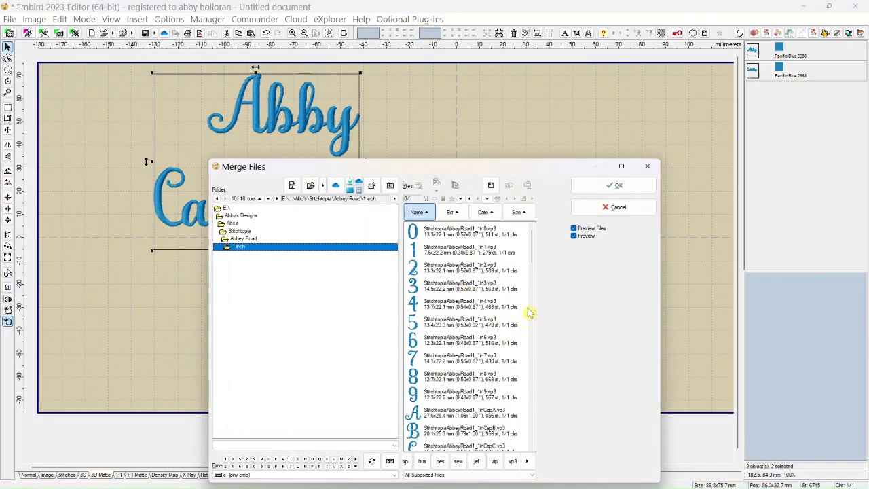
pyautogui.moveTo(533, 258); pyautogui.dragTo(532, 303)
pyautogui.click(467, 324)
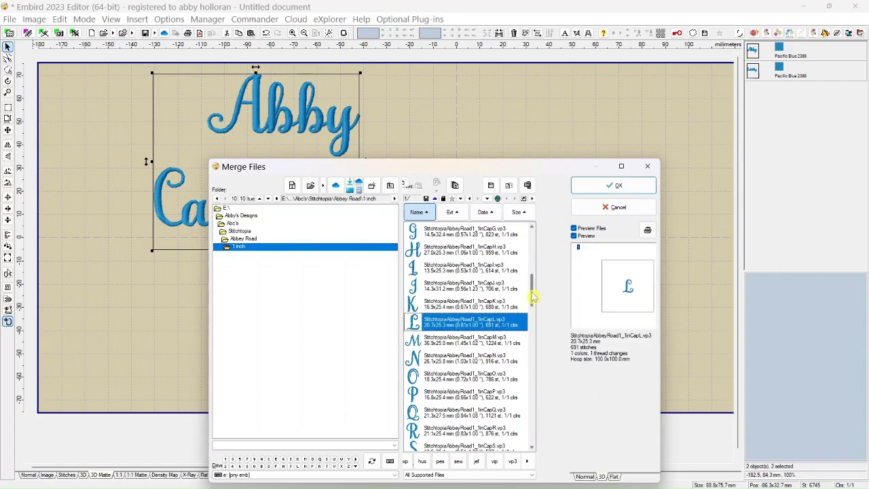
pyautogui.moveTo(532, 296); pyautogui.dragTo(532, 361)
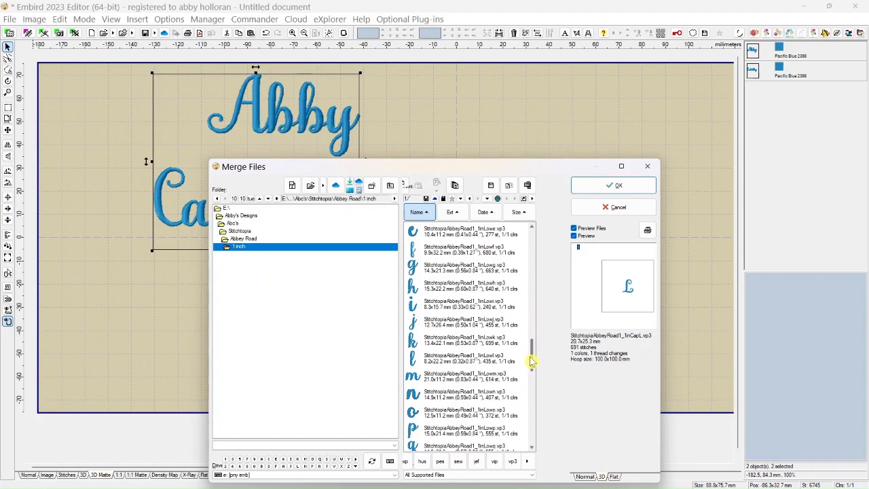
pyautogui.click(448, 413)
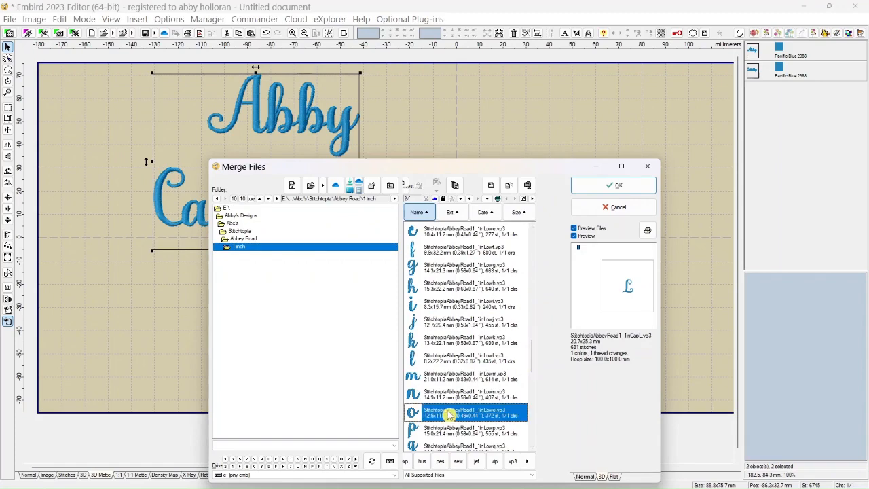
pyautogui.click(455, 234)
pyautogui.moveTo(534, 342); pyautogui.dragTo(534, 400)
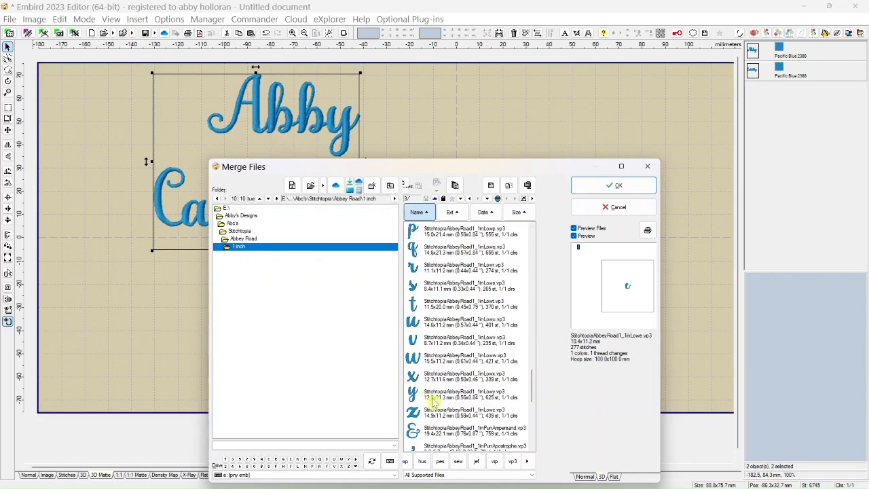
pyautogui.click(432, 290)
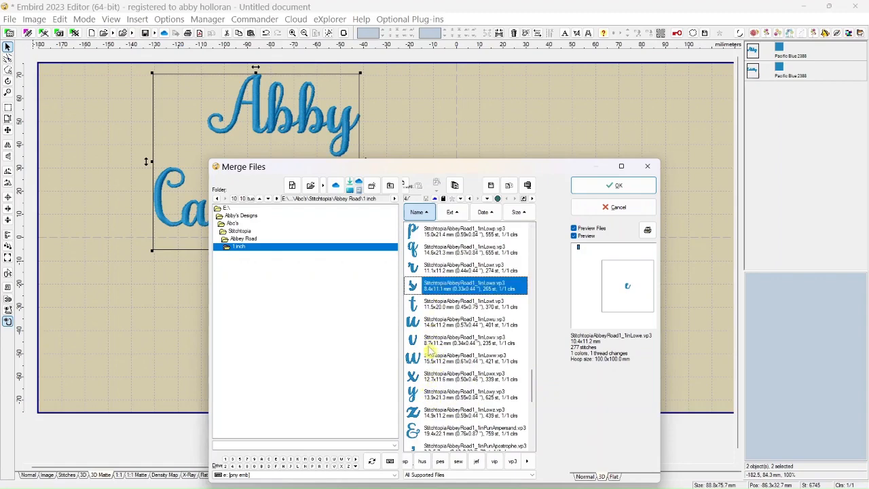
pyautogui.keyDown('ctrl'); pyautogui.click(438, 343); pyautogui.keyUp('ctrl')
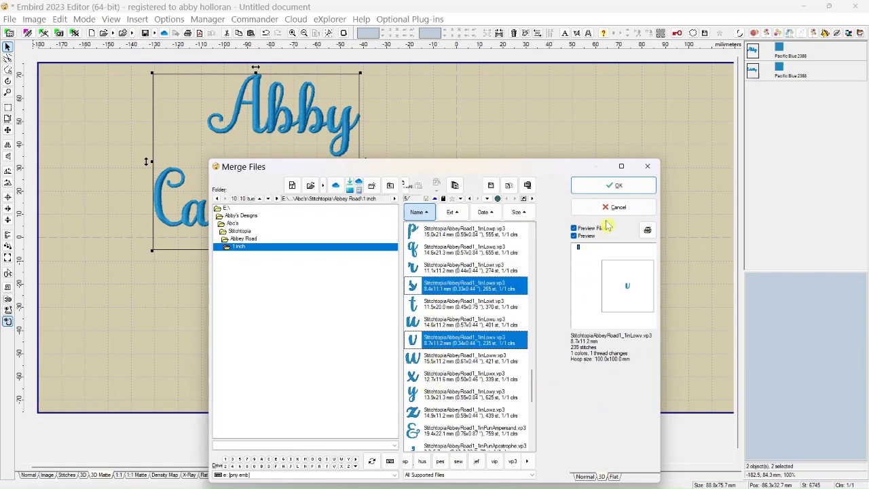
pyautogui.click(612, 186)
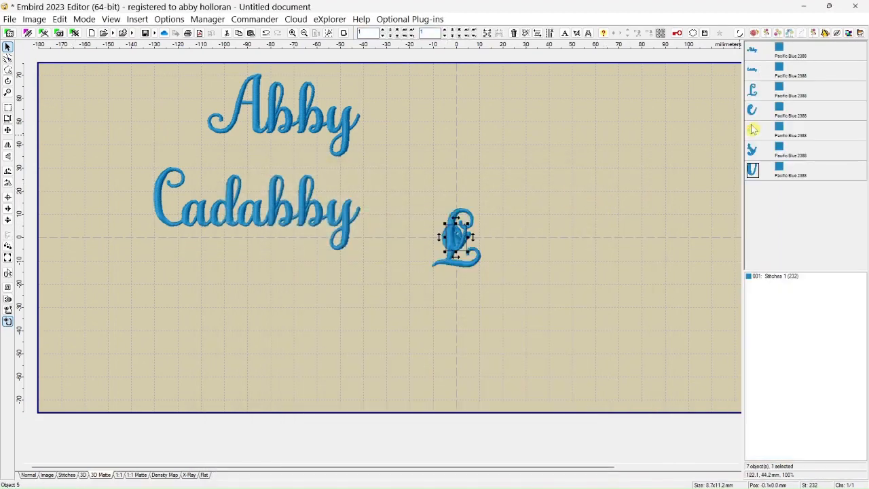
# - Place the capital L below the second word and set the lowercase o directly after it on the same baseline
pyautogui.click(758, 91)
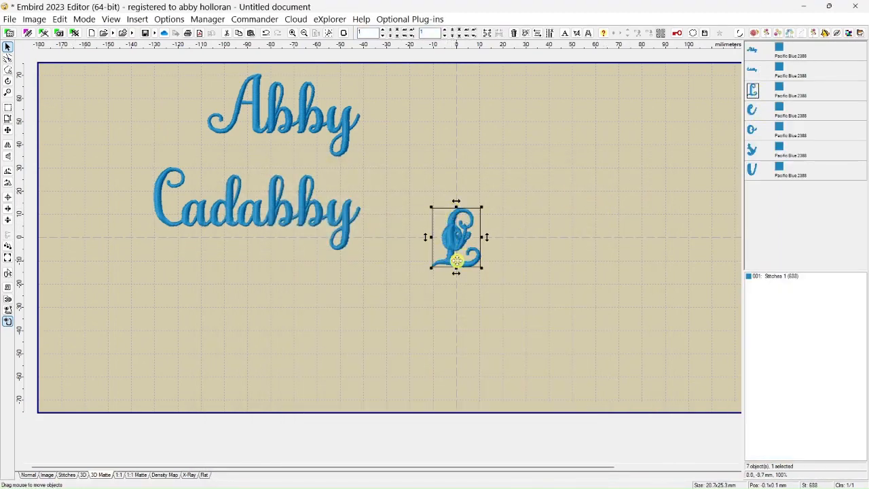
pyautogui.moveTo(457, 252); pyautogui.dragTo(308, 331)
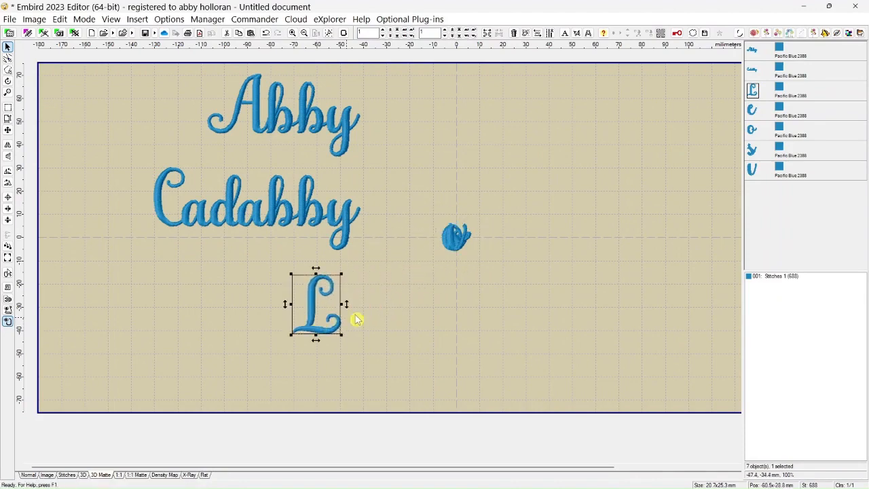
pyautogui.click(753, 131)
pyautogui.moveTo(462, 236); pyautogui.dragTo(363, 321)
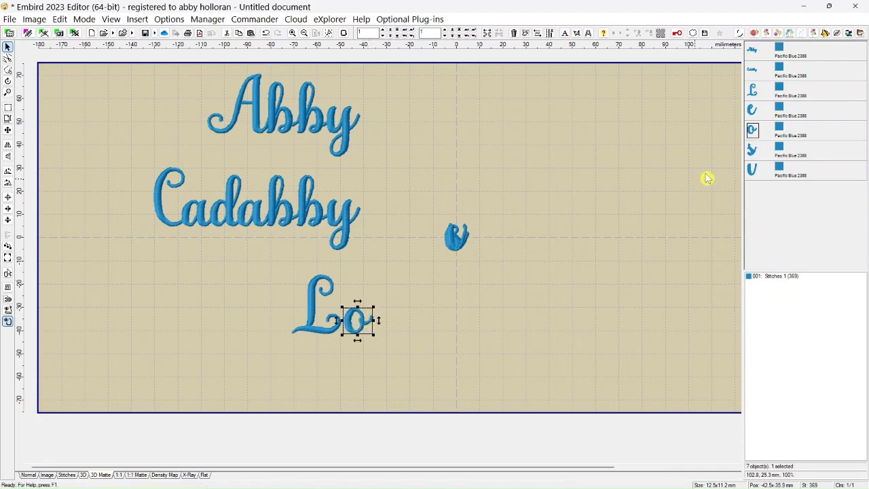
# - Narrow the lowercase v to about 8.0 mm wide and place it right after the o
pyautogui.click(752, 173)
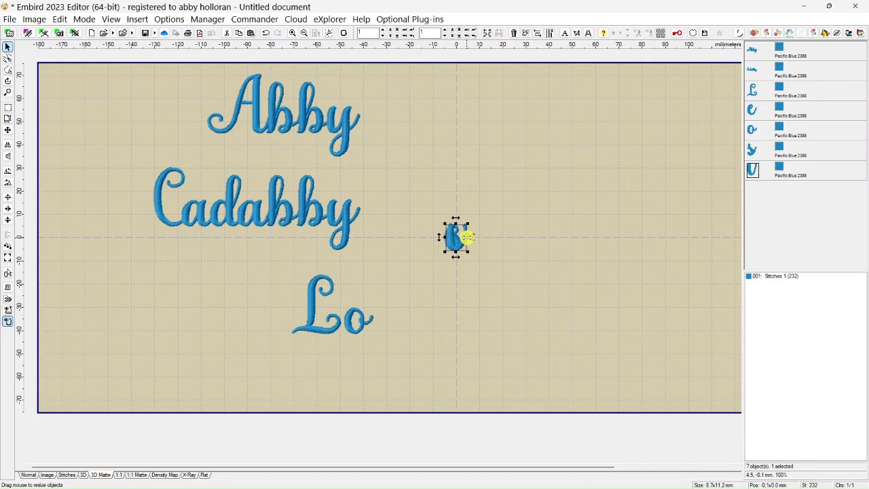
pyautogui.moveTo(467, 236)
pyautogui.mouseDown()
pyautogui.moveTo(452, 241)
pyautogui.moveTo(478, 241)
pyautogui.moveTo(467, 242)
pyautogui.mouseUp()
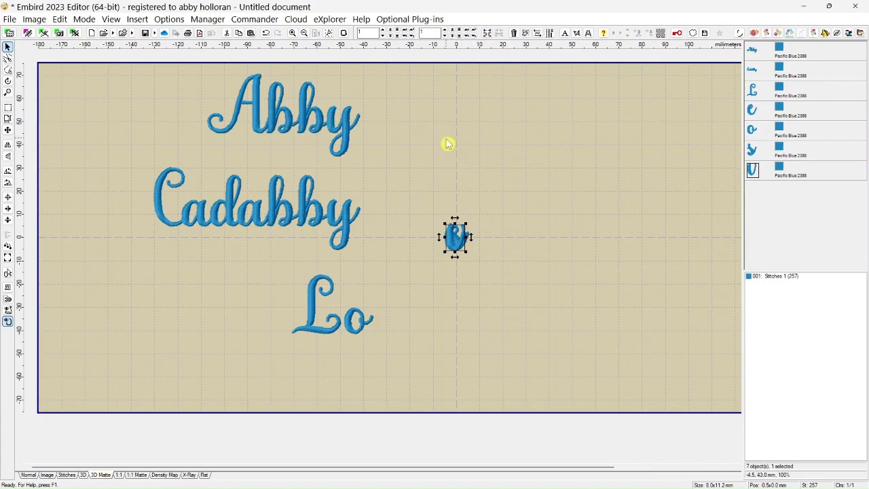
pyautogui.moveTo(455, 236); pyautogui.dragTo(382, 320)
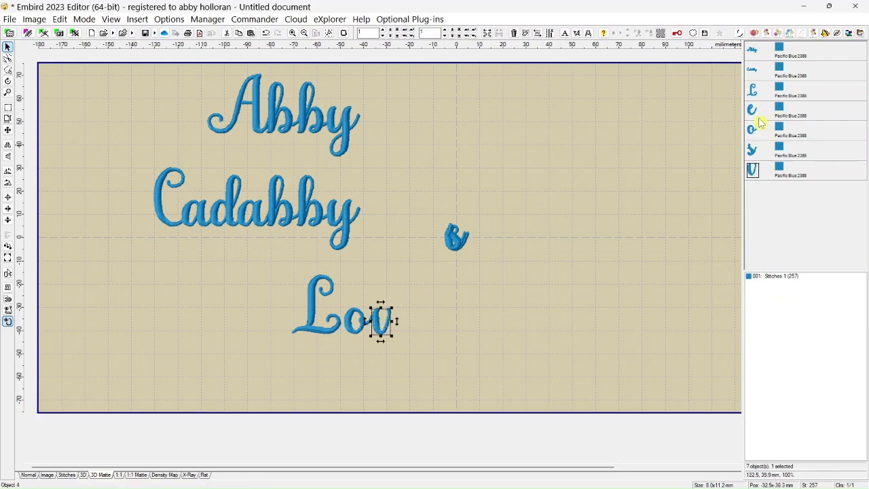
# - Place the lowercase e after the v and the s after the e to complete the word "Loves"
pyautogui.click(451, 241)
pyautogui.moveTo(454, 238); pyautogui.dragTo(401, 320)
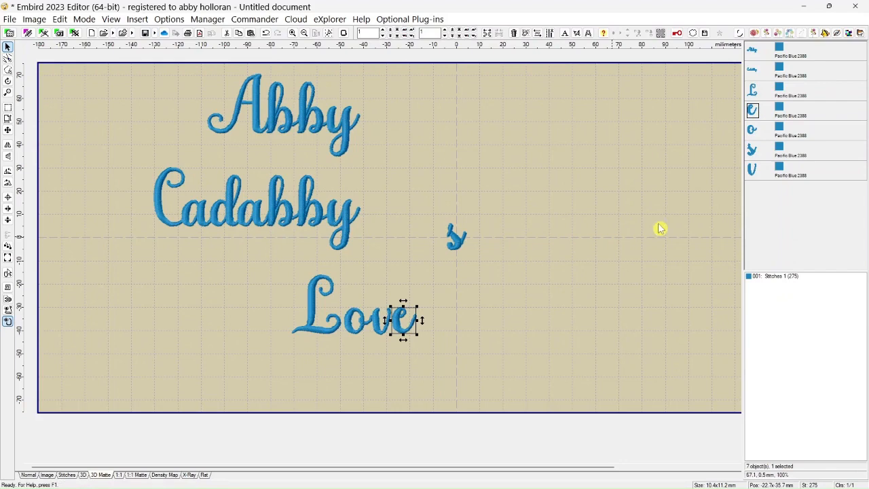
pyautogui.click(753, 153)
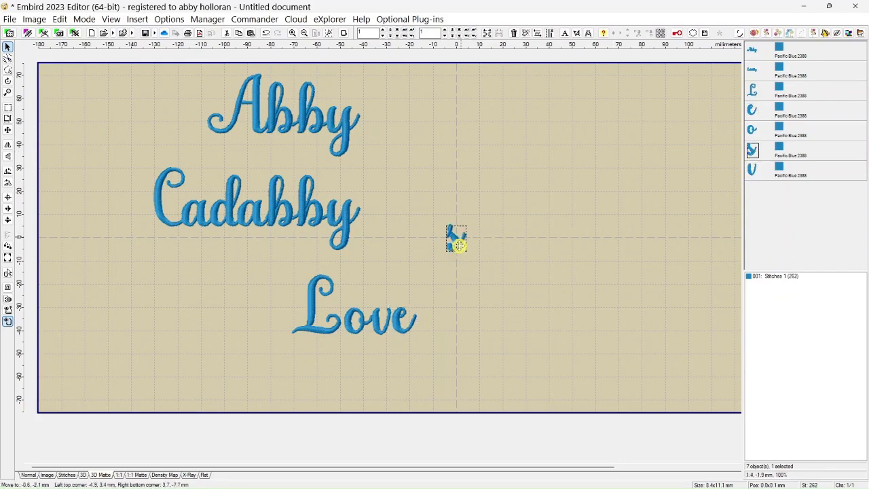
pyautogui.moveTo(457, 242); pyautogui.dragTo(427, 320)
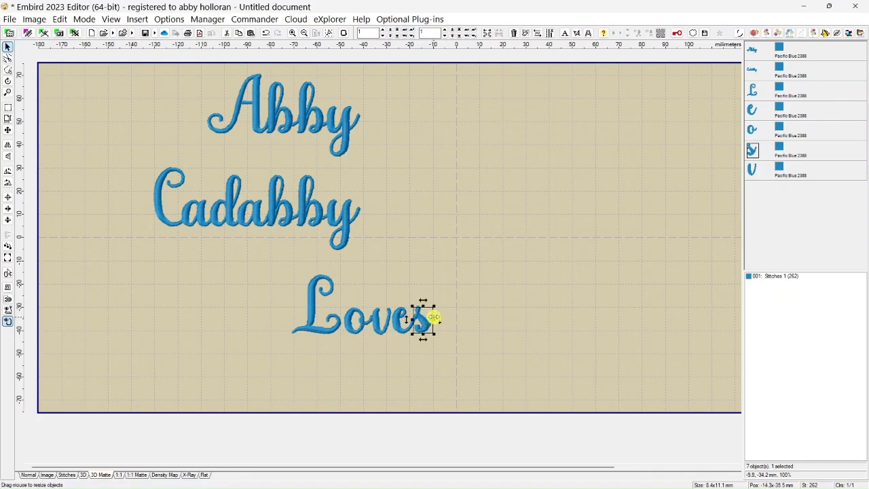
# - Nudge the v, e and s of "Loves" slightly to the left to tighten the letter spacing
pyautogui.click(380, 338)
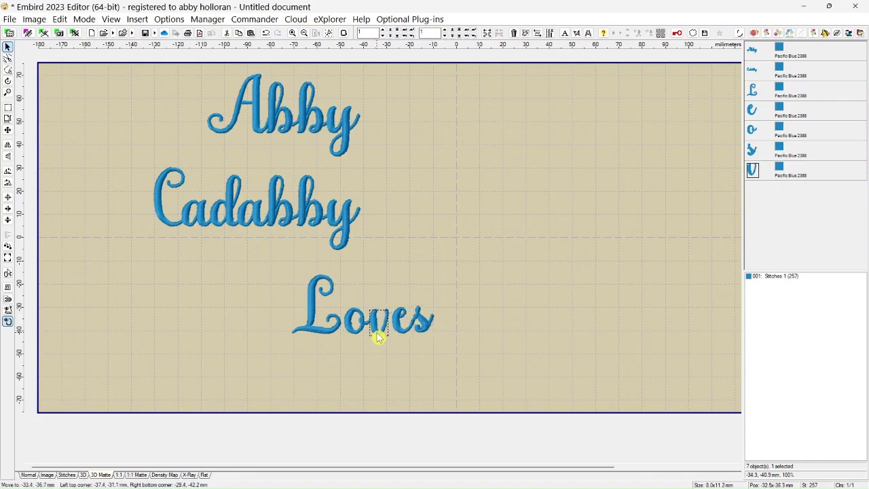
pyautogui.moveTo(379, 338); pyautogui.dragTo(403, 336)
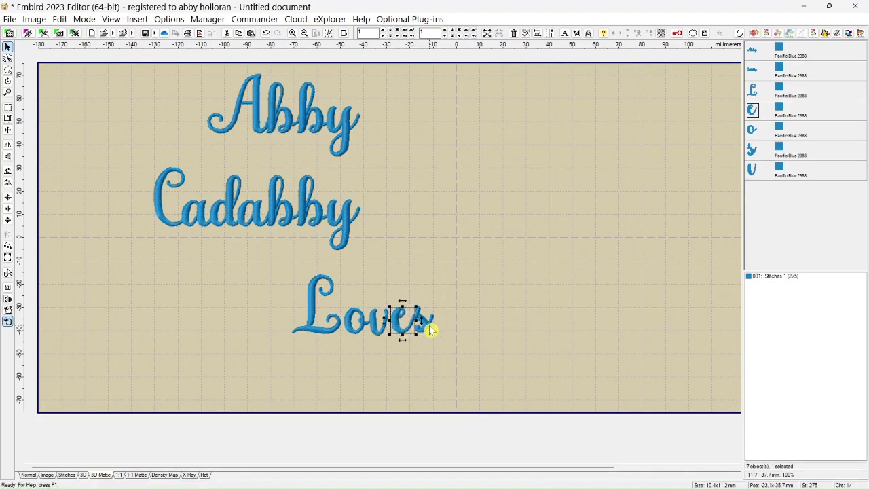
pyautogui.click(427, 329)
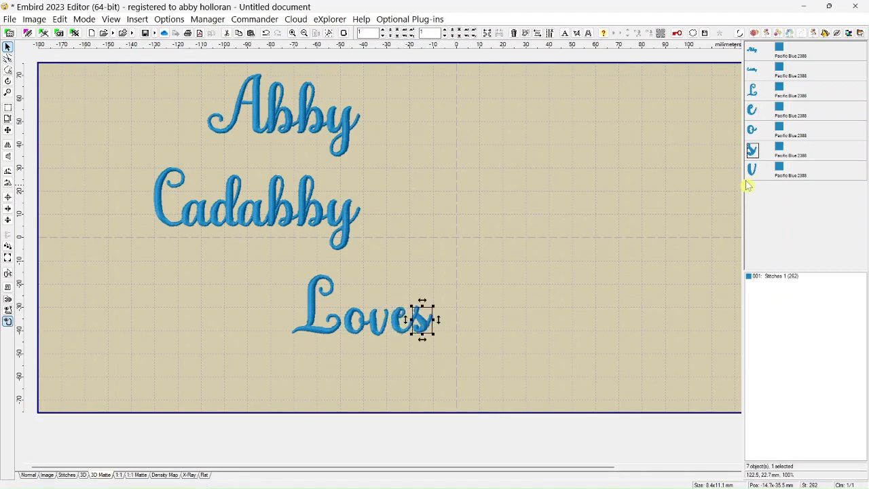
# - Put the letters of "Loves" in sewing order by inserting the o before the e and the v before the e
pyautogui.click(753, 134)
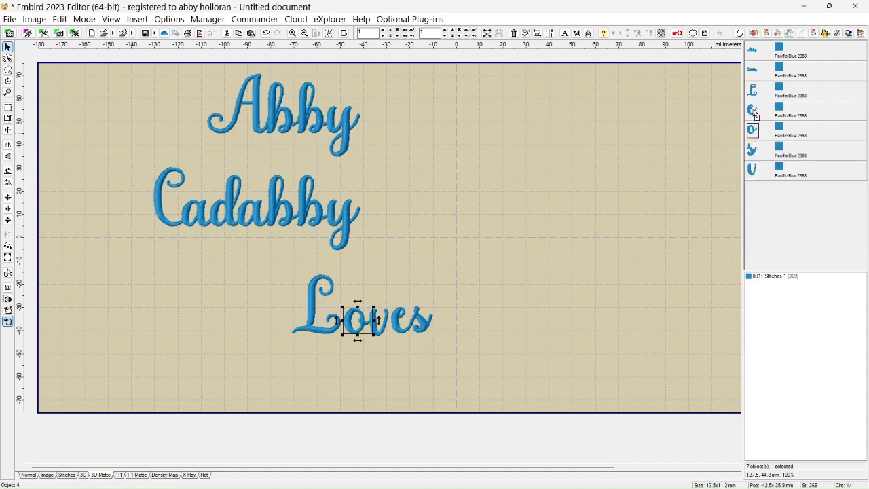
pyautogui.moveTo(756, 114); pyautogui.dragTo(756, 114)
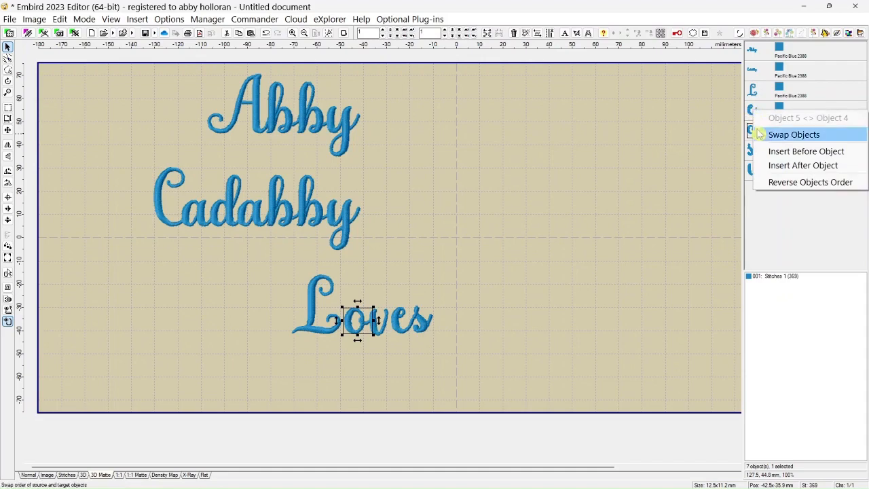
pyautogui.click(772, 152)
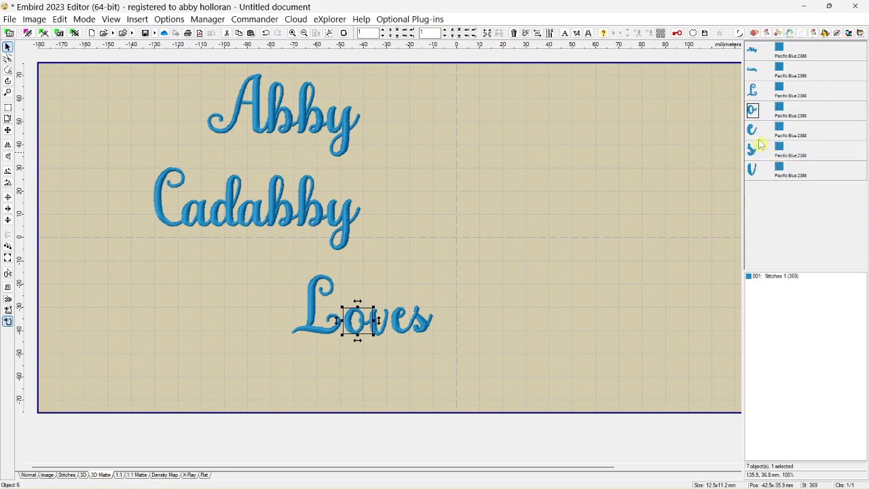
pyautogui.click(753, 171)
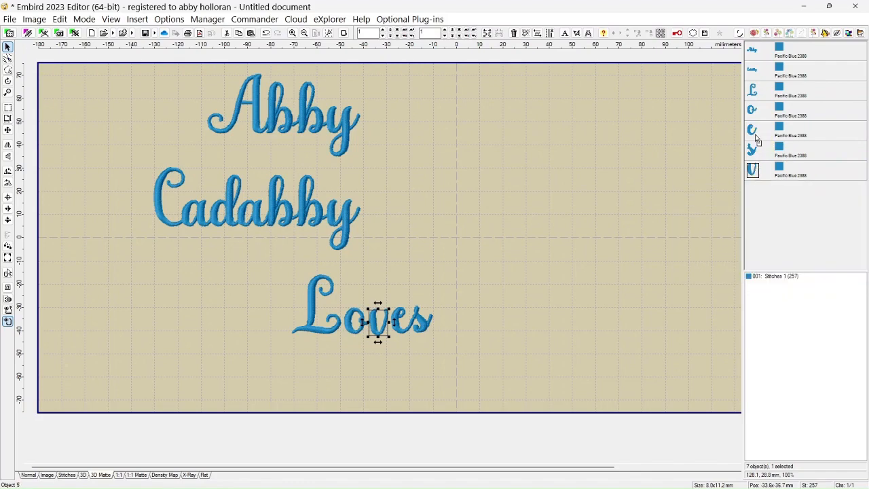
pyautogui.moveTo(756, 135); pyautogui.dragTo(755, 136)
pyautogui.click(791, 171)
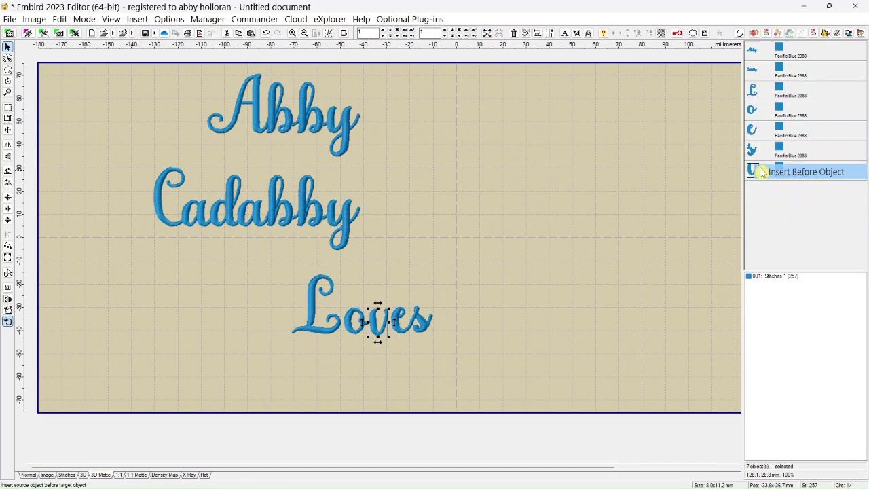
# - Select the five letters L, o, v, e and s and join them into one object
pyautogui.click(755, 92)
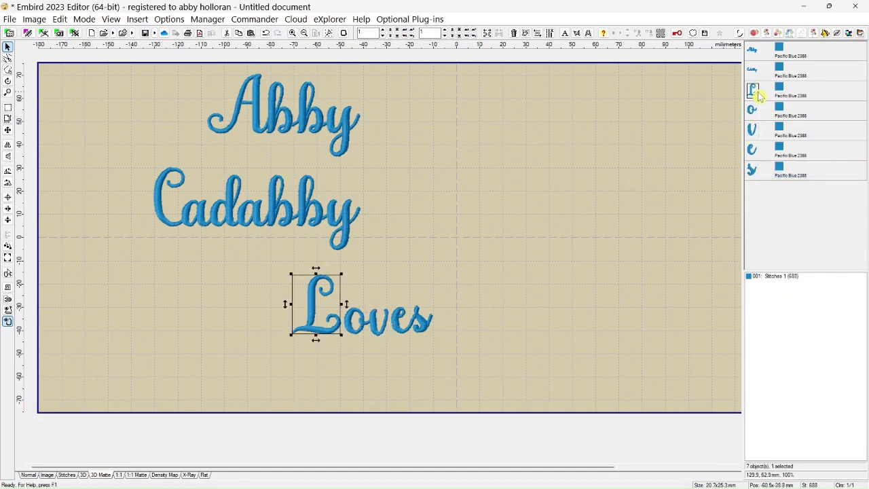
pyautogui.keyDown('shift'); pyautogui.click(752, 175); pyautogui.keyUp('shift')
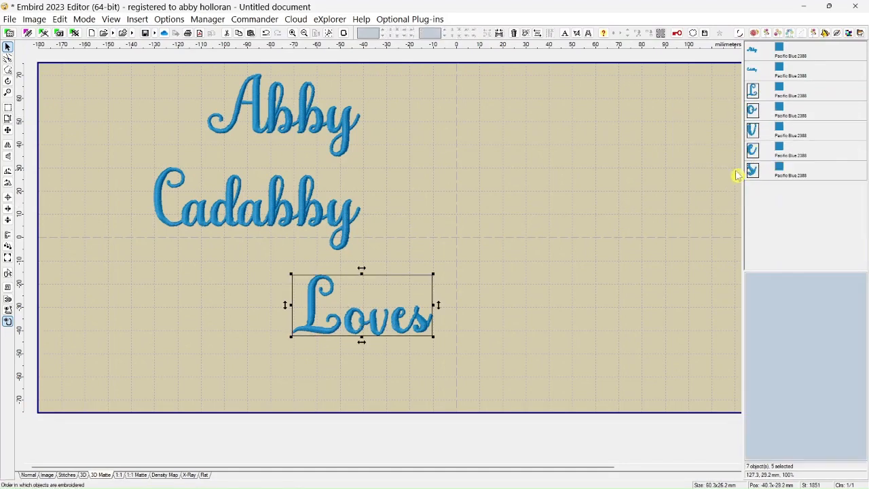
pyautogui.click(501, 35)
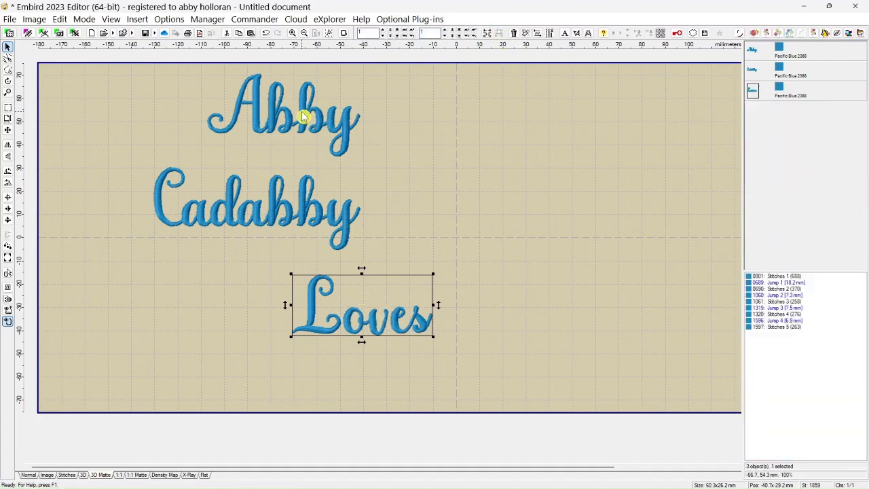
# - Move the first word and "Loves" towards the hoop's middle, and align all three stacked words horizontally by their centers
pyautogui.moveTo(302, 116); pyautogui.dragTo(484, 110)
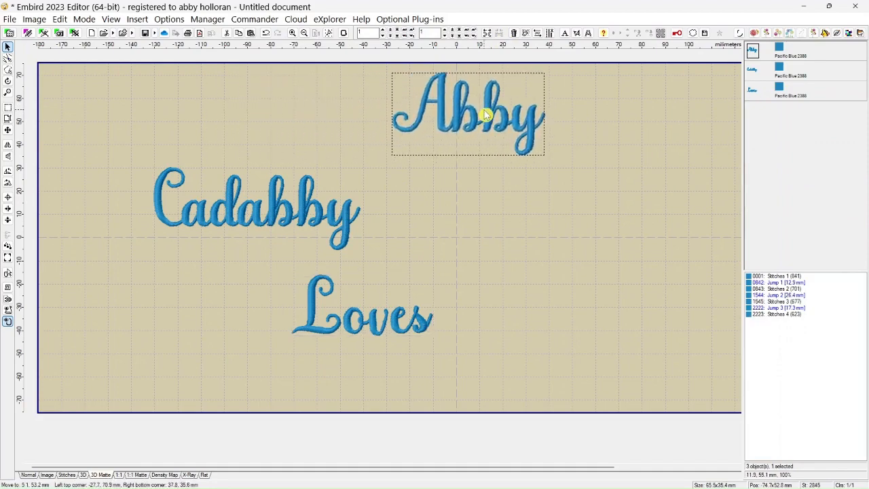
pyautogui.moveTo(380, 321); pyautogui.dragTo(448, 340)
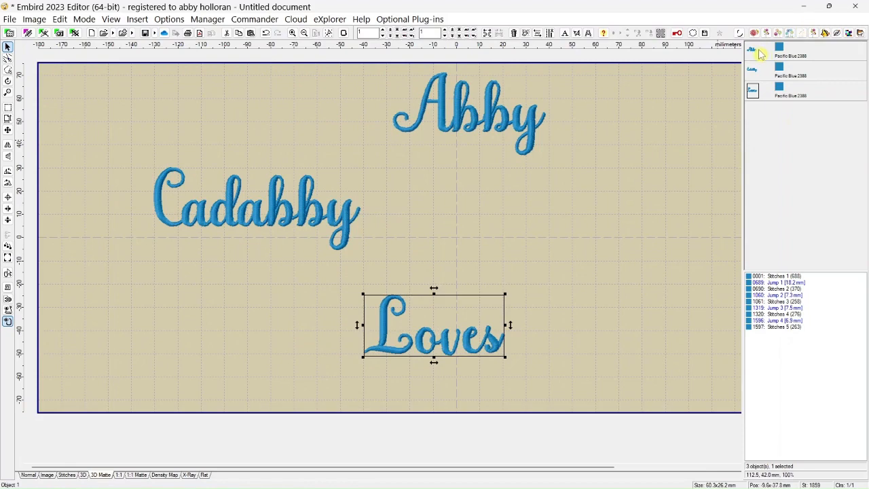
pyautogui.click(758, 51)
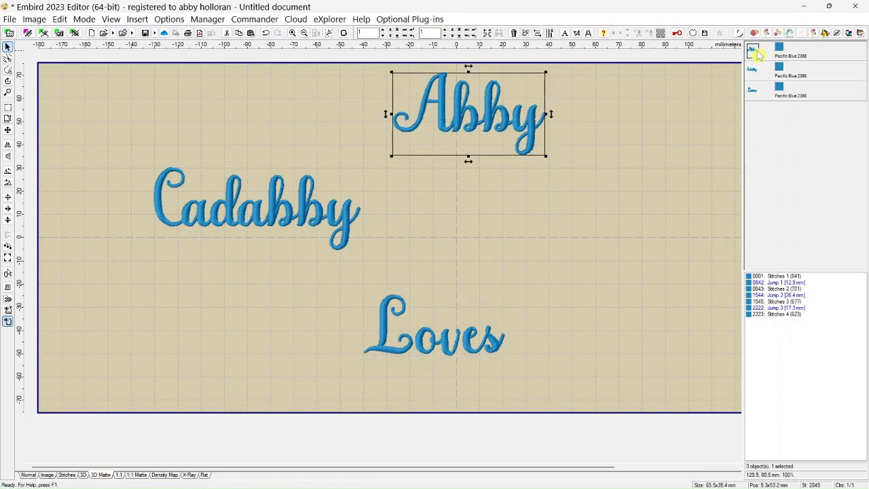
pyautogui.keyDown('shift'); pyautogui.click(757, 95); pyautogui.keyUp('shift')
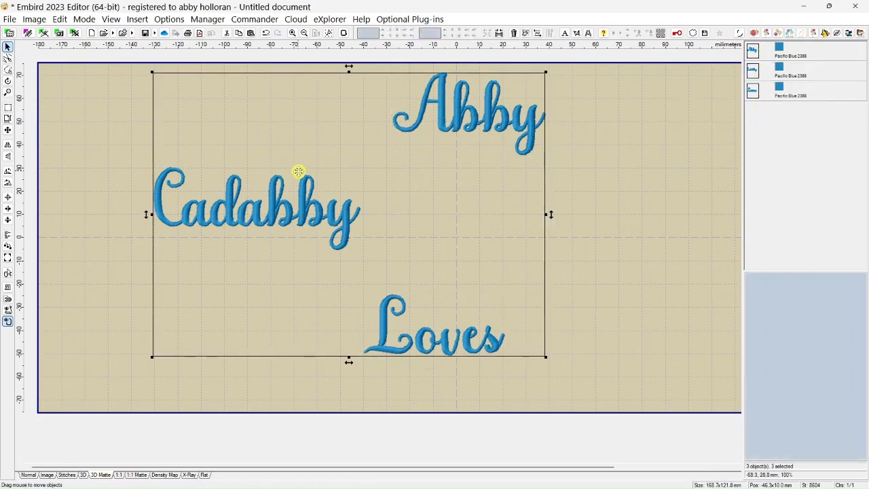
pyautogui.click(8, 236)
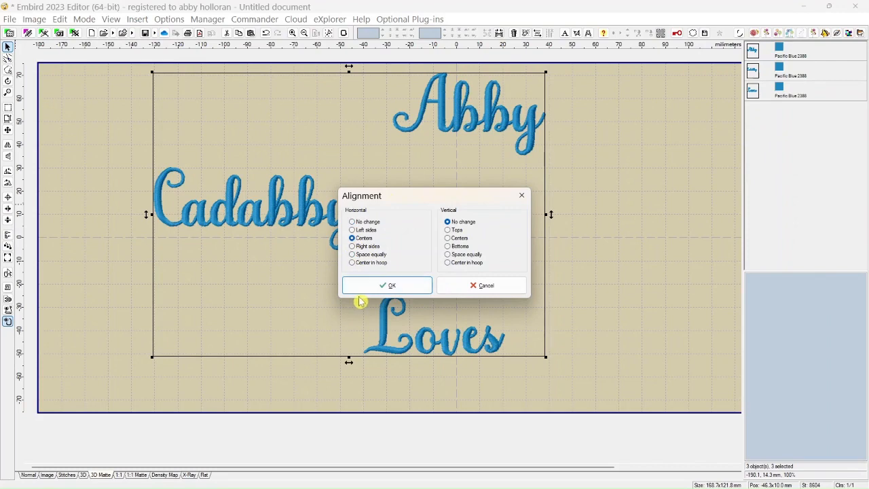
pyautogui.click(381, 285)
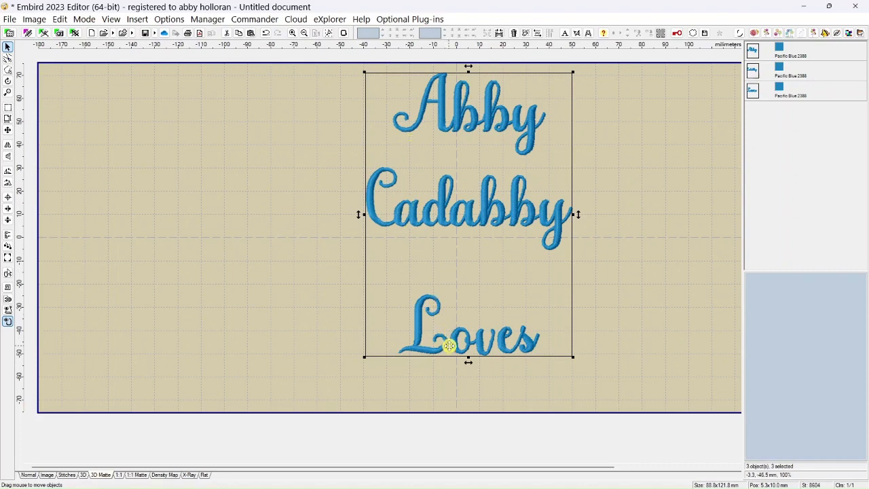
pyautogui.click(656, 169)
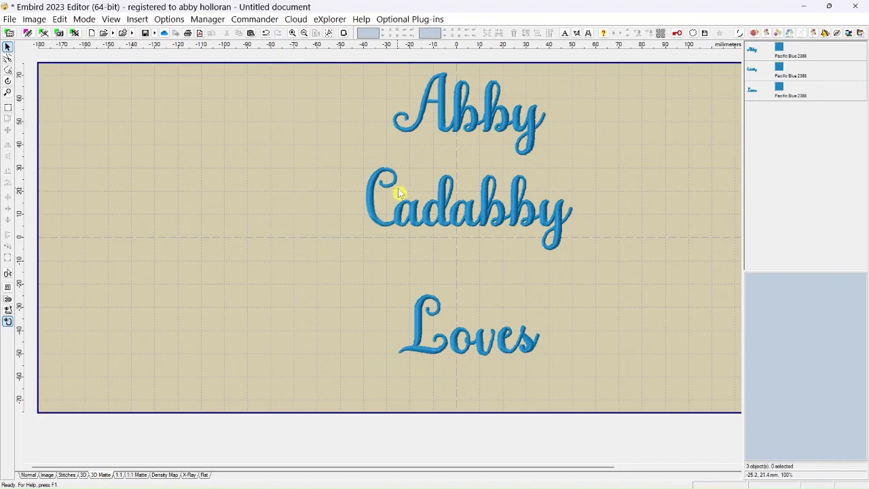
# - Nudge the second word straight down about 3 mm to even out the vertical gaps between the stacked words
pyautogui.click(752, 71)
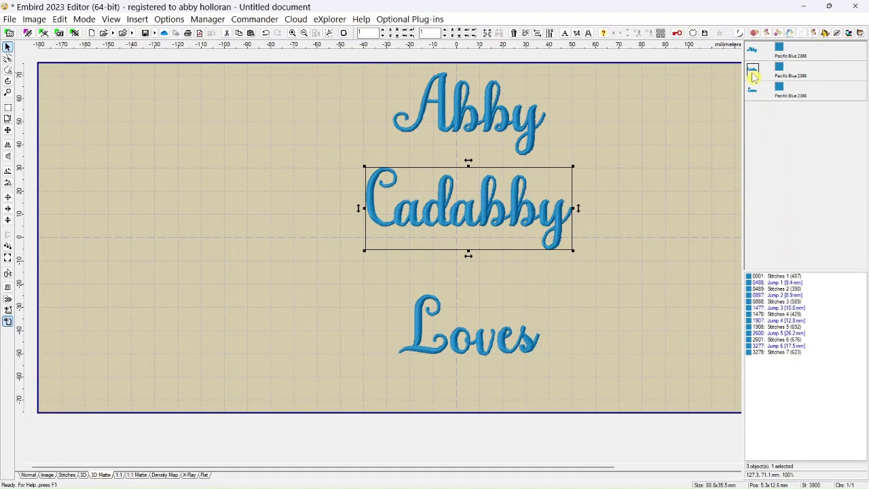
pyautogui.press('Down')
pyautogui.press('Down')
pyautogui.press('Down')
pyautogui.press('Down')
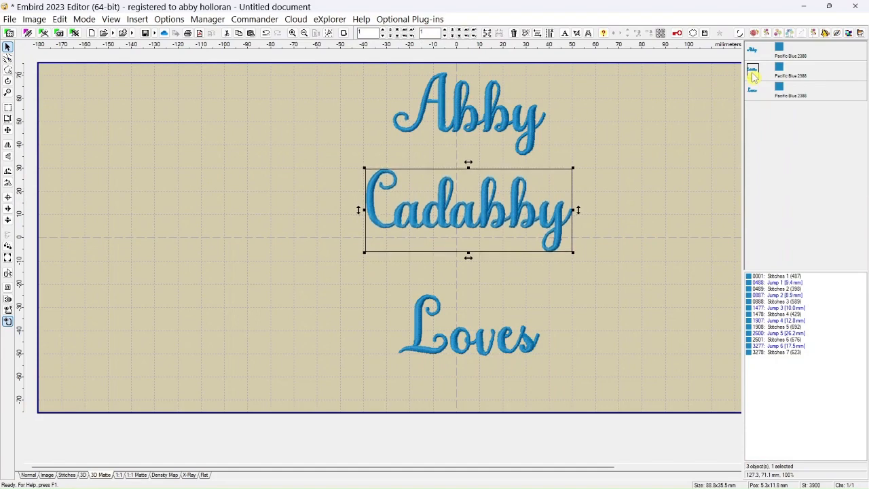
pyautogui.press('Down')
pyautogui.press('Down')
pyautogui.press('Down')
pyautogui.press('Down')
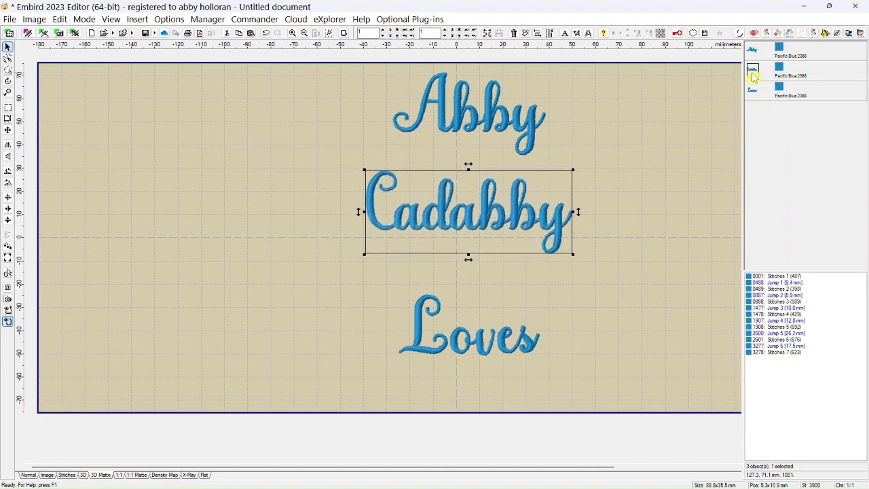
pyautogui.press('Down')
pyautogui.press('Down')
pyautogui.press('Down')
pyautogui.press('Down')
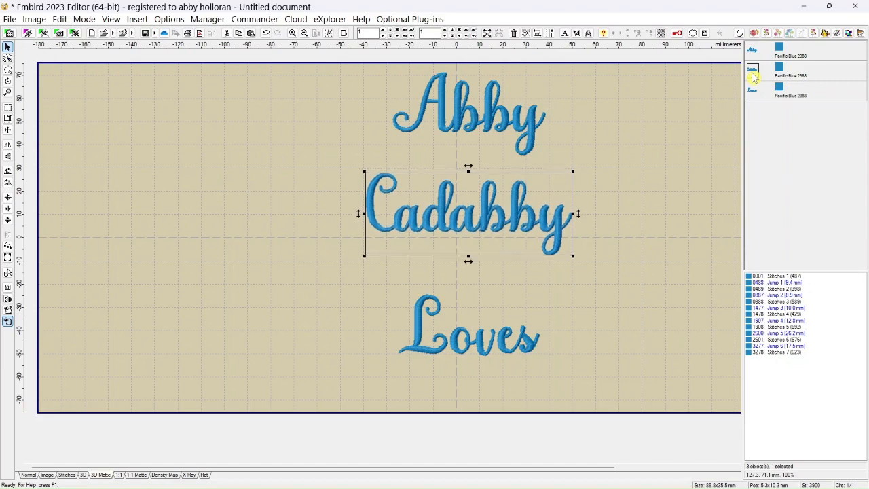
pyautogui.press('Down')
pyautogui.press('Down')
pyautogui.press('Down')
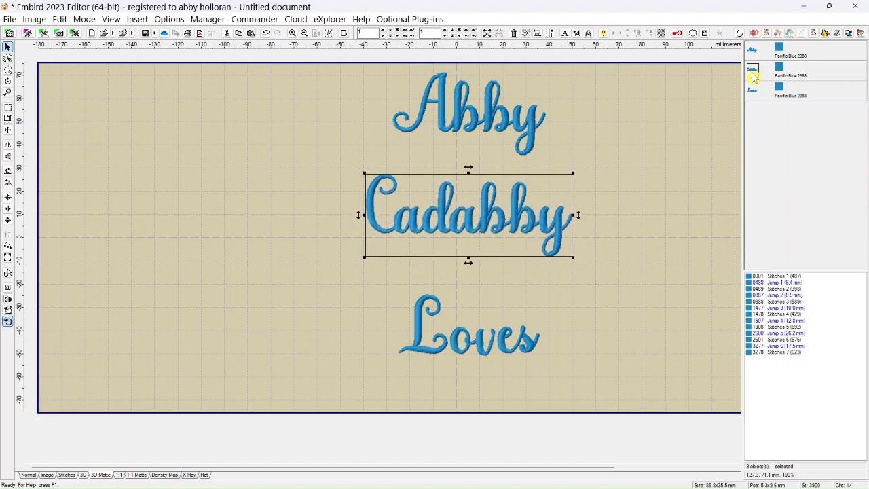
pyautogui.click(708, 129)
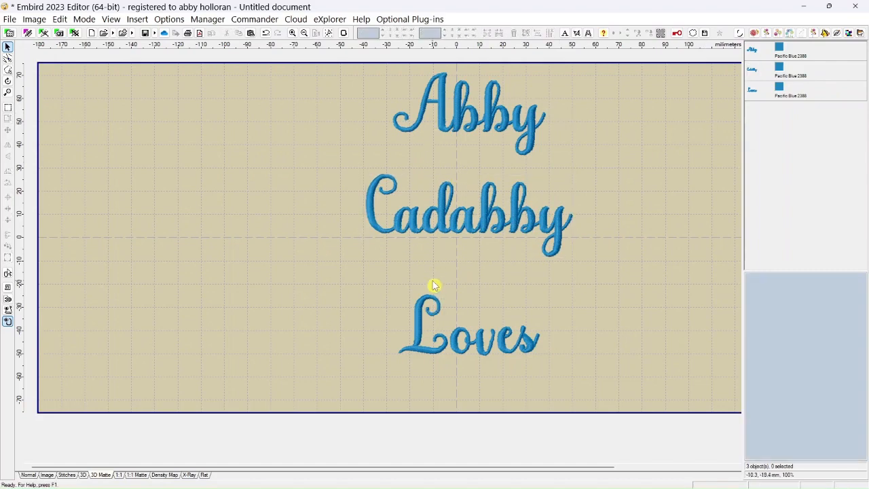
pyautogui.click(754, 55)
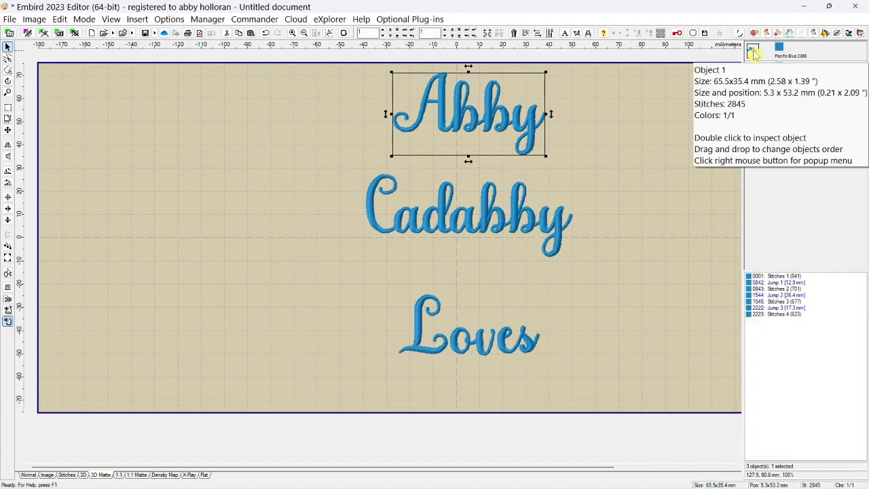
pyautogui.keyDown('shift'); pyautogui.click(754, 95); pyautogui.keyUp('shift')
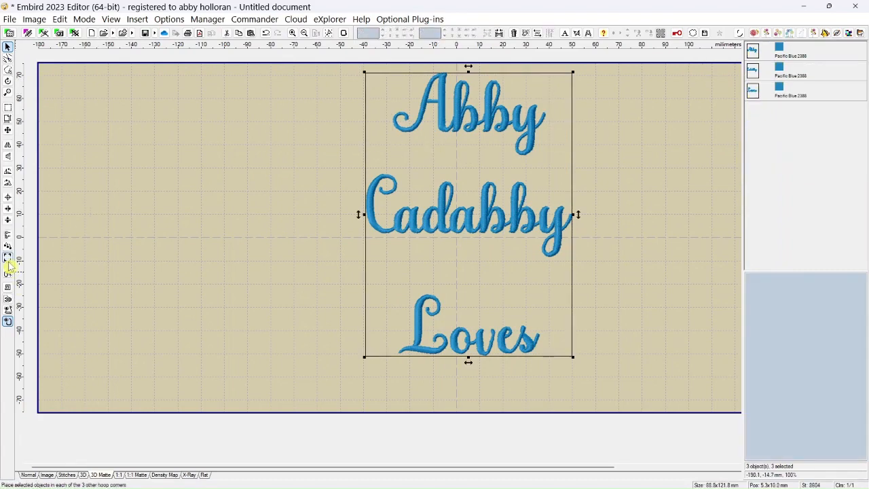
pyautogui.click(8, 239)
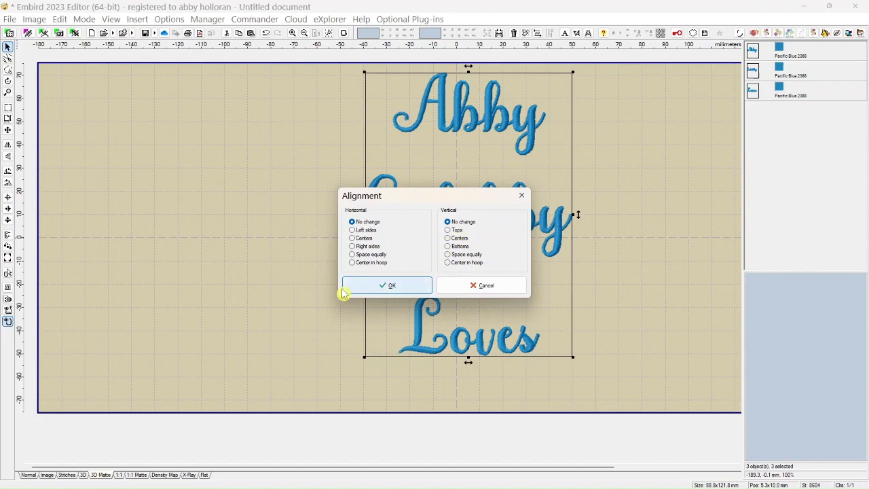
pyautogui.click(467, 290)
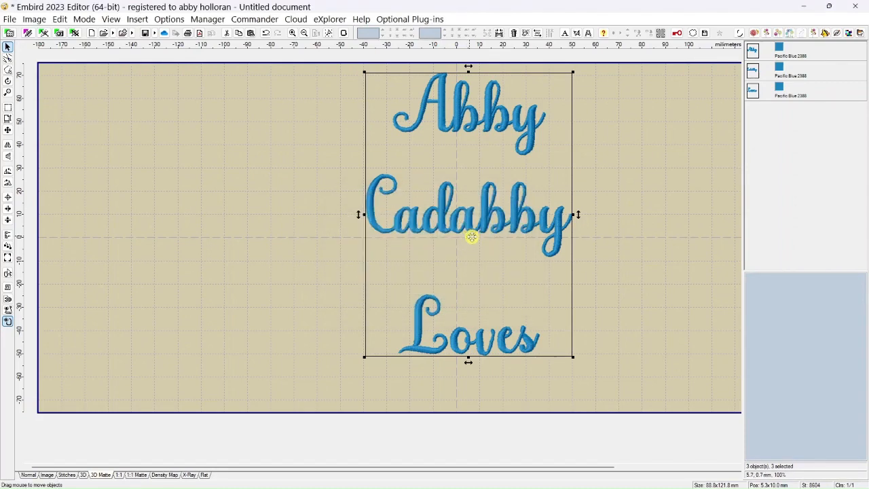
# - Rearrange the three words side by side in the upper half of the hoop, with "Loves" last
pyautogui.click(658, 195)
pyautogui.moveTo(495, 121); pyautogui.dragTo(232, 169)
pyautogui.click(473, 219)
pyautogui.moveTo(474, 219); pyautogui.dragTo(415, 136)
pyautogui.click(490, 347)
pyautogui.moveTo(490, 348); pyautogui.dragTo(624, 195)
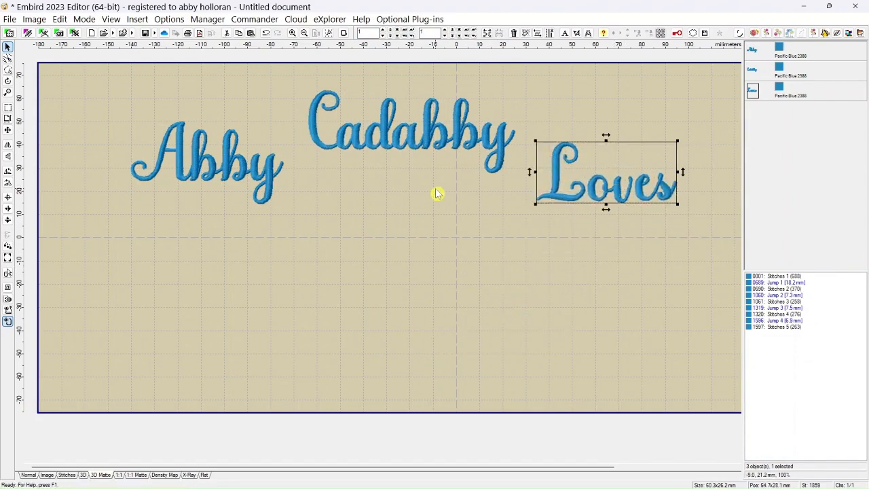
# - Select all three words and align them vertically by their tops, leaving the horizontal alignment at No change
pyautogui.hotkey('ctrl', 'a')
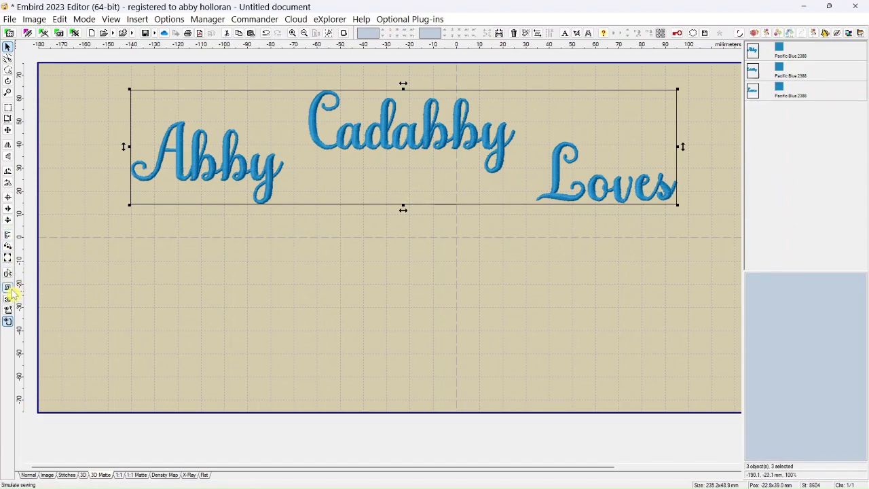
pyautogui.click(9, 242)
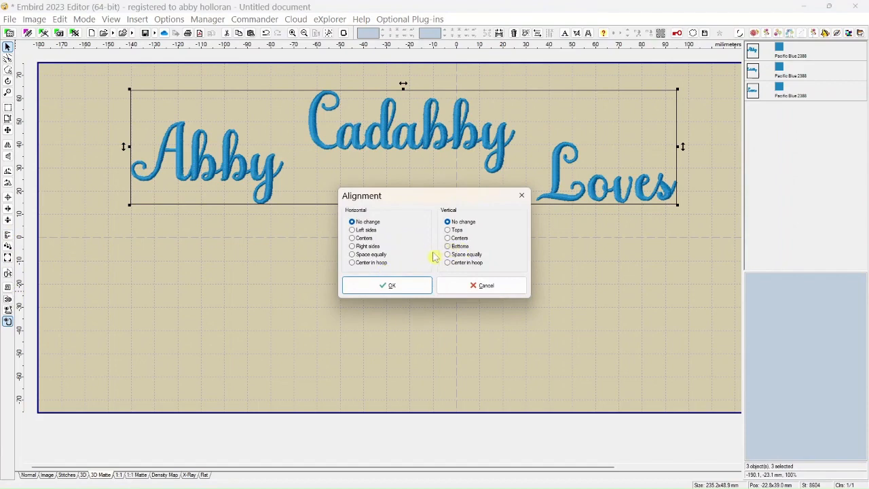
pyautogui.click(448, 229)
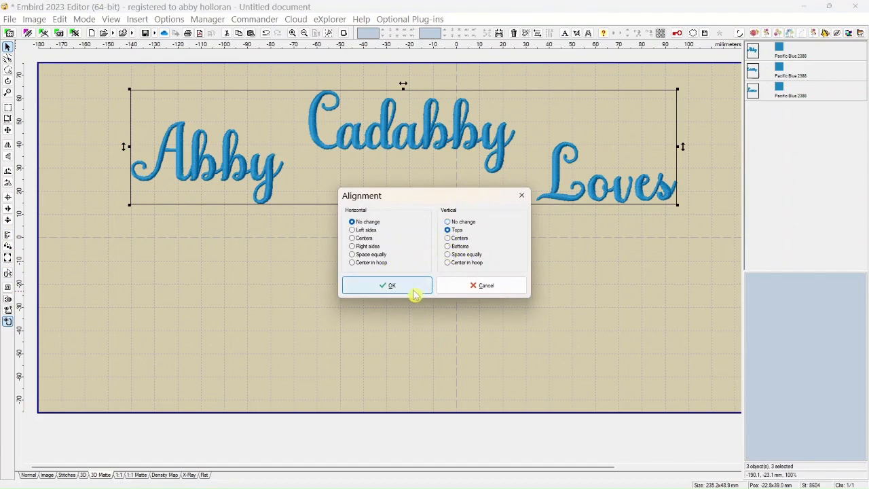
pyautogui.click(388, 286)
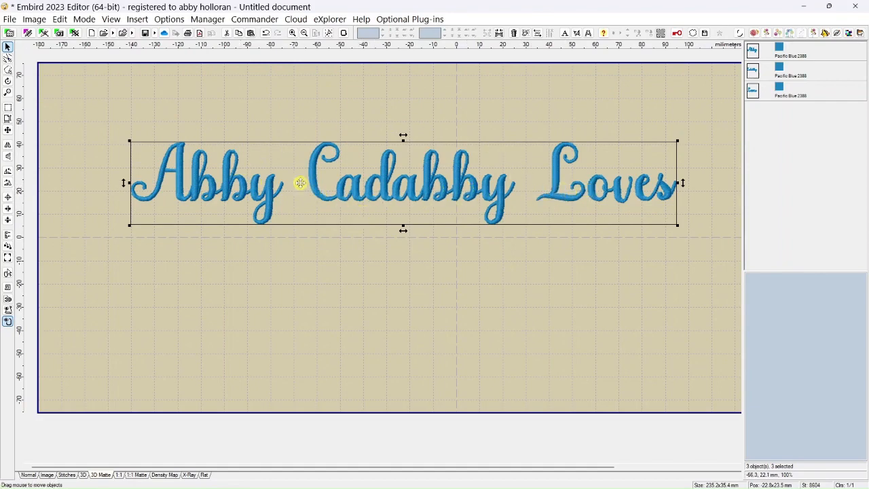
pyautogui.click(15, 19)
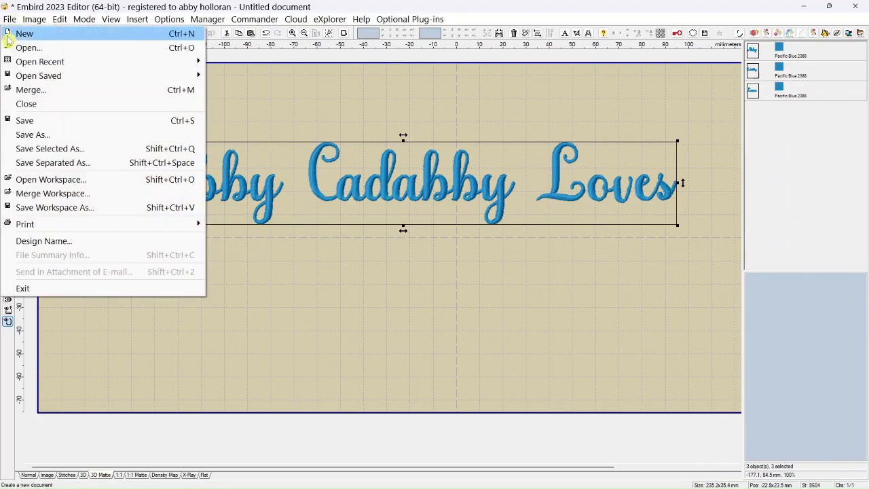
pyautogui.click(20, 46)
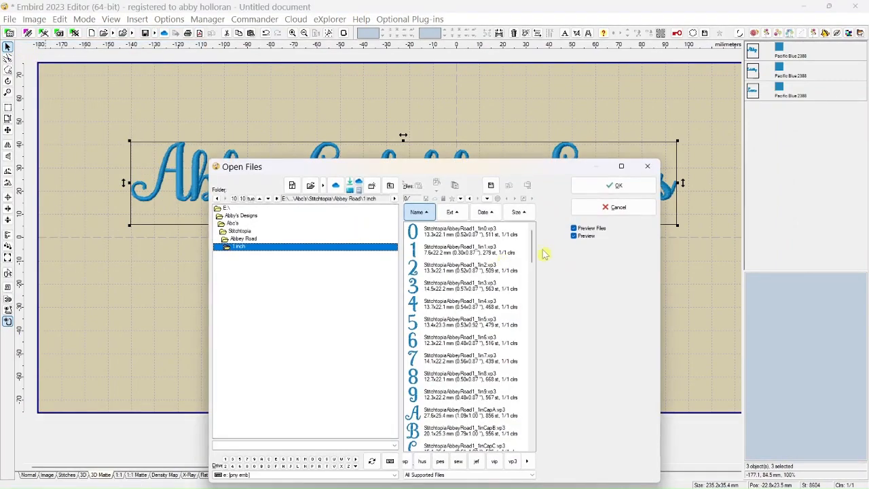
pyautogui.moveTo(534, 249); pyautogui.dragTo(531, 338)
pyautogui.click(455, 290)
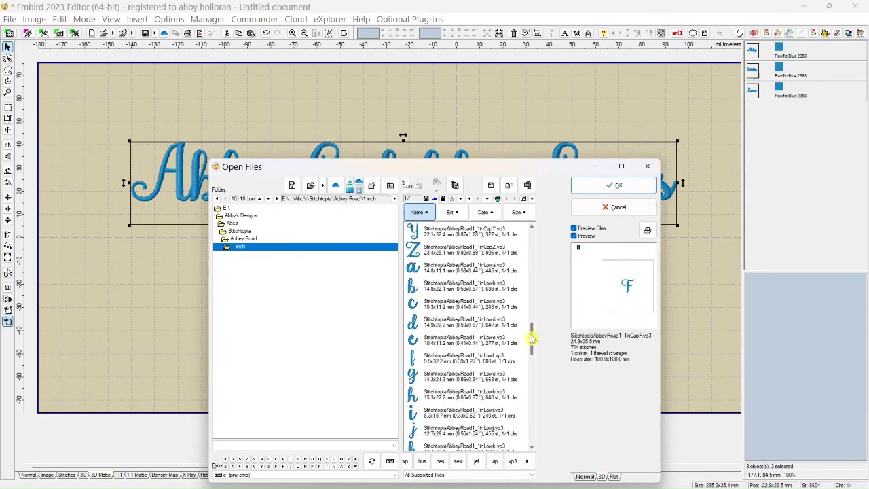
pyautogui.click(443, 341)
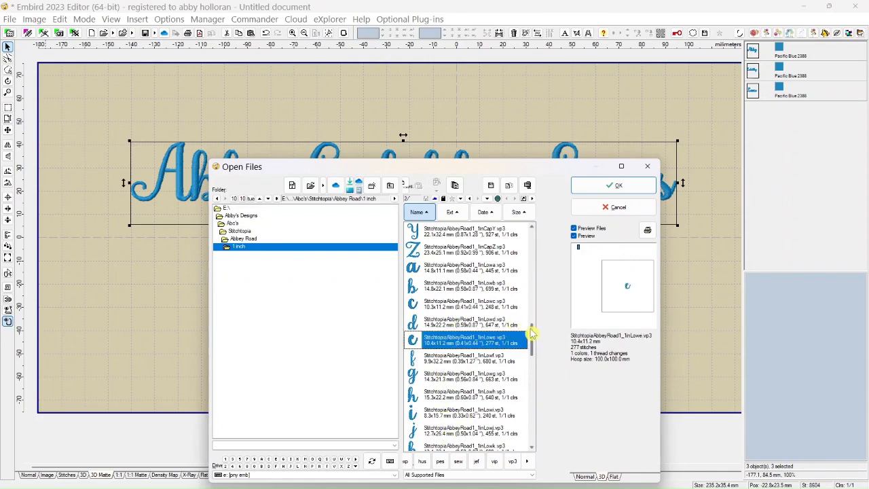
pyautogui.moveTo(533, 333); pyautogui.dragTo(531, 349)
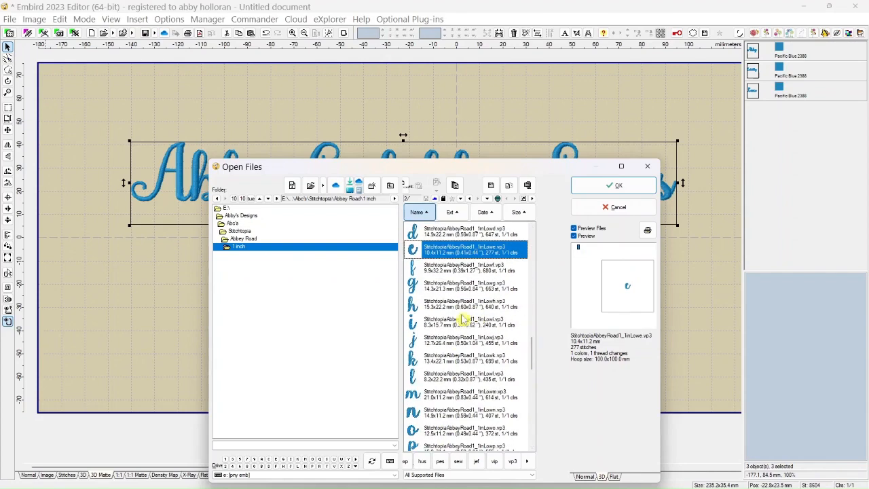
pyautogui.click(442, 378)
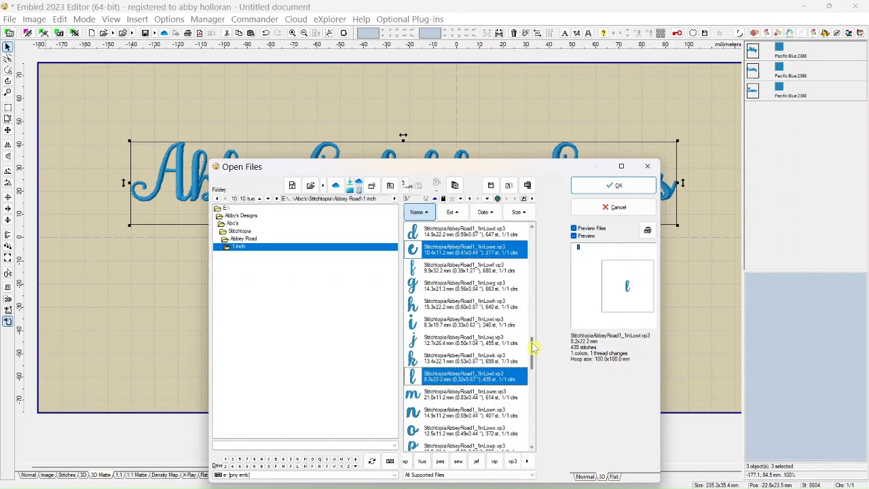
pyautogui.moveTo(533, 348); pyautogui.dragTo(533, 360)
pyautogui.keyDown('ctrl'); pyautogui.click(449, 344); pyautogui.keyUp('ctrl')
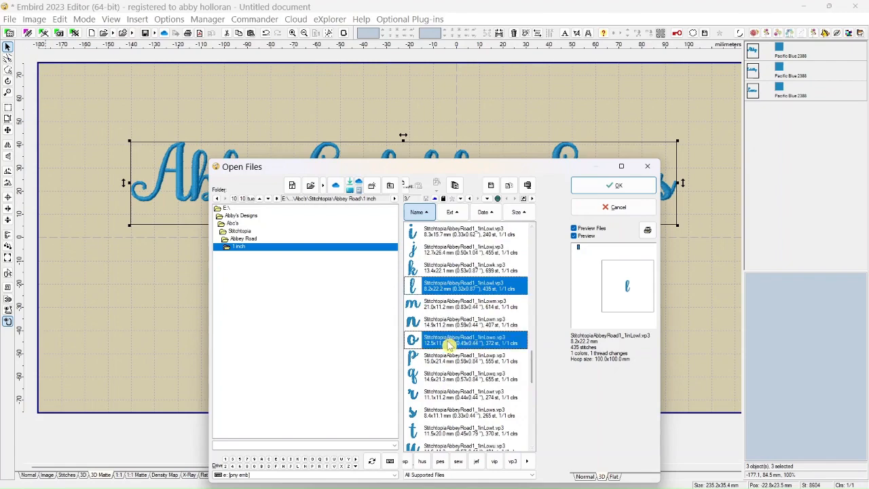
pyautogui.keyDown('ctrl'); pyautogui.click(438, 447); pyautogui.keyUp('ctrl')
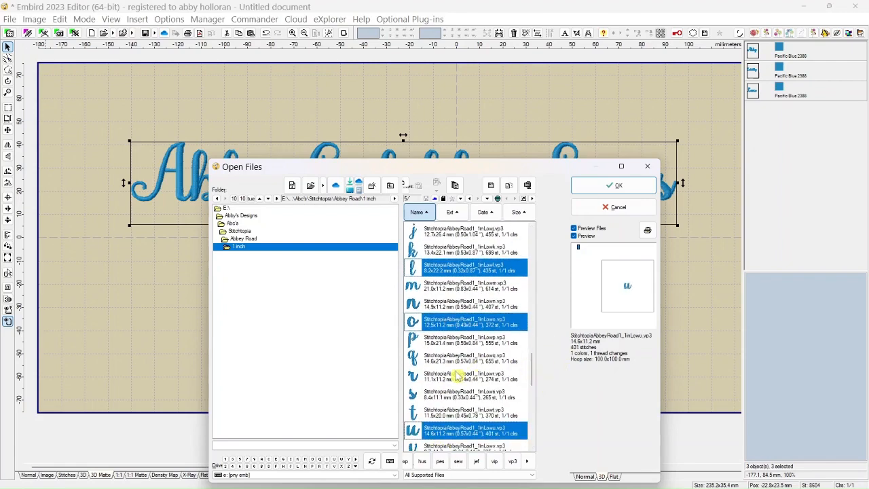
pyautogui.keyDown('ctrl'); pyautogui.click(456, 377); pyautogui.keyUp('ctrl')
pyautogui.keyDown('ctrl'); pyautogui.click(449, 397); pyautogui.keyUp('ctrl')
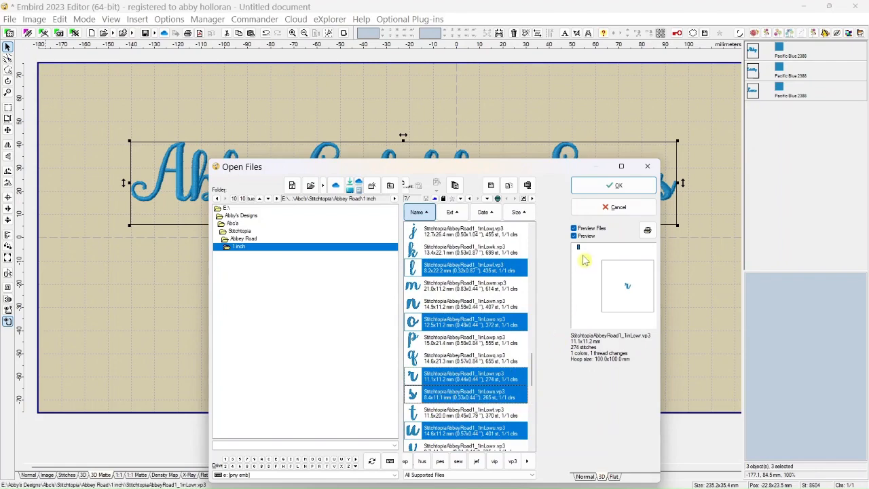
pyautogui.click(607, 188)
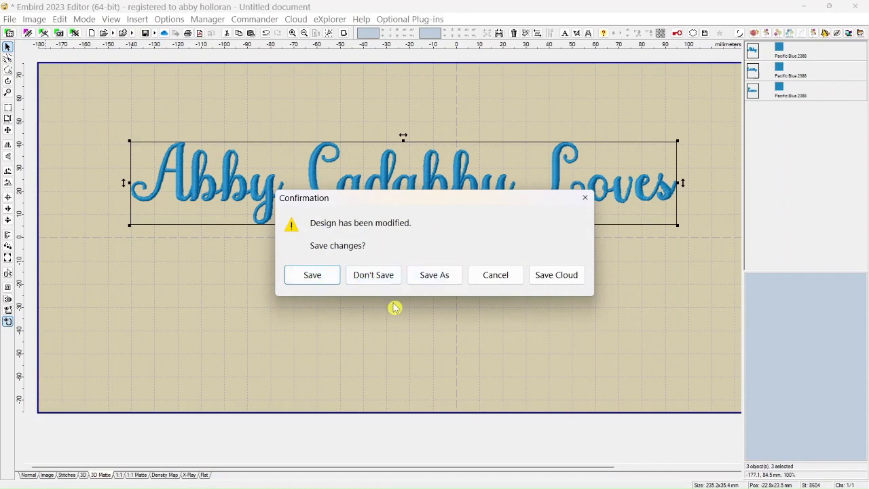
pyautogui.click(496, 275)
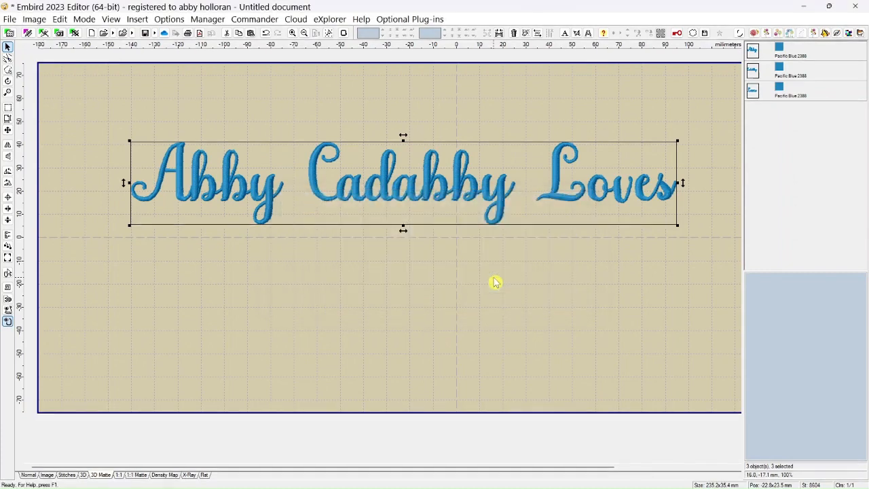
# - Merge the 1 inch Abbey Road letter files capital F and lowercase e, l, o, r, s and w into the current design
pyautogui.click(11, 20)
pyautogui.click(23, 89)
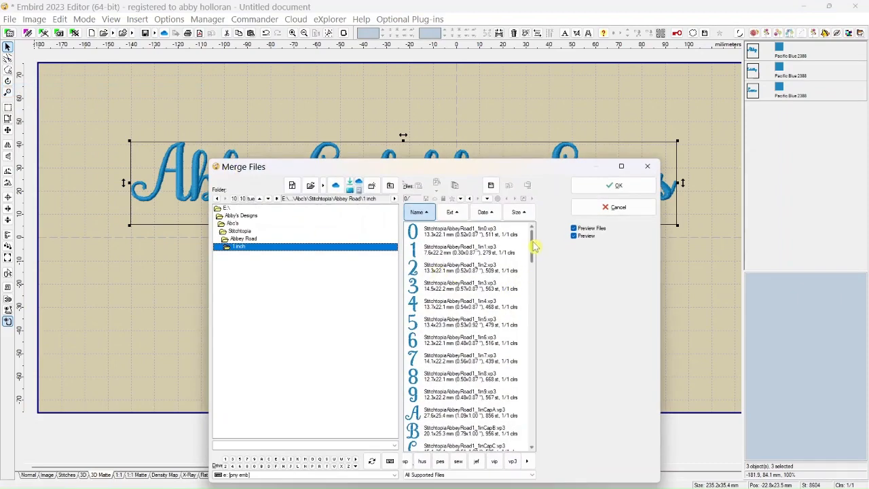
pyautogui.moveTo(534, 246); pyautogui.dragTo(533, 347)
pyautogui.click(440, 323)
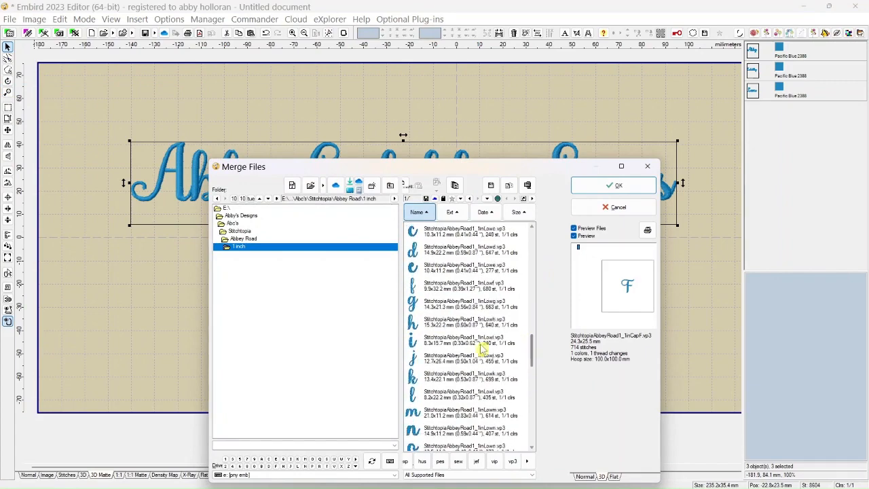
pyautogui.click(438, 397)
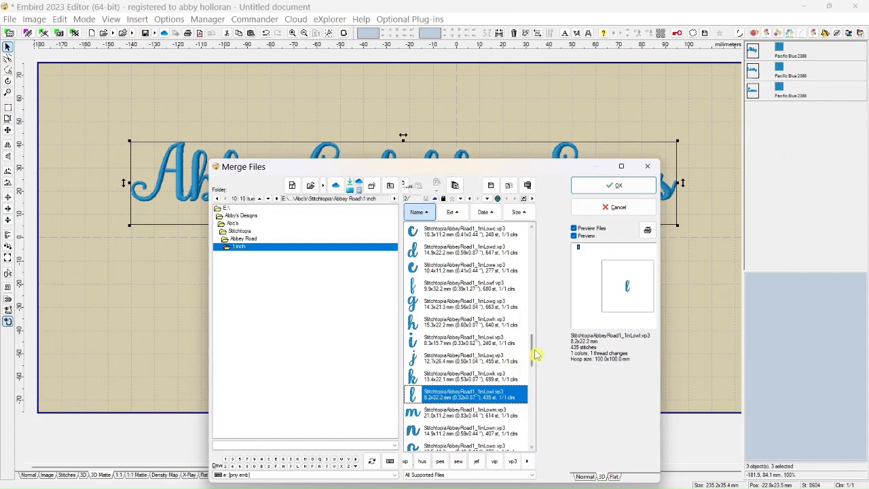
pyautogui.moveTo(534, 346); pyautogui.dragTo(533, 381)
pyautogui.keyDown('ctrl'); pyautogui.click(478, 377); pyautogui.keyUp('ctrl')
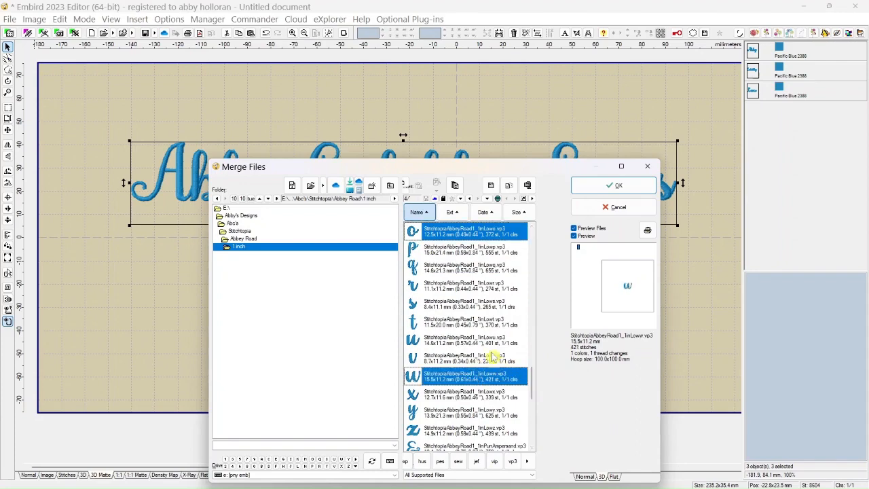
pyautogui.keyDown('ctrl'); pyautogui.click(454, 286); pyautogui.keyUp('ctrl')
pyautogui.keyDown('ctrl'); pyautogui.click(454, 305); pyautogui.keyUp('ctrl')
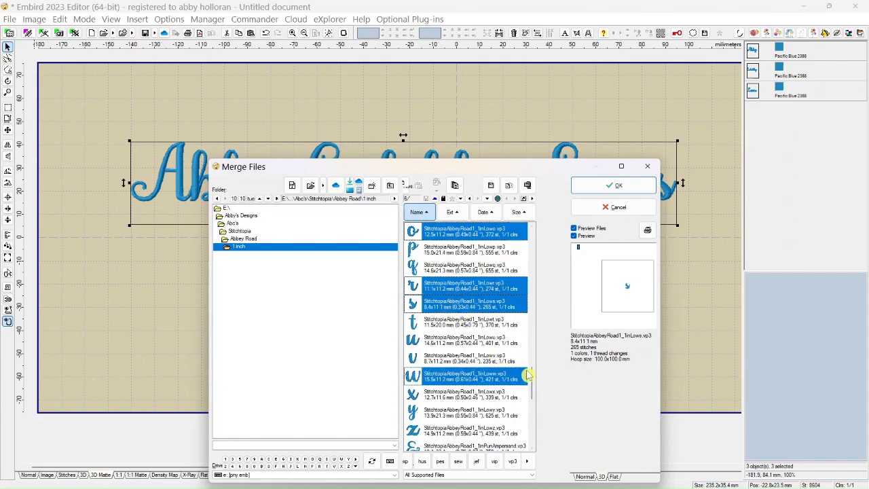
pyautogui.moveTo(533, 385); pyautogui.dragTo(536, 360)
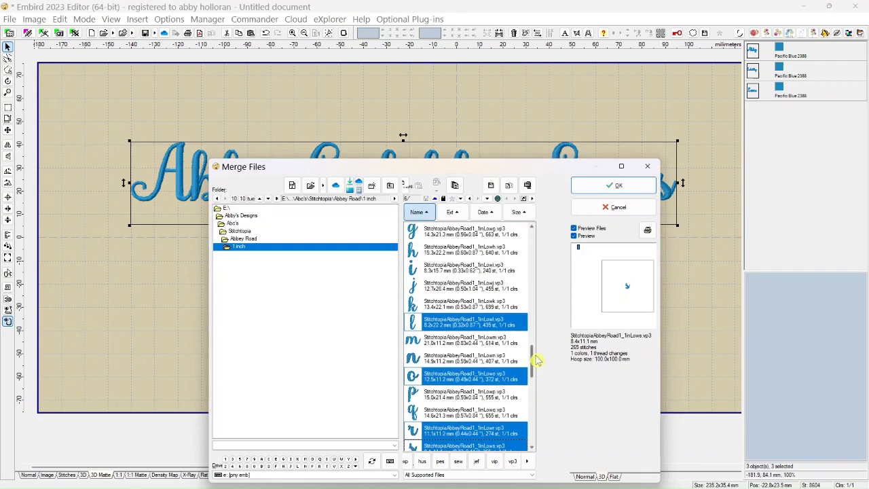
pyautogui.scroll(3, 536, 374)
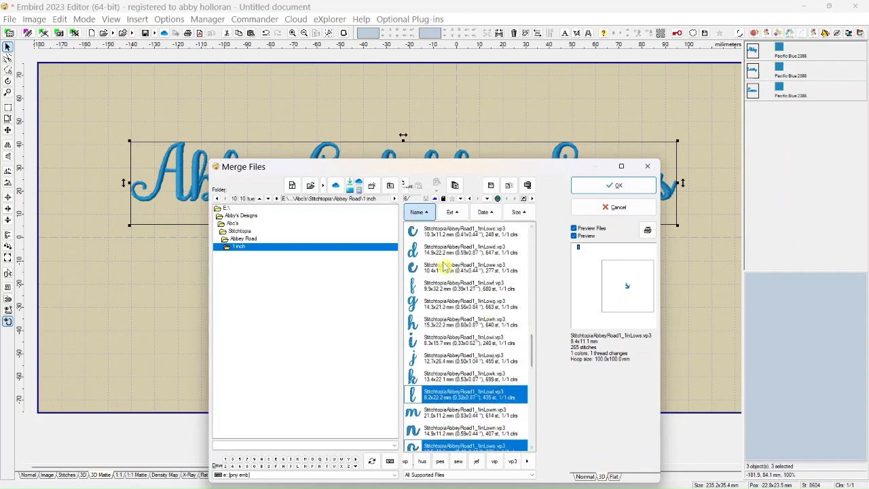
pyautogui.keyDown('ctrl'); pyautogui.click(445, 267); pyautogui.keyUp('ctrl')
pyautogui.click(583, 184)
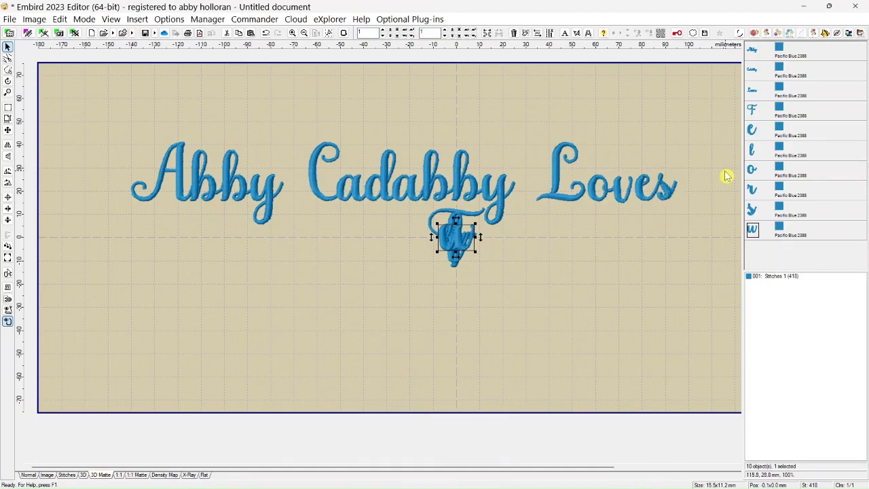
# - Start the word "Flowers" below the three words, placing F around X -77, Y -17 mm with l and o joined after it
pyautogui.click(753, 116)
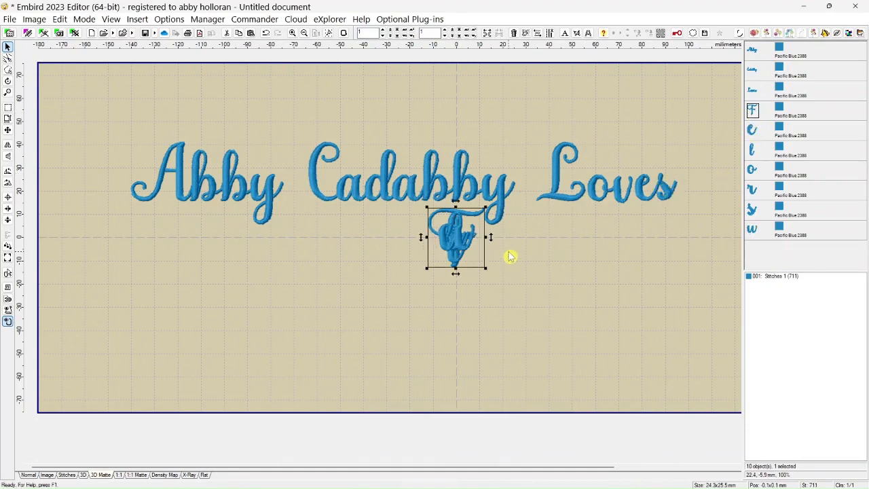
pyautogui.moveTo(452, 240); pyautogui.dragTo(290, 277)
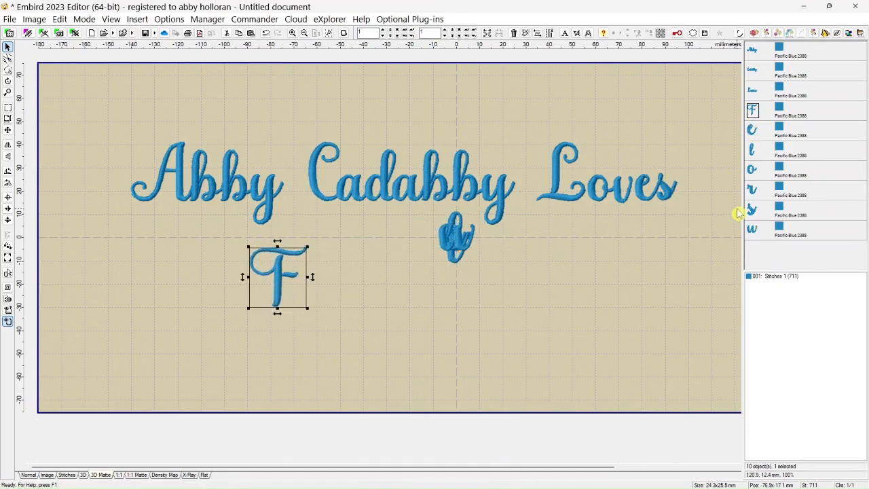
pyautogui.click(754, 149)
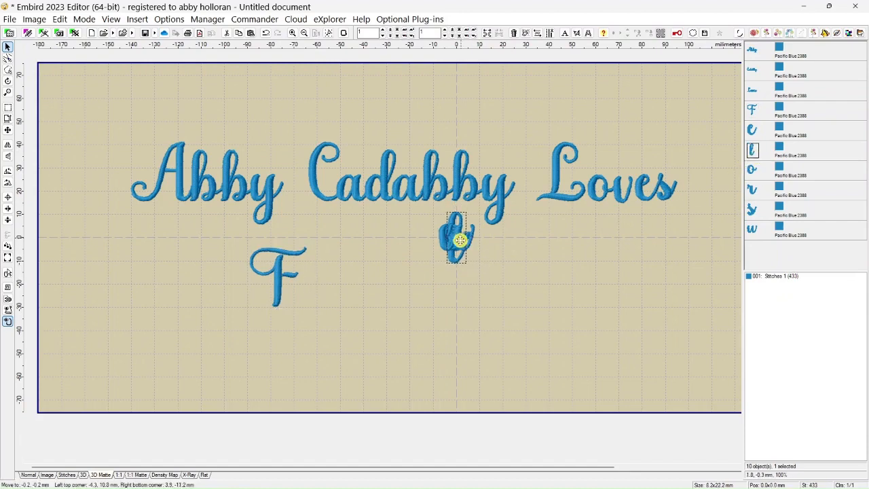
pyautogui.moveTo(452, 239); pyautogui.dragTo(315, 284)
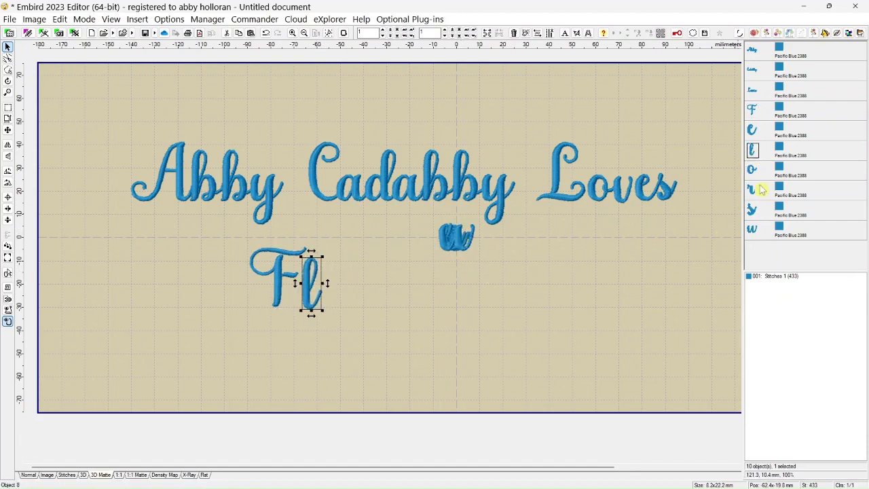
pyautogui.click(753, 170)
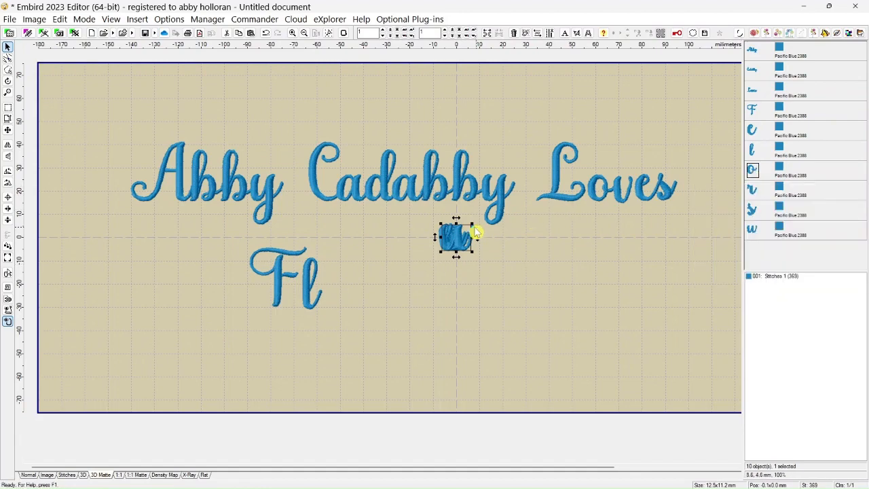
pyautogui.moveTo(459, 237); pyautogui.dragTo(334, 293)
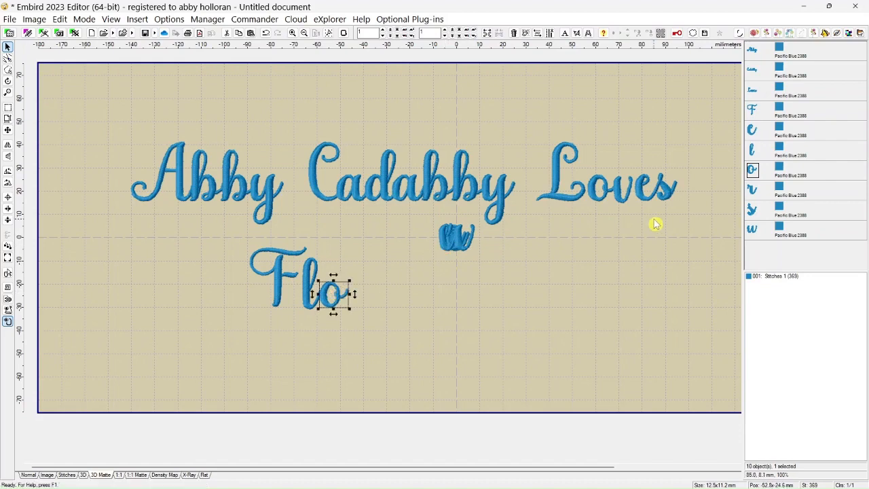
# - Complete "Flowers" by placing w, e, r and s after the o, with each letter touching the previous one along the baseline
pyautogui.click(752, 231)
pyautogui.moveTo(475, 229); pyautogui.dragTo(363, 294)
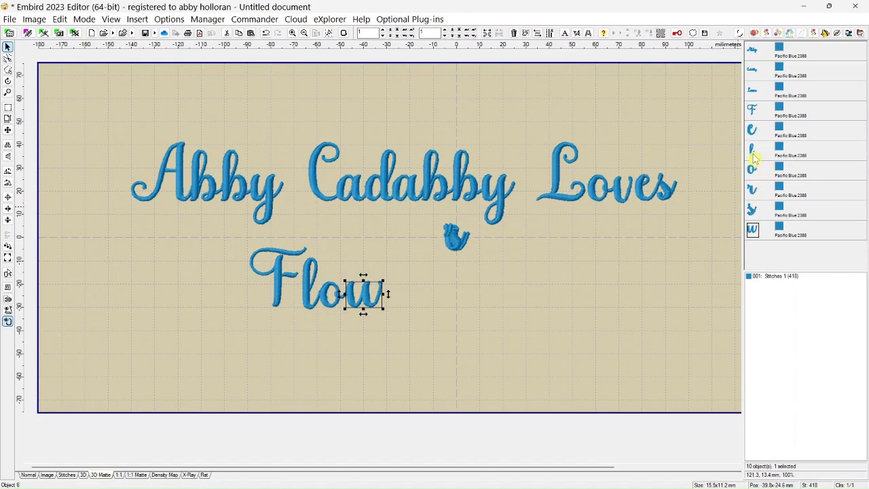
pyautogui.click(753, 133)
pyautogui.moveTo(452, 237); pyautogui.dragTo(399, 296)
pyautogui.click(399, 293)
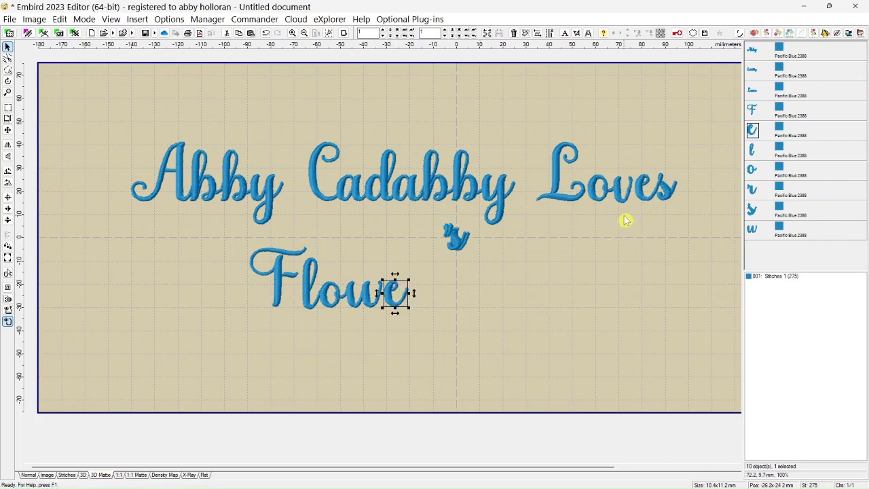
pyautogui.click(753, 194)
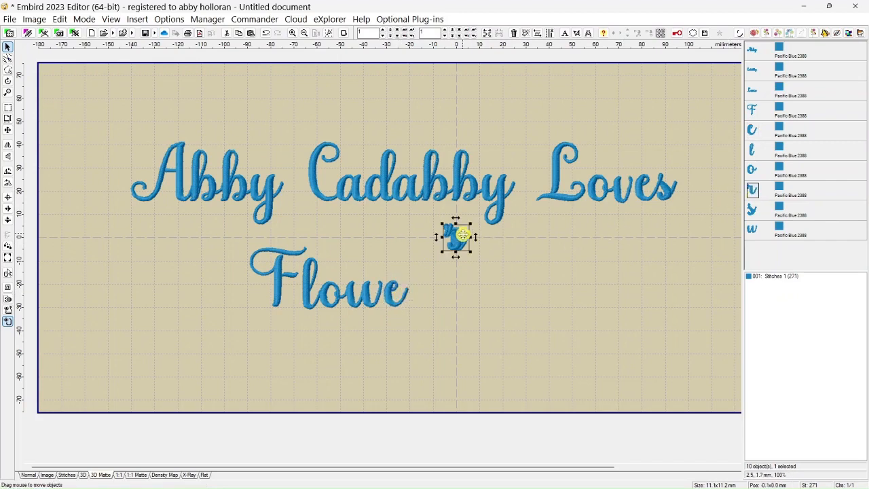
pyautogui.moveTo(456, 237); pyautogui.dragTo(420, 292)
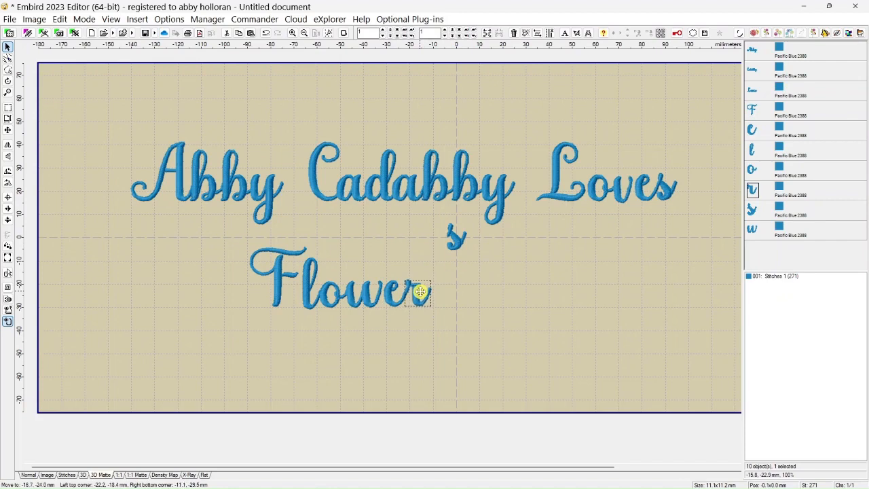
pyautogui.click(752, 210)
pyautogui.moveTo(455, 238); pyautogui.dragTo(440, 292)
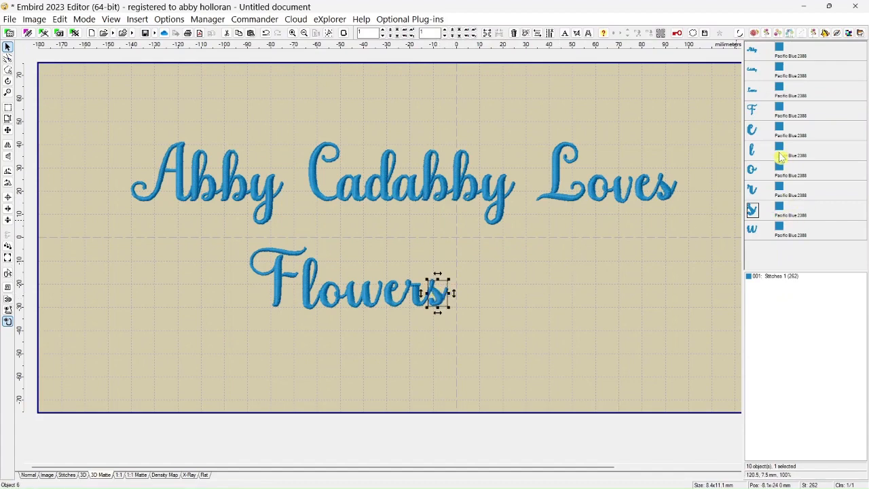
# - Reorder the object list to match the spelling of "Flowers" by inserting l, o and w before the e
pyautogui.moveTo(754, 158); pyautogui.dragTo(755, 139)
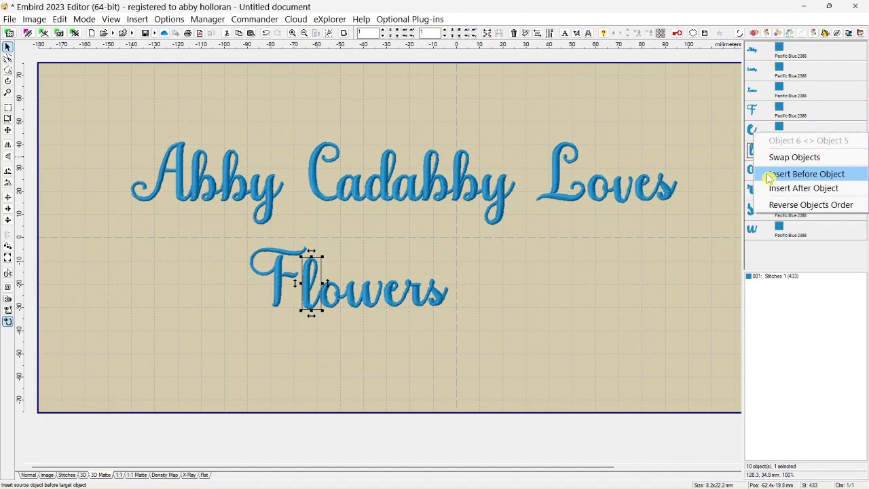
pyautogui.click(769, 175)
pyautogui.click(755, 177)
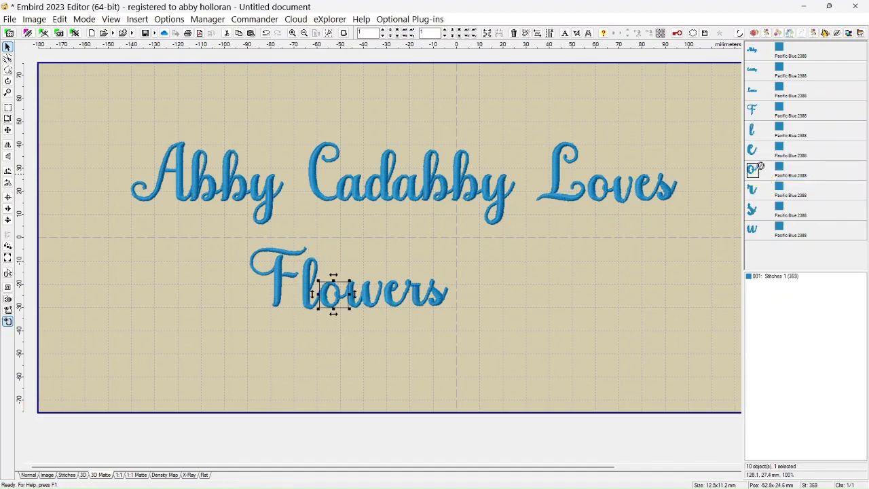
pyautogui.moveTo(760, 166); pyautogui.dragTo(755, 152)
pyautogui.click(771, 189)
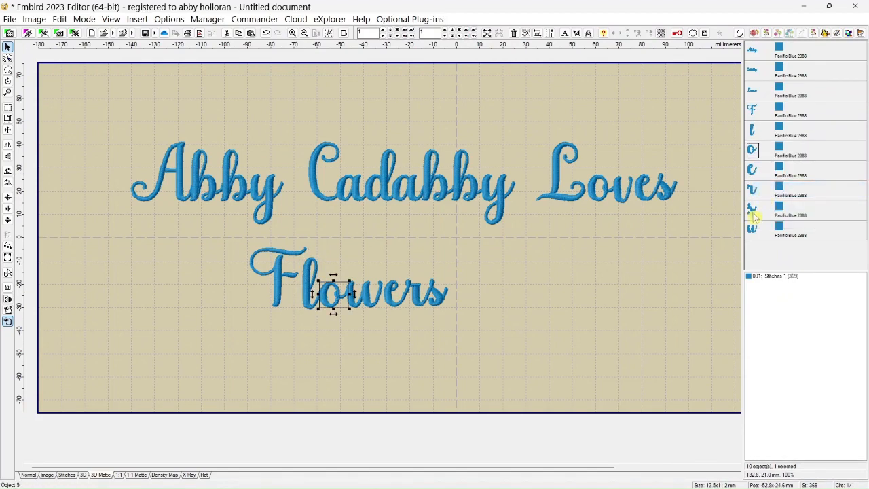
pyautogui.click(753, 231)
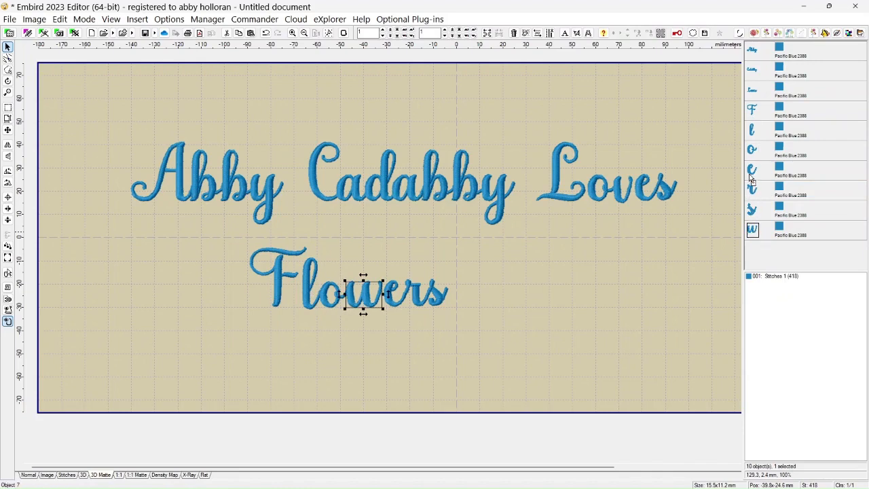
pyautogui.moveTo(752, 173); pyautogui.dragTo(753, 173)
pyautogui.click(767, 208)
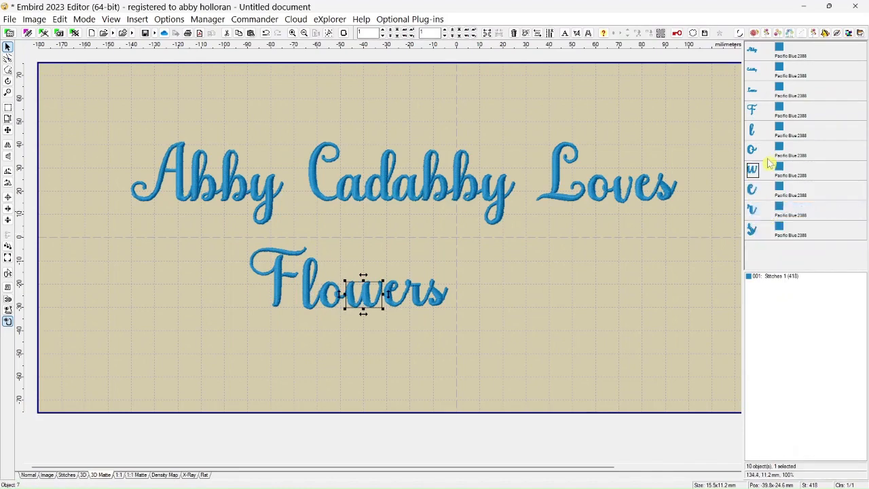
# - Join the seven letters of "Flowers", from F to s, into one object
pyautogui.click(753, 115)
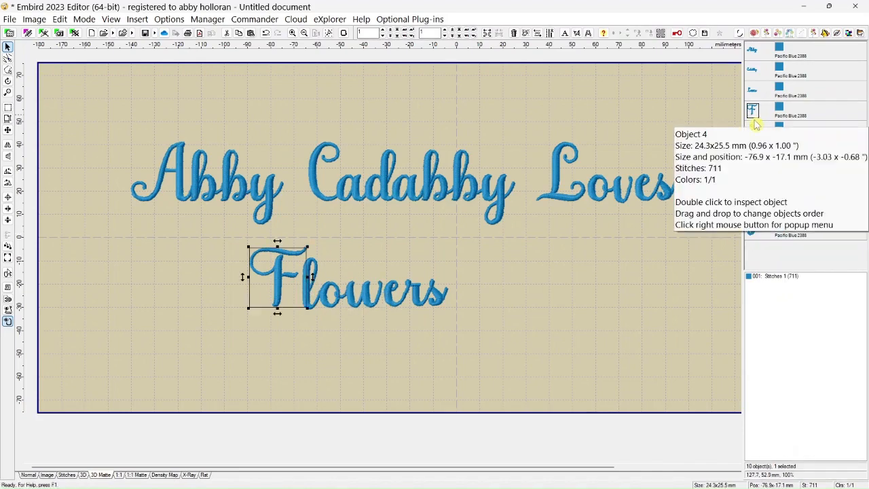
pyautogui.keyDown('shift'); pyautogui.click(754, 233); pyautogui.keyUp('shift')
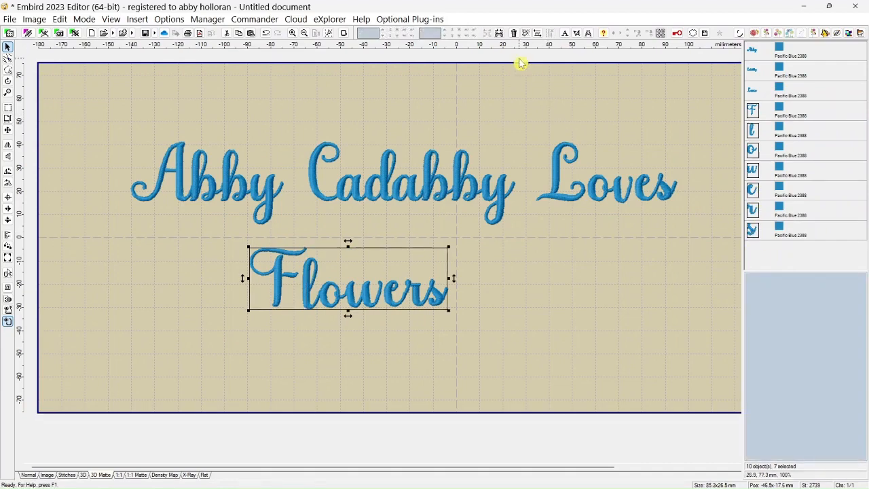
pyautogui.click(500, 33)
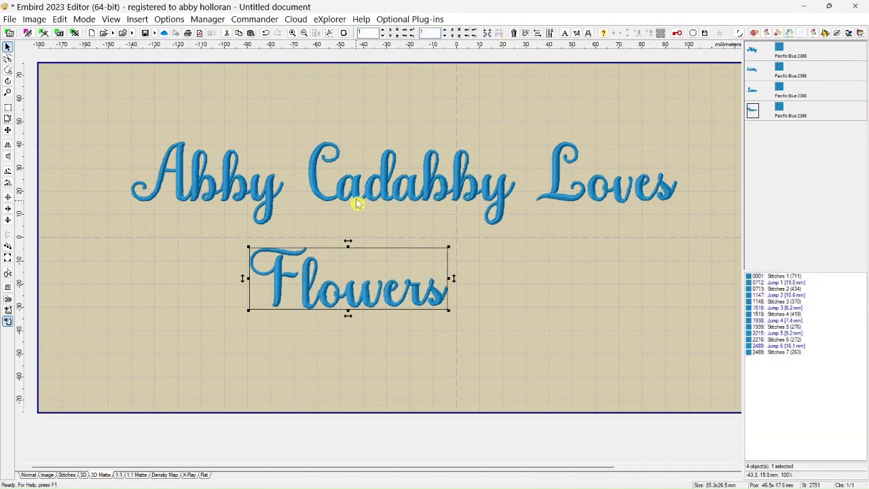
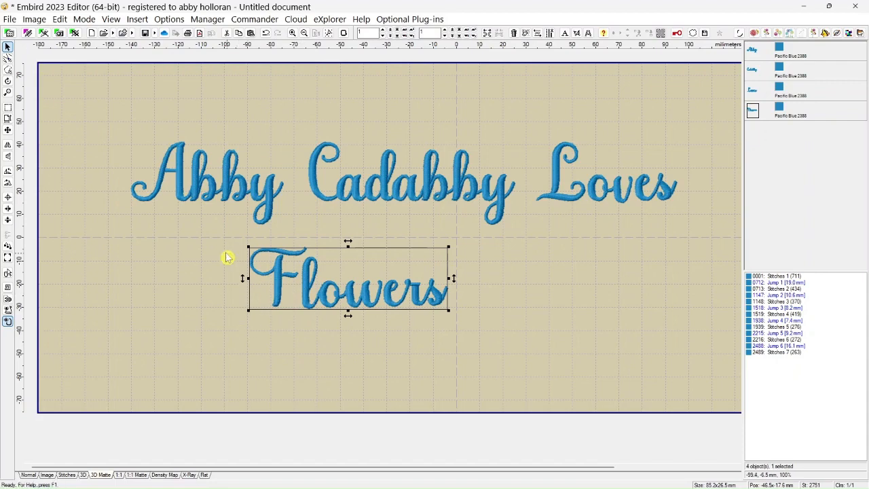
# - Move "Abby" up to the hoop's upper edge, around Y 55 mm, and center it horizontally in the hoop
pyautogui.click(210, 189)
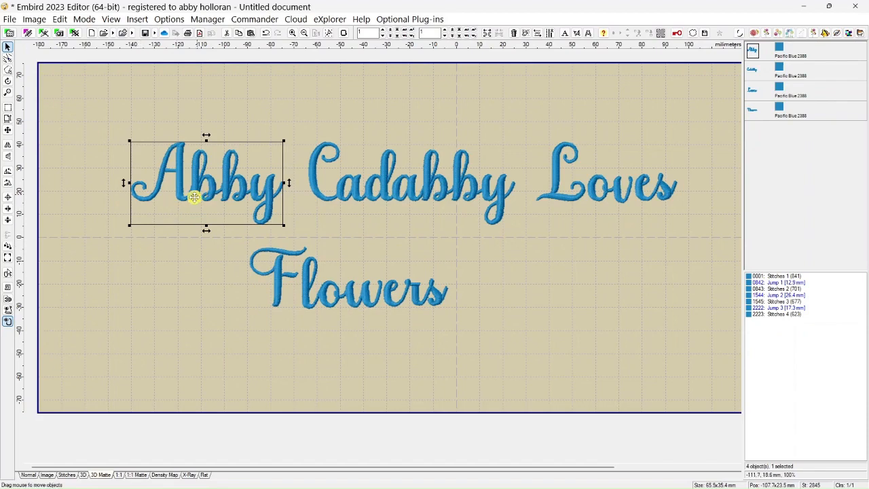
pyautogui.moveTo(194, 195); pyautogui.dragTo(206, 118)
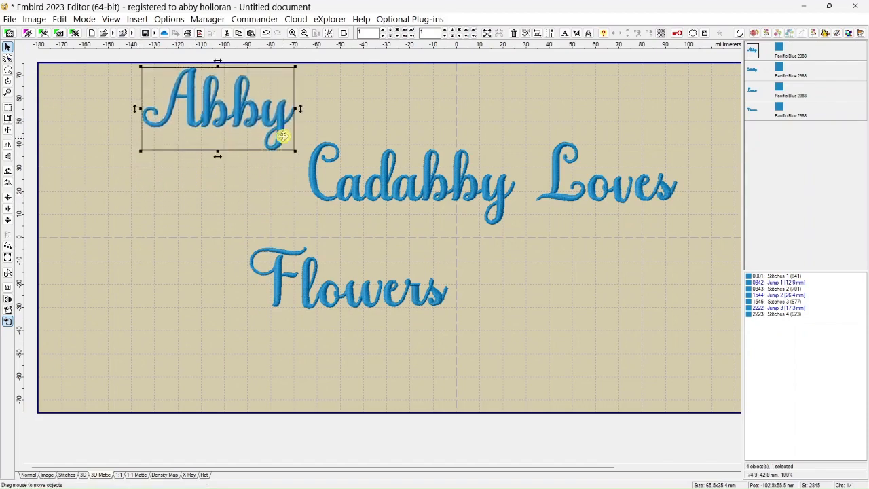
pyautogui.click(8, 212)
# - Move "Cadabby" down to the hoop's lower edge, around Y -57 mm, and center it horizontally in the hoop
pyautogui.click(438, 193)
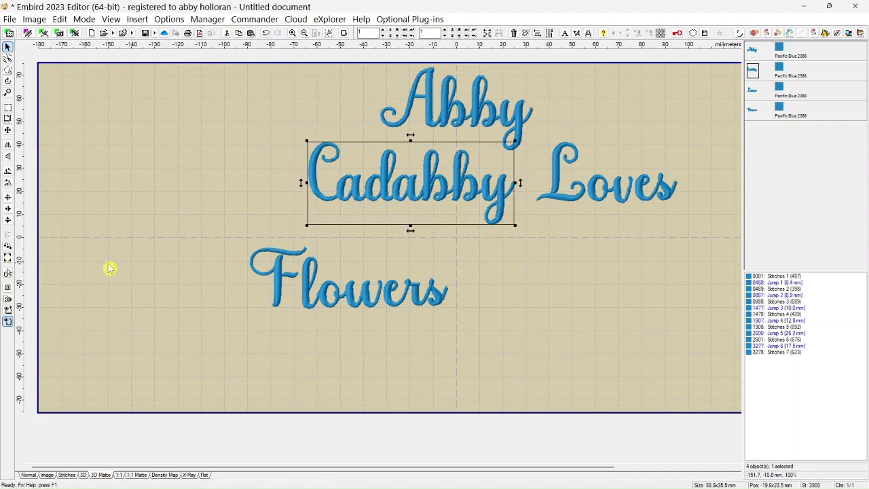
pyautogui.scroll(-2, 111, 256)
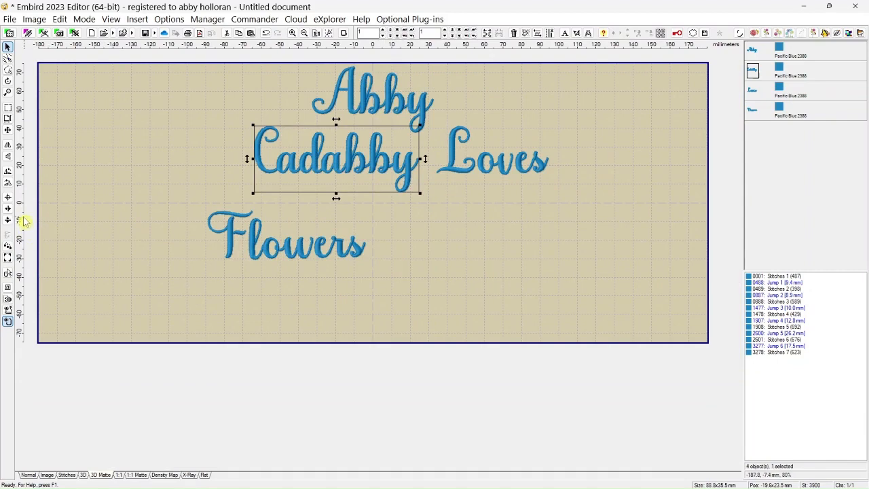
pyautogui.moveTo(320, 169); pyautogui.dragTo(245, 325)
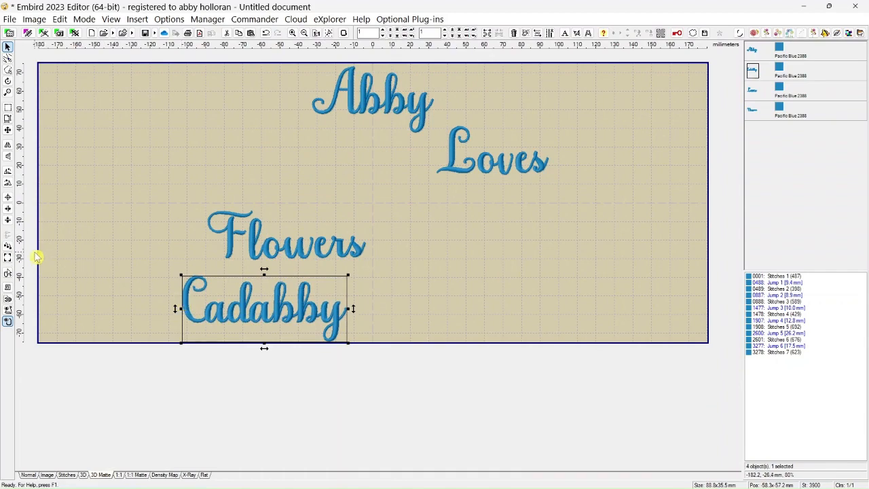
pyautogui.click(8, 209)
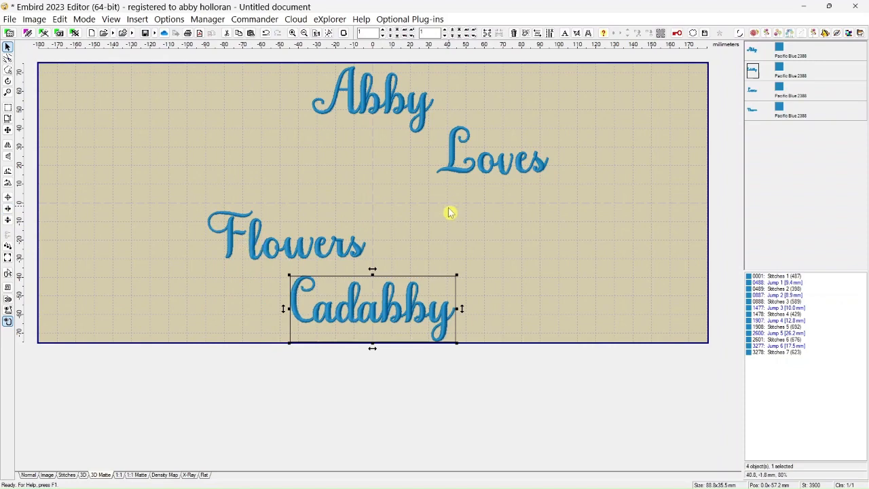
# - Rotate "Flowers" 90° counterclockwise and place it left of the hoop center, around X -58, Y 4 mm
pyautogui.click(266, 248)
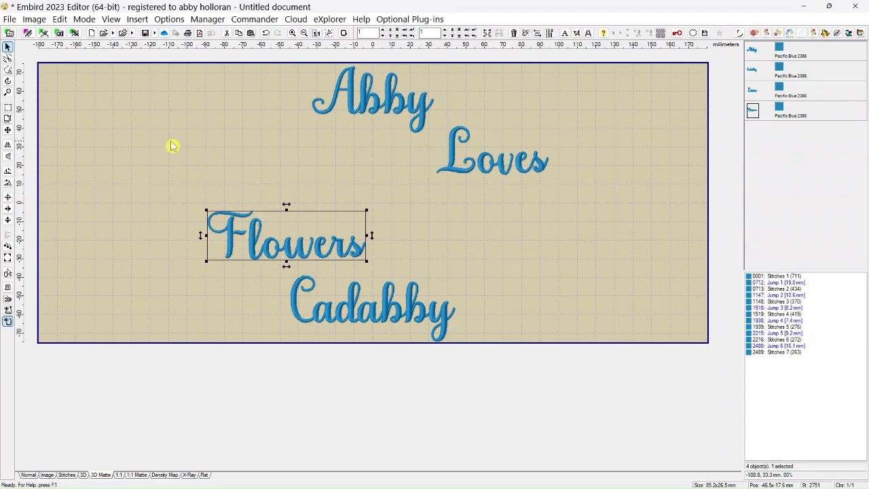
pyautogui.click(9, 175)
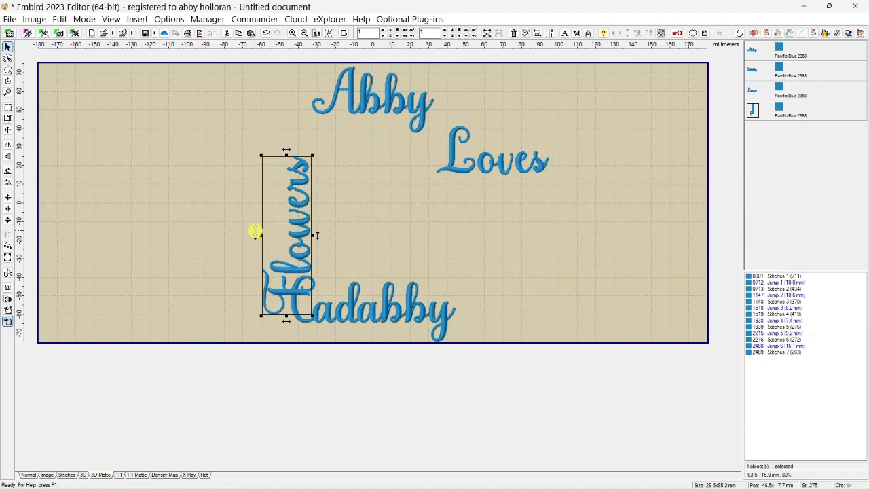
pyautogui.moveTo(294, 236); pyautogui.dragTo(272, 197)
# - Rotate "Loves" 90° clockwise and place it right of the hoop center, opposite "Flowers"
pyautogui.click(477, 164)
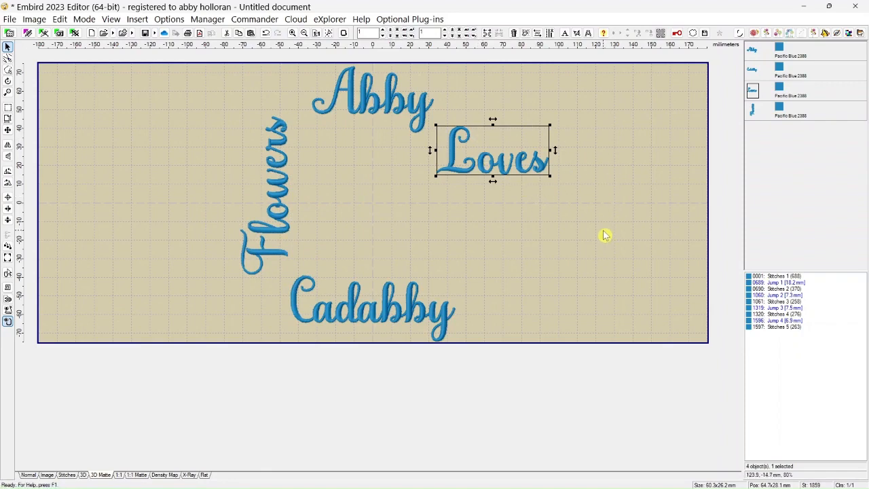
pyautogui.click(8, 184)
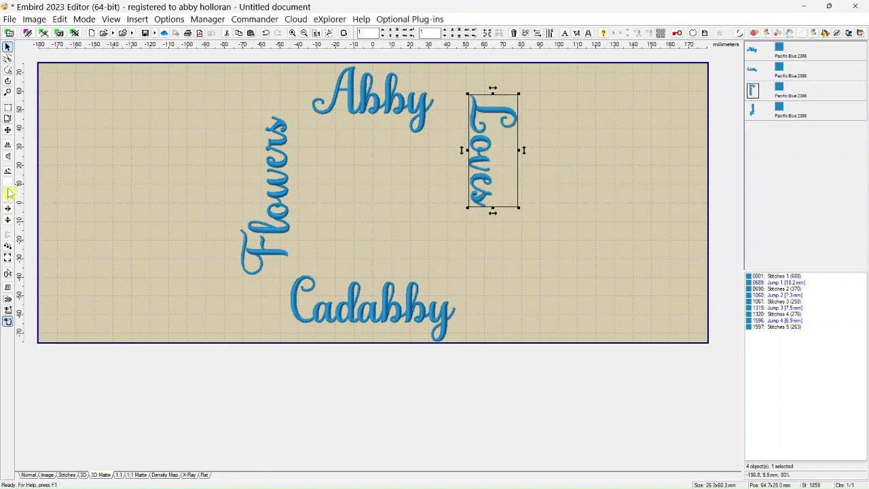
pyautogui.moveTo(482, 150); pyautogui.dragTo(490, 198)
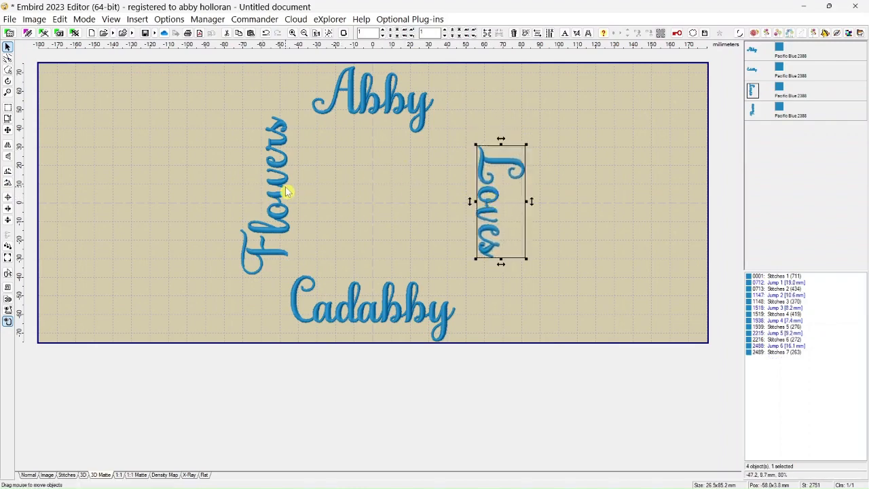
# - Shift "Flowers" out to about X -64 mm and "Loves" to about X 71 mm, and center each vertically in the hoop
pyautogui.moveTo(286, 193); pyautogui.dragTo(275, 194)
pyautogui.click(486, 213)
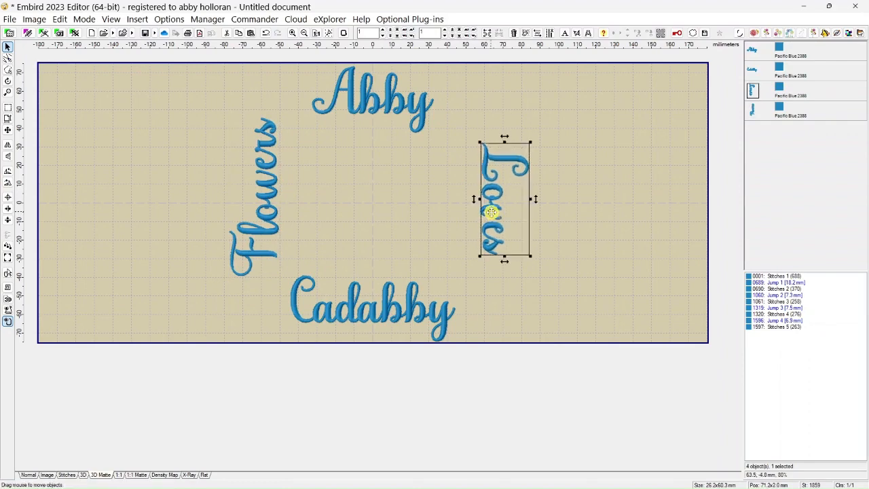
pyautogui.click(270, 194)
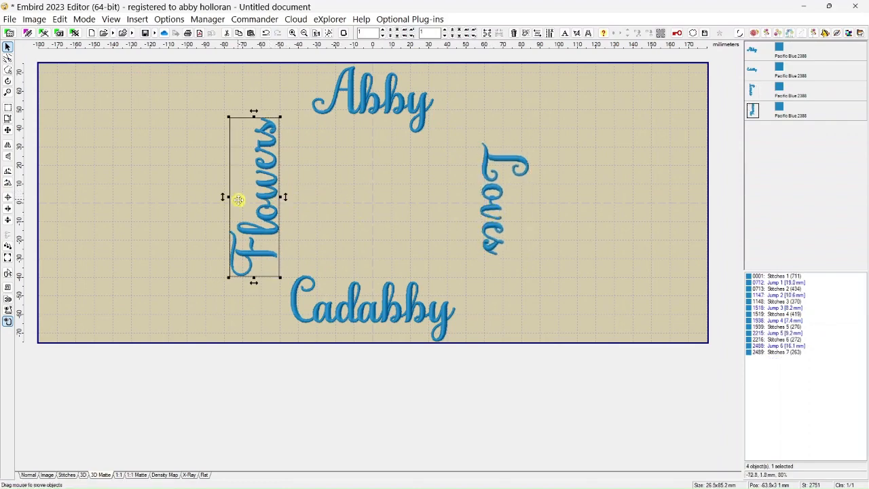
pyautogui.click(8, 225)
pyautogui.click(486, 218)
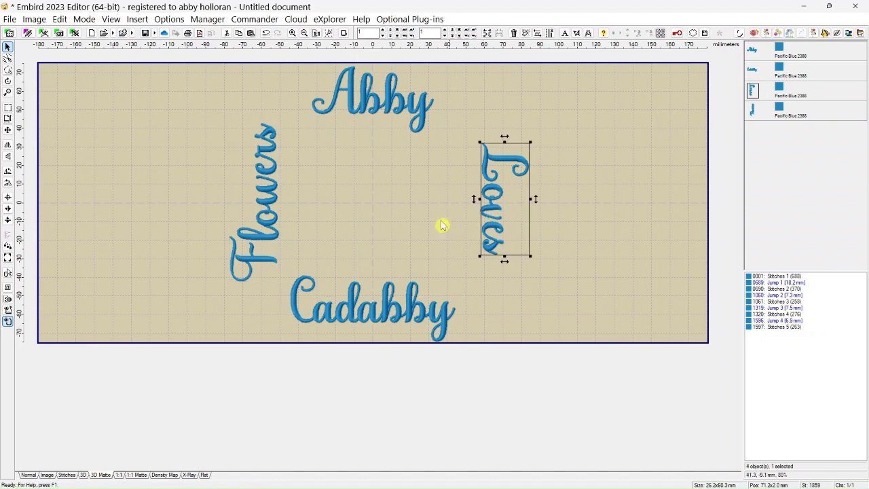
pyautogui.click(8, 221)
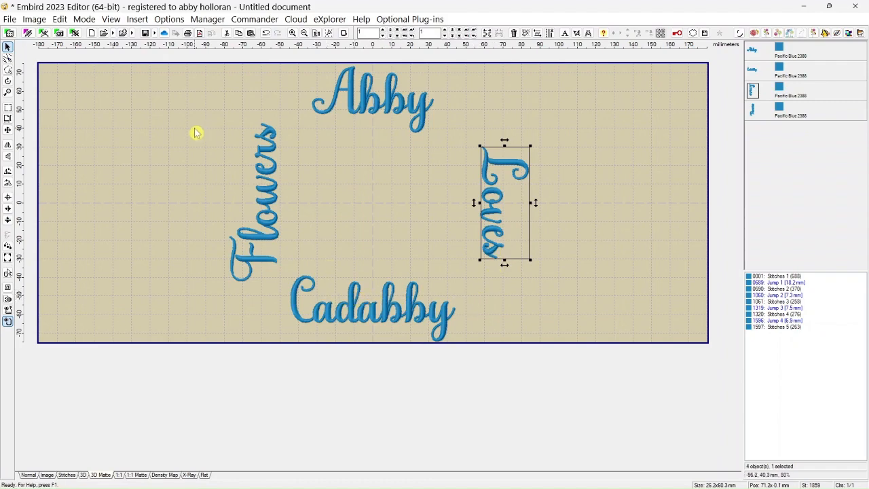
# - Start merging a design file and browse to the Borders folder inside the FLOWERS design folder
pyautogui.click(9, 19)
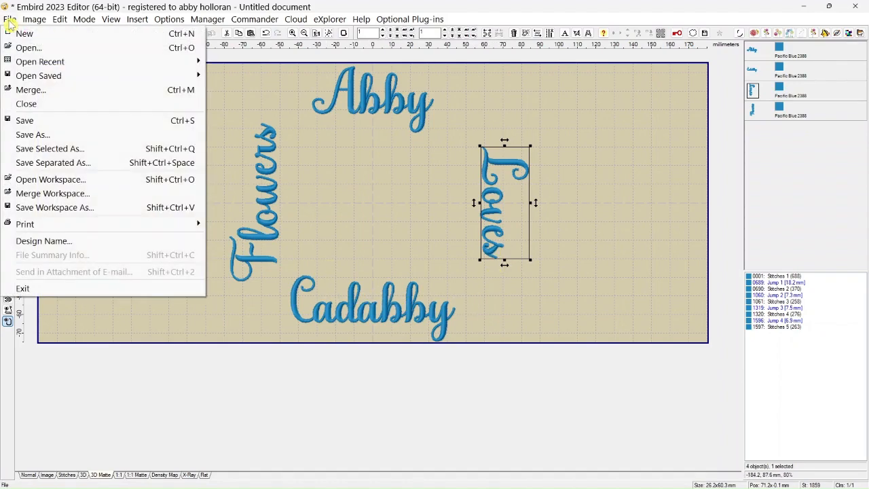
pyautogui.click(27, 90)
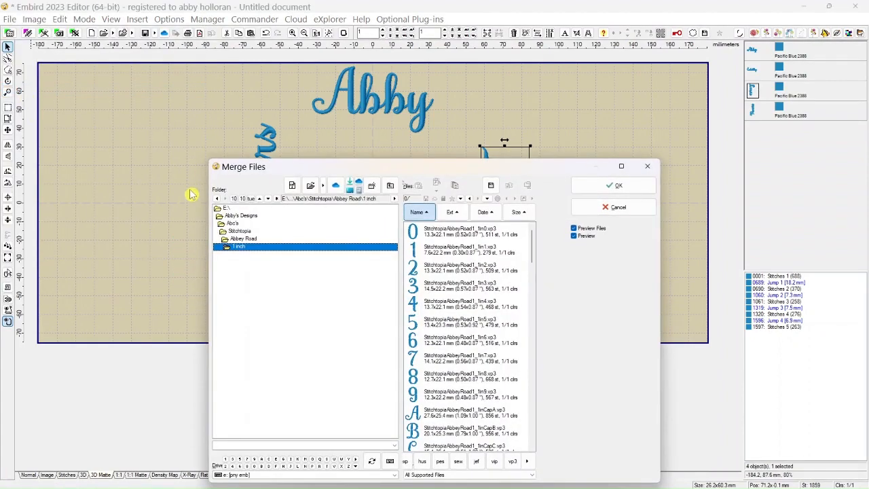
pyautogui.click(250, 217)
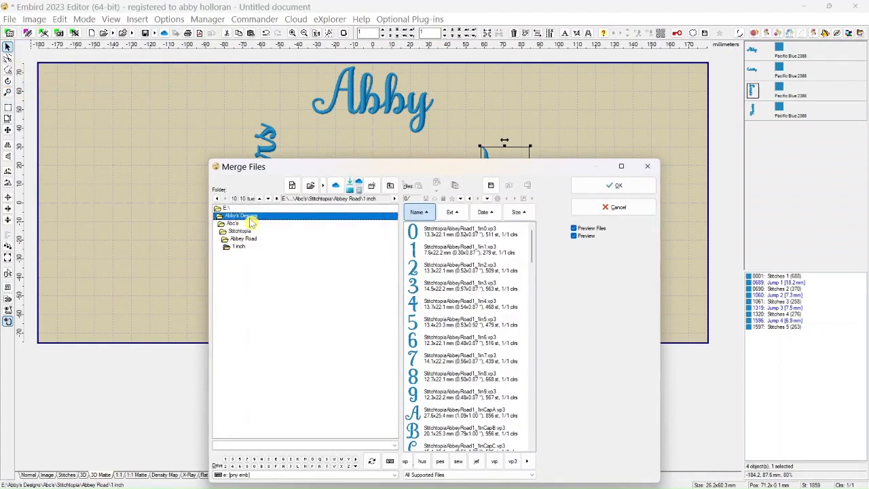
pyautogui.moveTo(394, 219); pyautogui.dragTo(392, 304)
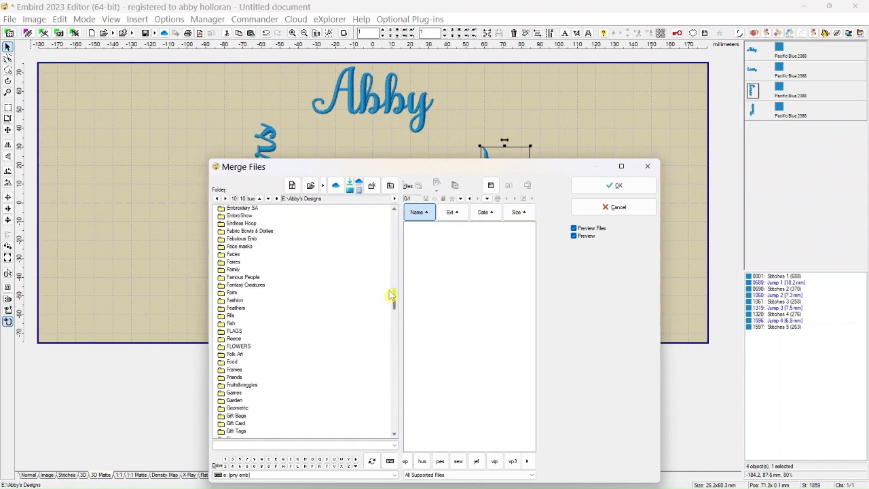
pyautogui.doubleClick(252, 347)
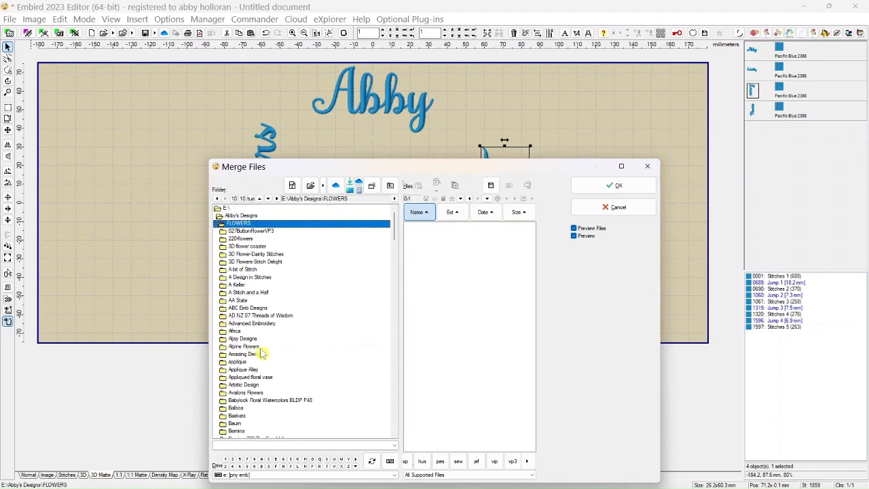
pyautogui.moveTo(395, 229); pyautogui.dragTo(393, 263)
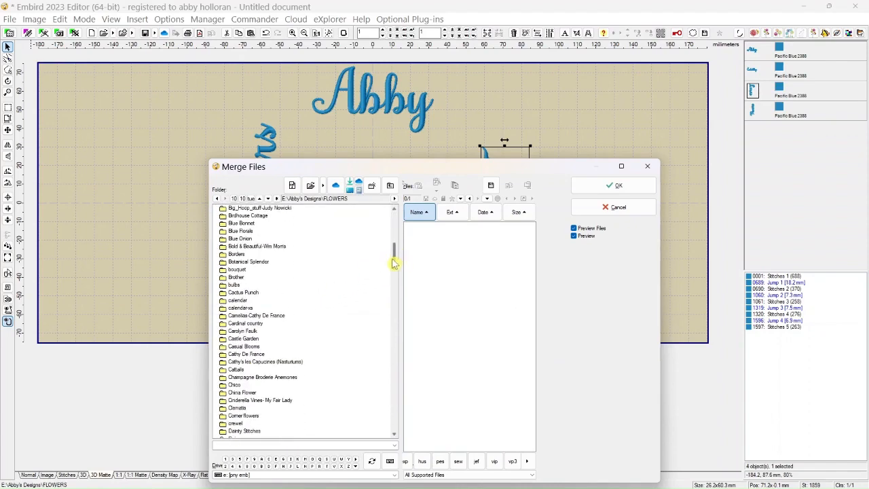
pyautogui.doubleClick(238, 256)
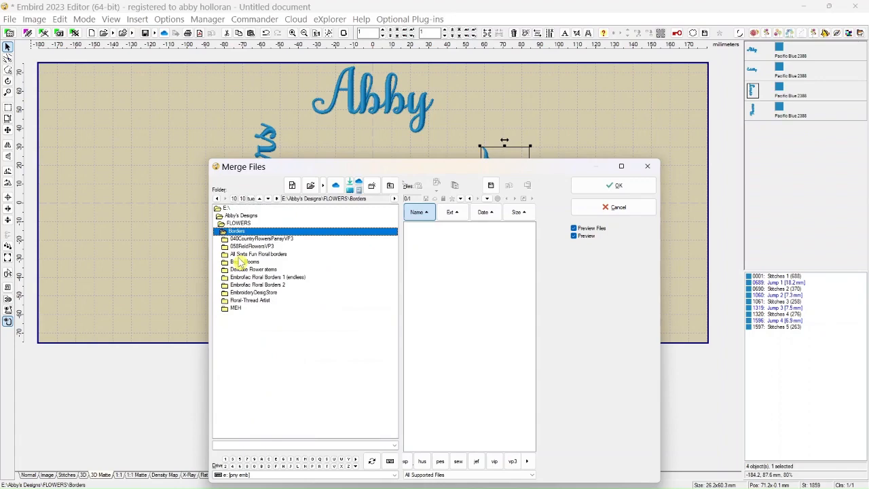
# - Merge Pocket Design.vp3 from the bouquet_28x18 folder of EmbroideryDesigStore's bt368_bouquet abstraction_SET into the design
pyautogui.doubleClick(255, 294)
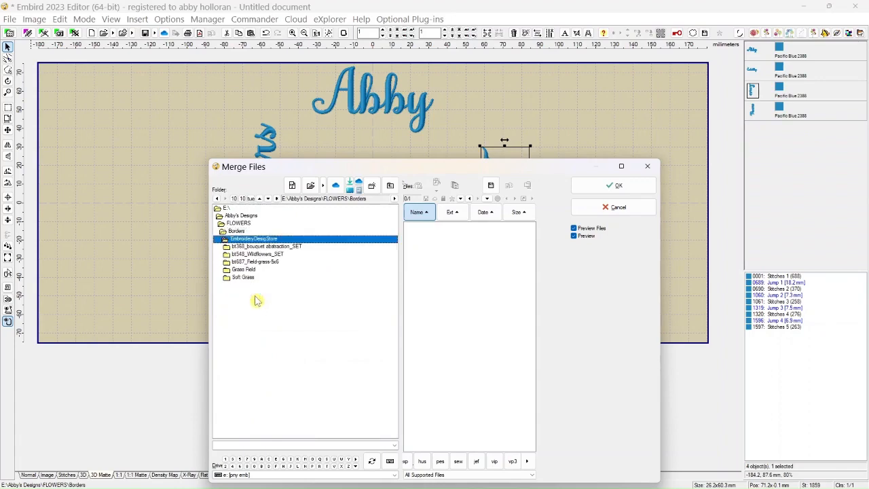
pyautogui.doubleClick(260, 248)
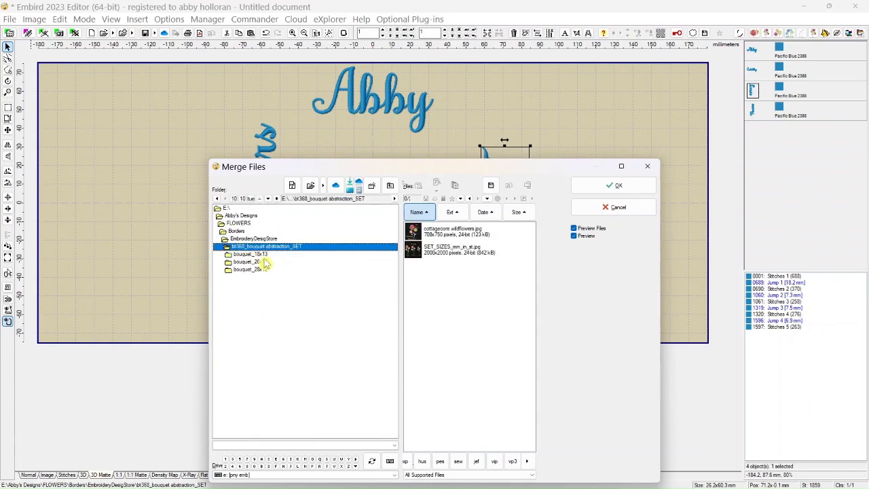
pyautogui.click(264, 272)
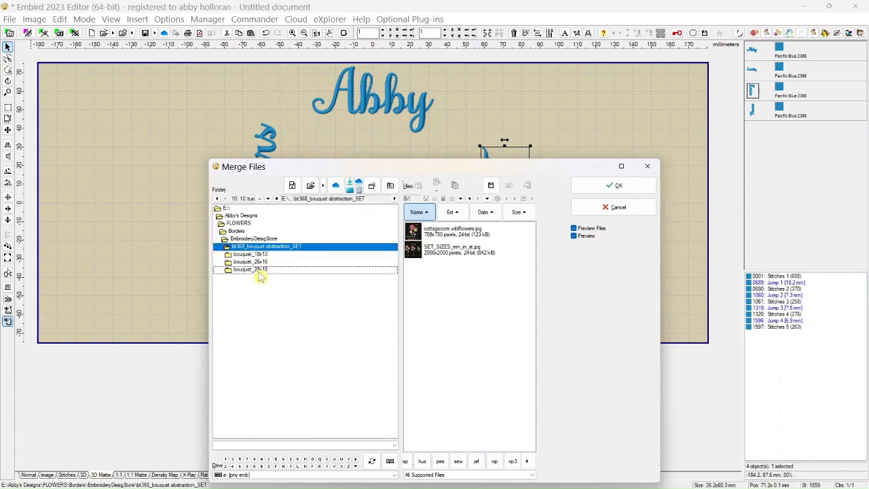
pyautogui.doubleClick(259, 271)
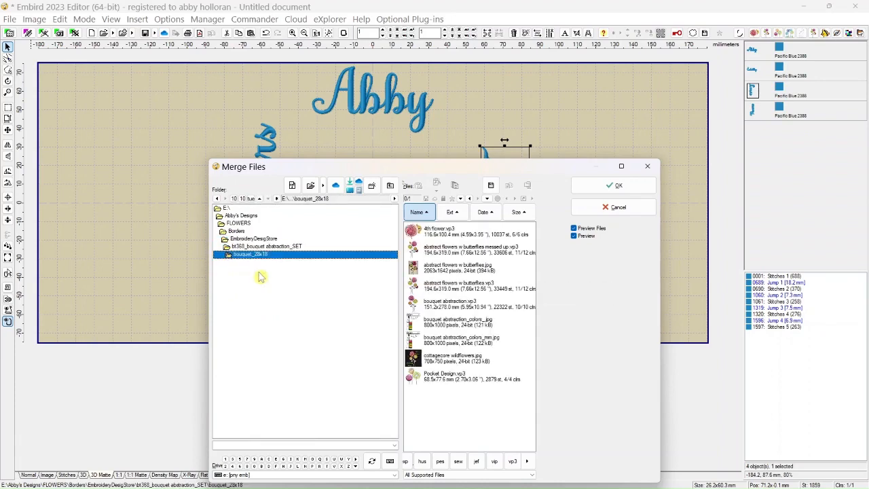
pyautogui.click(438, 377)
pyautogui.click(643, 188)
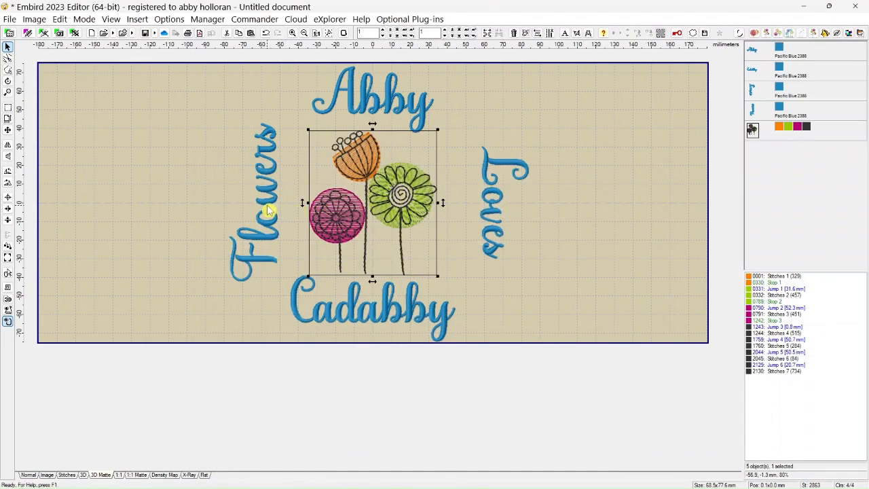
# - Nudge "Loves" left toward the flower design, to about X 64 mm
pyautogui.click(493, 216)
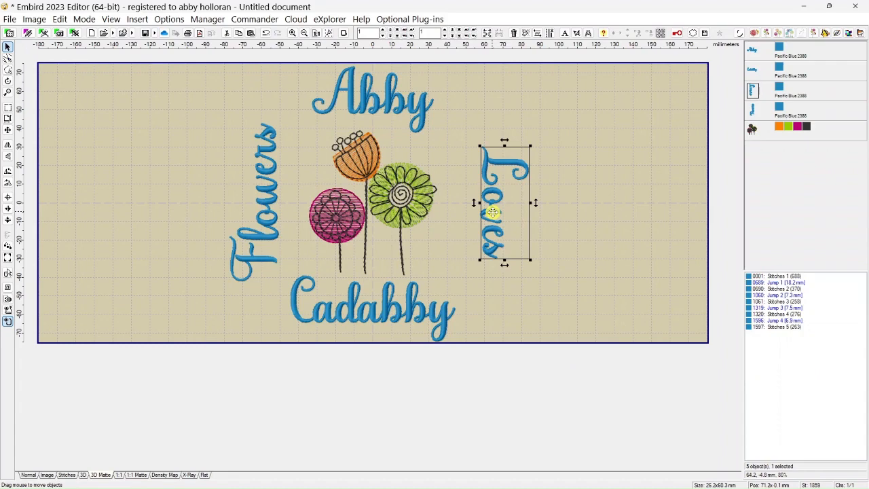
pyautogui.press('Left')
pyautogui.press('Left')
pyautogui.press('Left')
pyautogui.press('Left')
pyautogui.press('Left')
pyautogui.press('Left')
pyautogui.press('Left')
pyautogui.press('Left')
pyautogui.press('Left')
pyautogui.press('Left')
pyautogui.press('Left')
pyautogui.press('Left')
pyautogui.press('Left')
pyautogui.press('Left')
pyautogui.press('Left')
pyautogui.press('Left')
pyautogui.press('Left')
pyautogui.press('Left')
pyautogui.press('Left')
pyautogui.press('Left')
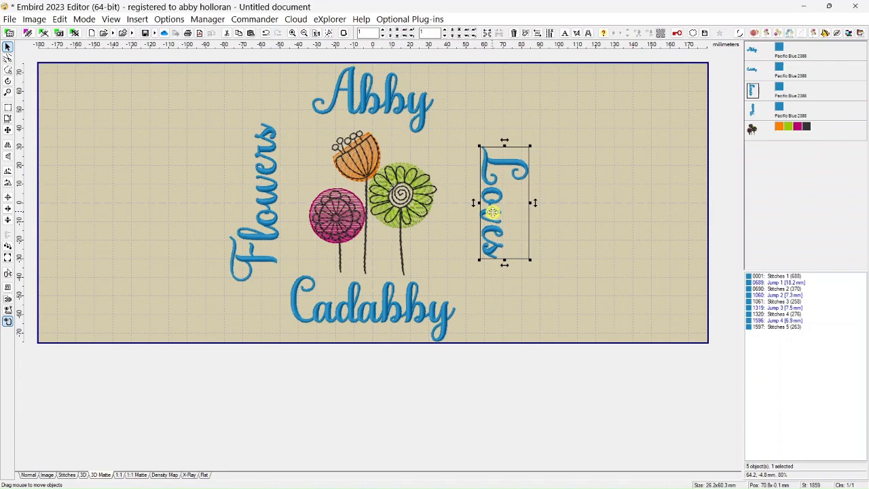
pyautogui.press('Left')
pyautogui.press('Left')
pyautogui.press('Left')
pyautogui.press('Left')
pyautogui.press('Left')
pyautogui.press('Left')
pyautogui.press('Left')
pyautogui.press('Left')
pyautogui.press('Left')
pyautogui.press('Left')
pyautogui.press('Left')
pyautogui.press('Left')
pyautogui.press('Left')
pyautogui.press('Left')
pyautogui.press('Left')
pyautogui.press('Left')
pyautogui.press('Left')
pyautogui.press('Left')
pyautogui.press('Left')
pyautogui.press('Left')
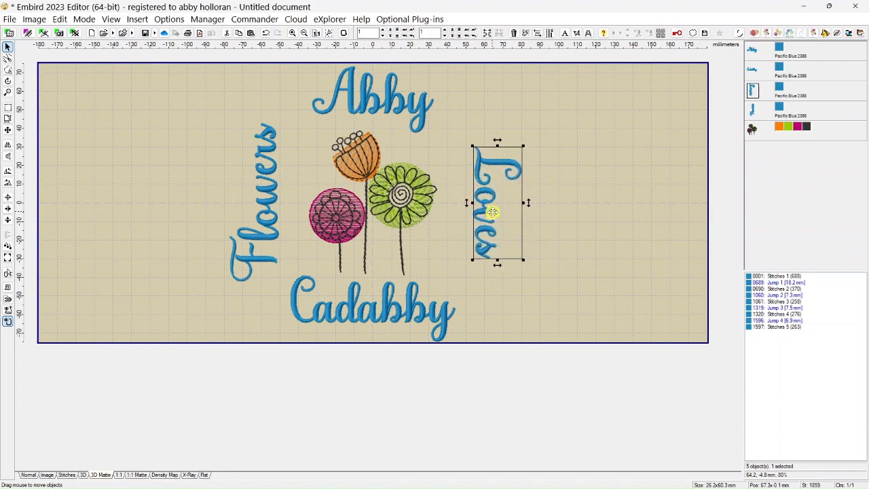
pyautogui.press('Left')
pyautogui.press('Left')
pyautogui.press('Left')
pyautogui.press('Left')
pyautogui.press('Left')
pyautogui.press('Left')
pyautogui.press('Left')
pyautogui.press('Left')
pyautogui.press('Left')
pyautogui.press('Left')
pyautogui.press('Left')
pyautogui.press('Left')
pyautogui.press('Left')
pyautogui.press('Left')
pyautogui.press('Left')
pyautogui.press('Left')
pyautogui.press('Left')
pyautogui.press('Left')
pyautogui.press('Left')
pyautogui.press('Left')
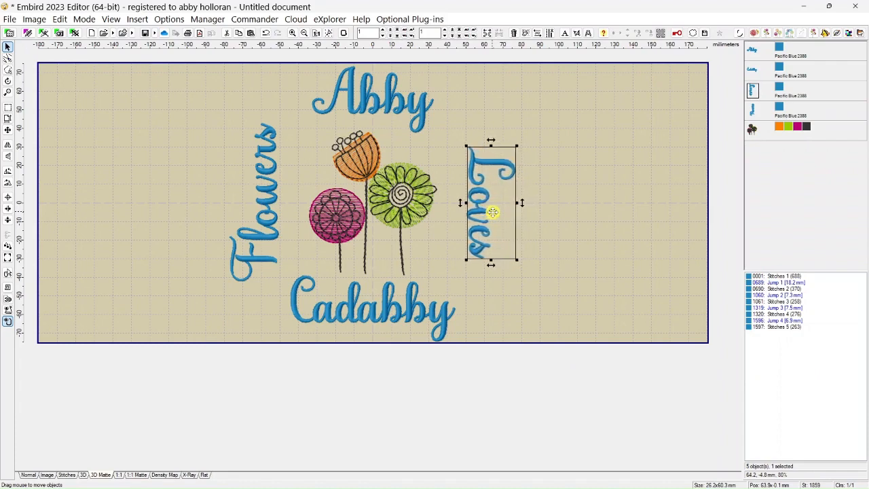
# - Nudge "Loves" closer to the flower design, to X 55 mm
pyautogui.press('Left')
pyautogui.press('Left')
pyautogui.press('Left')
pyautogui.press('Left')
pyautogui.press('Left')
pyautogui.press('Left')
pyautogui.press('Left')
pyautogui.press('Left')
pyautogui.press('Left')
pyautogui.press('Left')
pyautogui.press('Left')
pyautogui.press('Left')
pyautogui.press('Left')
pyautogui.press('Left')
pyautogui.press('Left')
pyautogui.press('Left')
pyautogui.press('Left')
pyautogui.press('Left')
pyautogui.press('Left')
pyautogui.press('Left')
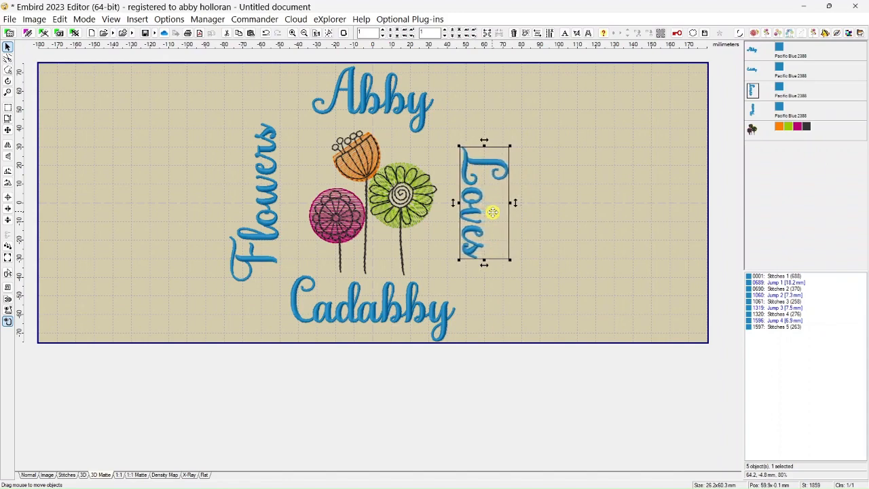
pyautogui.press('Left')
pyautogui.press('Left')
pyautogui.press('Left')
pyautogui.press('Left')
pyautogui.press('Left')
pyautogui.press('Left')
pyautogui.press('Left')
pyautogui.press('Left')
pyautogui.press('Left')
pyautogui.press('Left')
pyautogui.press('Left')
pyautogui.press('Left')
pyautogui.press('Left')
pyautogui.press('Left')
pyautogui.press('Left')
pyautogui.press('Left')
pyautogui.press('Left')
pyautogui.press('Left')
pyautogui.press('Left')
pyautogui.press('Left')
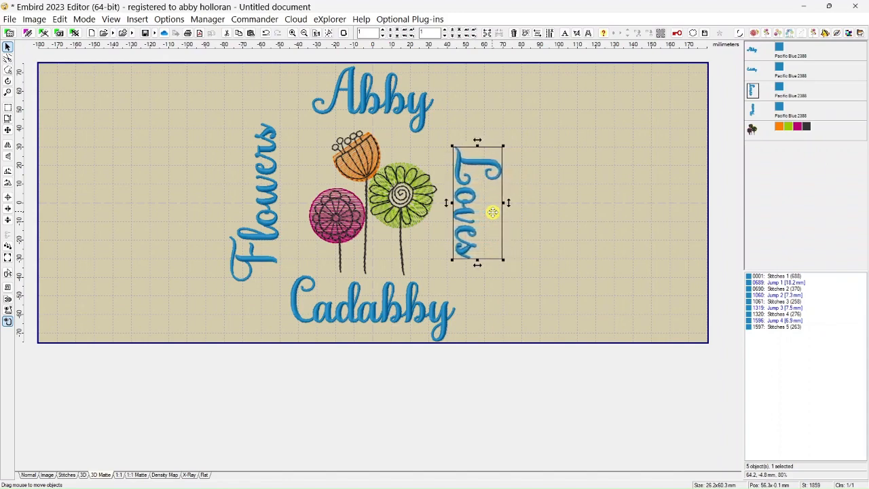
pyautogui.press('Left')
pyautogui.press('Left')
pyautogui.press('Left')
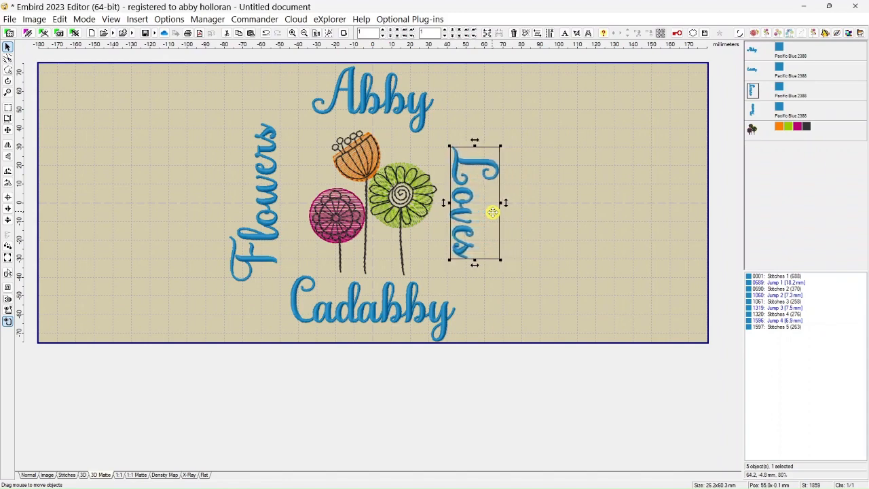
# - Nudge "Flowers" right toward the flower design to X -55 mm, matching the spacing of "Loves", and deselect it
pyautogui.click(257, 192)
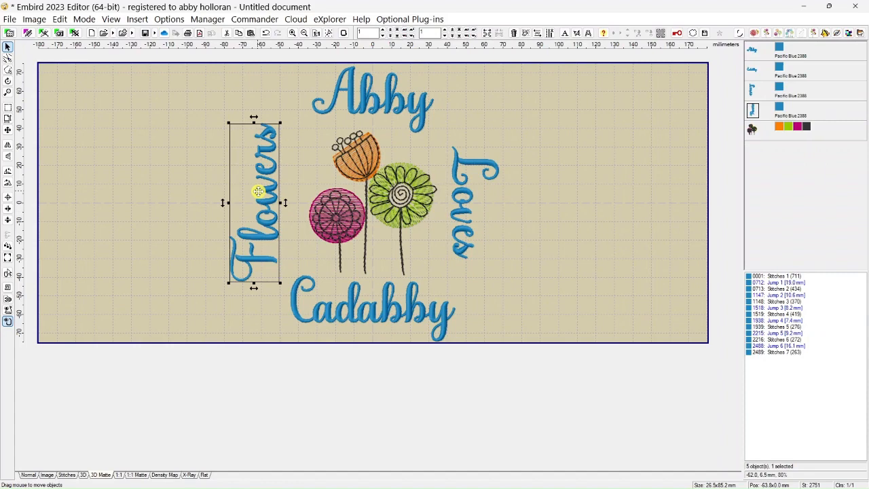
pyautogui.press('Right')
pyautogui.press('Right')
pyautogui.press('Right')
pyautogui.press('Right')
pyautogui.press('Right')
pyautogui.press('Right')
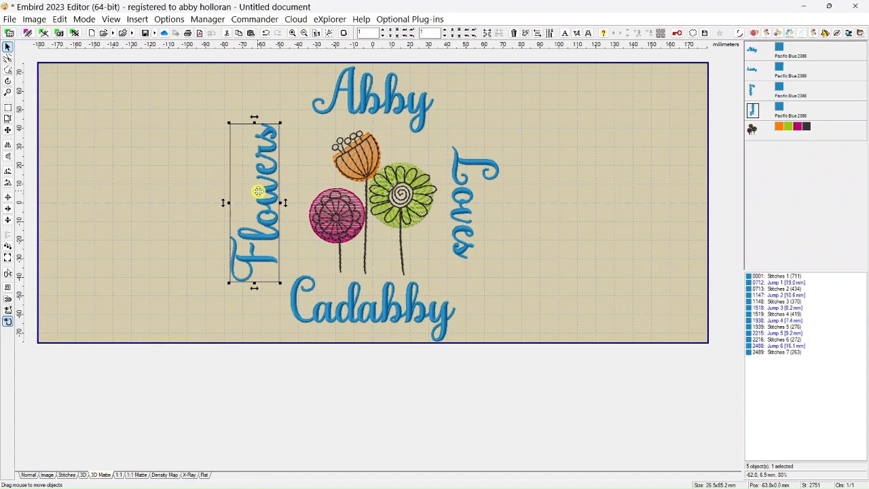
pyautogui.press('Right')
pyautogui.press('Right')
pyautogui.press('Right')
pyautogui.press('Right')
pyautogui.press('Right')
pyautogui.press('Right')
pyautogui.press('Right')
pyautogui.press('Right')
pyautogui.press('Right')
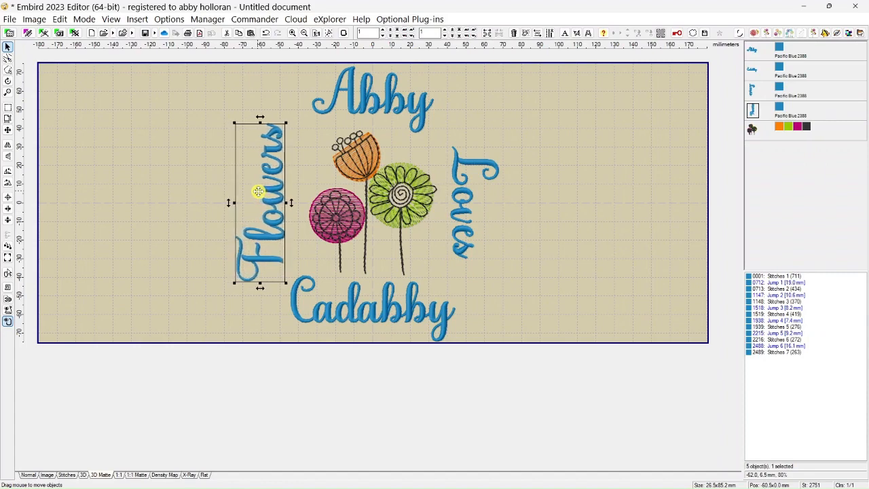
pyautogui.press('Right')
pyautogui.press('Right')
pyautogui.press('Right')
pyautogui.press('Right')
pyautogui.press('Right')
pyautogui.press('Right')
pyautogui.press('Right')
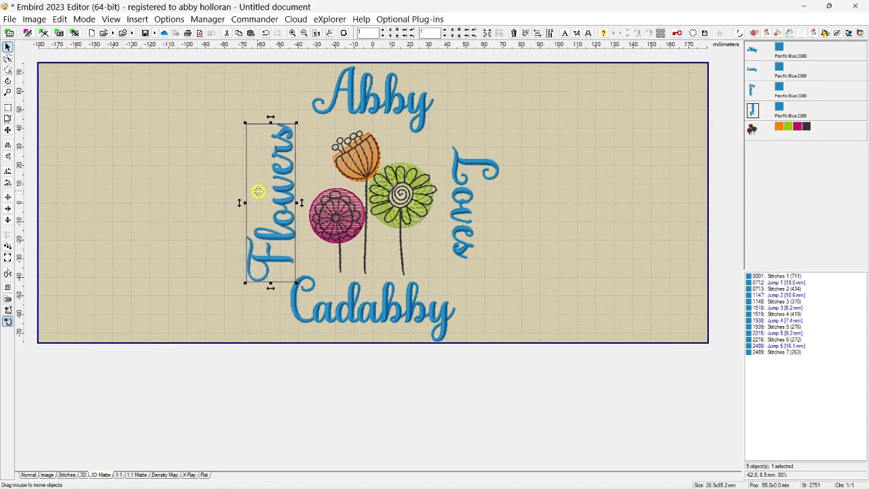
pyautogui.click(534, 276)
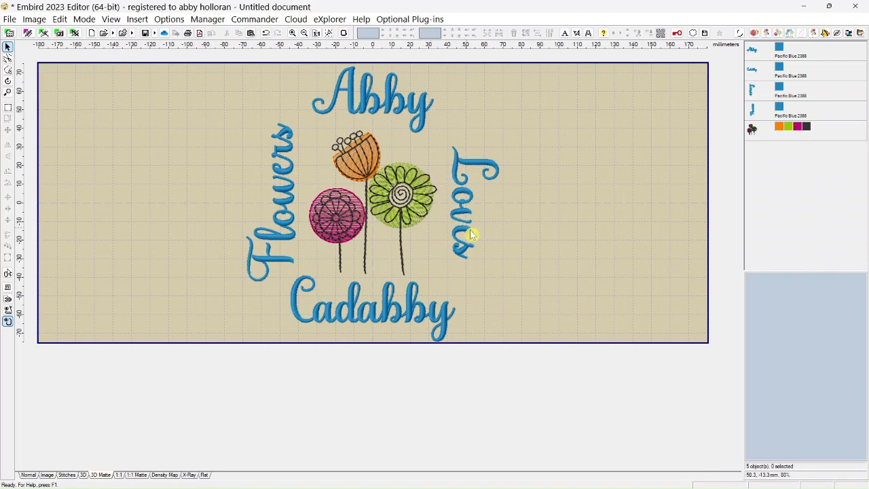
# - Hide "Flowers" and move the flower design out to the hoop's right end, about X 136 mm, Y 8 mm
pyautogui.click(780, 110)
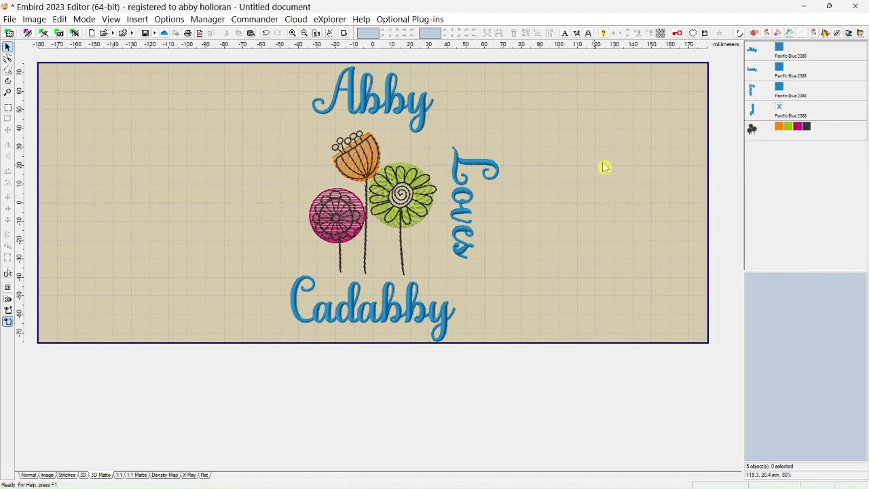
pyautogui.click(751, 133)
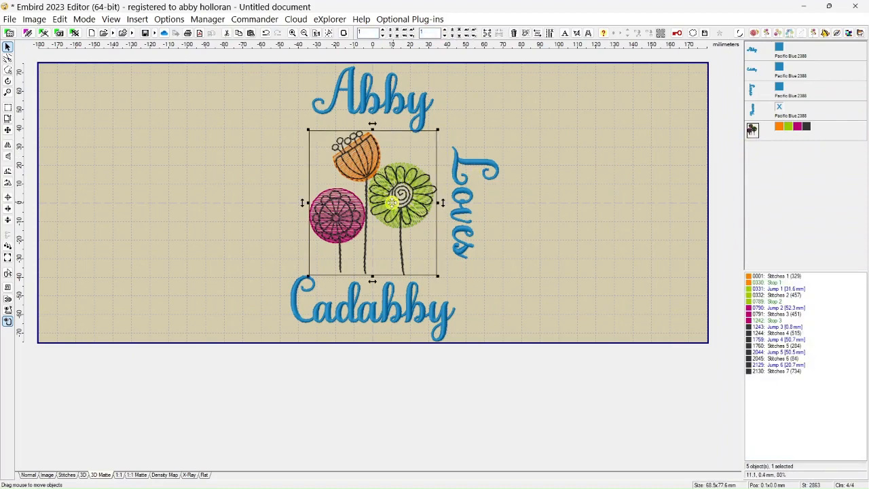
pyautogui.moveTo(339, 212); pyautogui.dragTo(591, 197)
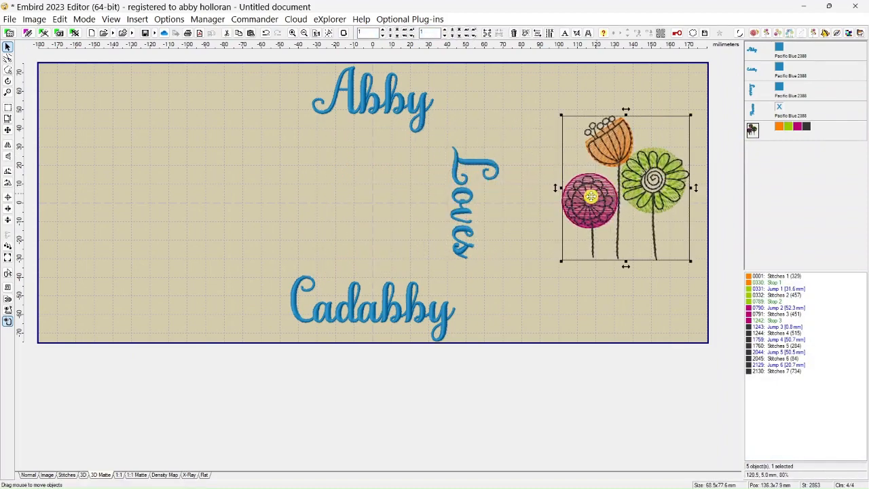
# - Rotate "Loves" 90° counterclockwise to read horizontally, and stack "Cadabby" and "Loves" beneath "Abby"
pyautogui.click(474, 198)
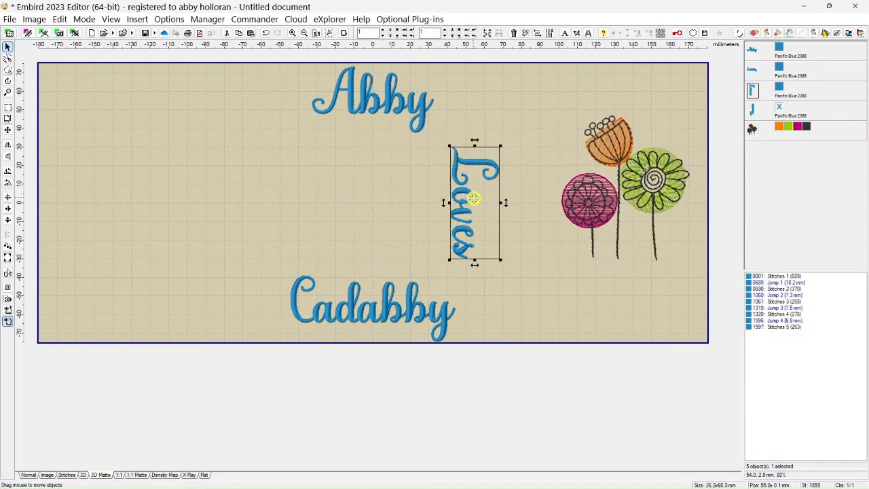
pyautogui.click(8, 174)
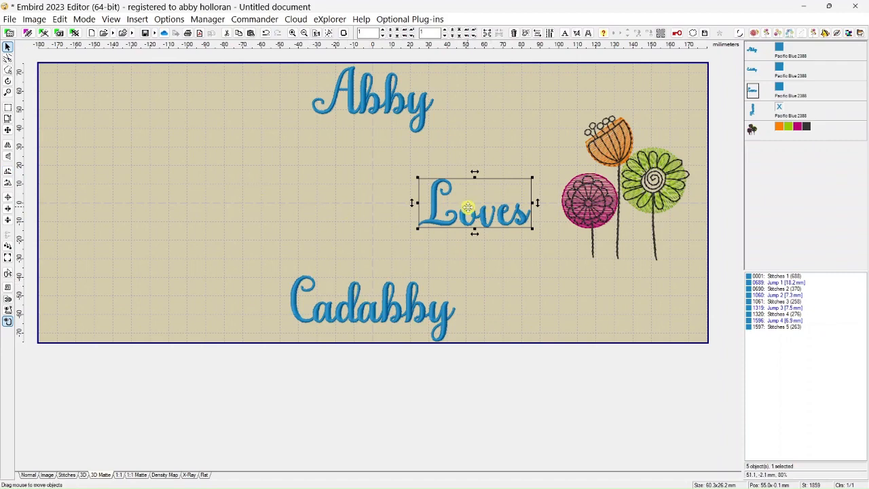
pyautogui.click(754, 71)
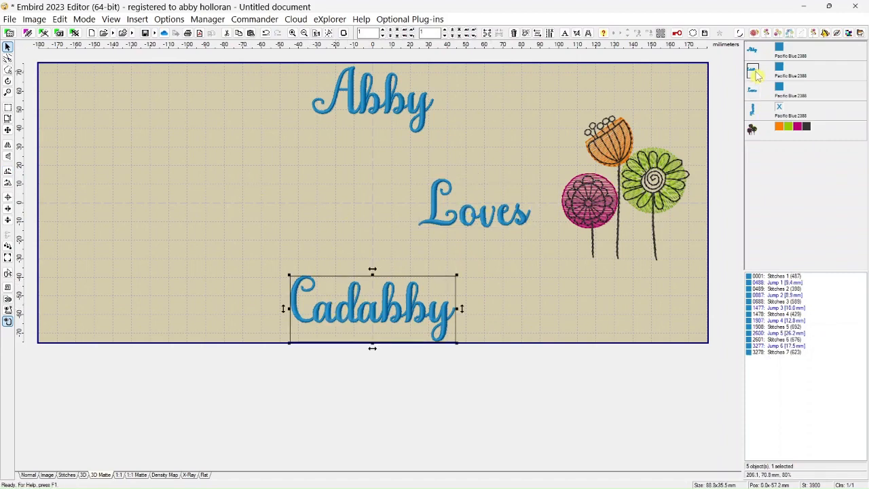
pyautogui.moveTo(377, 322); pyautogui.dragTo(389, 180)
pyautogui.moveTo(468, 231); pyautogui.dragTo(381, 248)
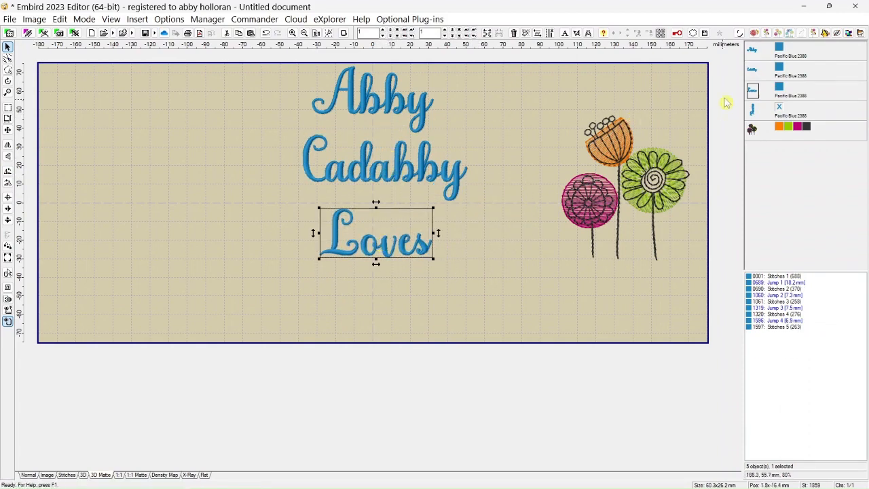
# - Align the right sides of "Abby", "Cadabby" and "Loves", and center the three words together in the hoop
pyautogui.click(753, 50)
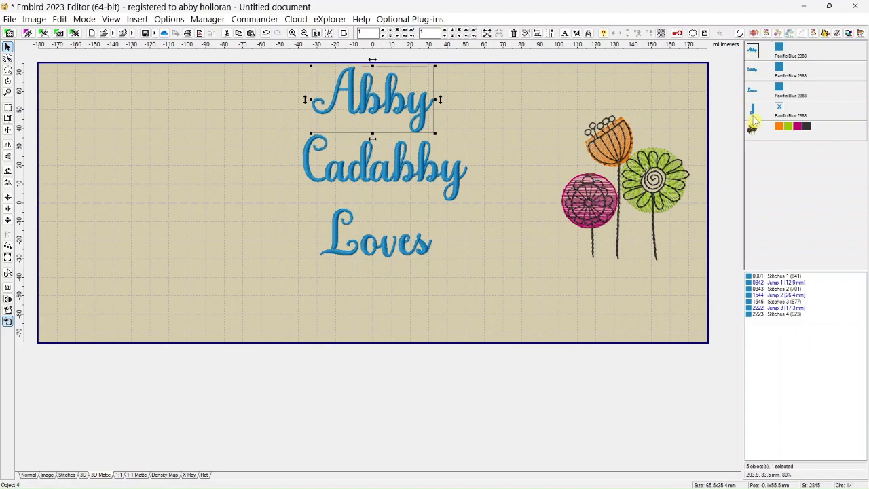
pyautogui.keyDown('shift'); pyautogui.click(755, 93); pyautogui.keyUp('shift')
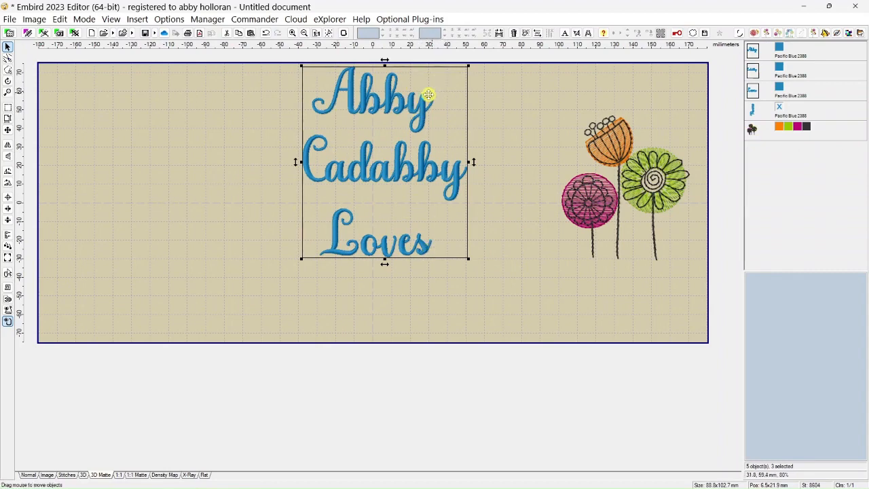
pyautogui.click(8, 238)
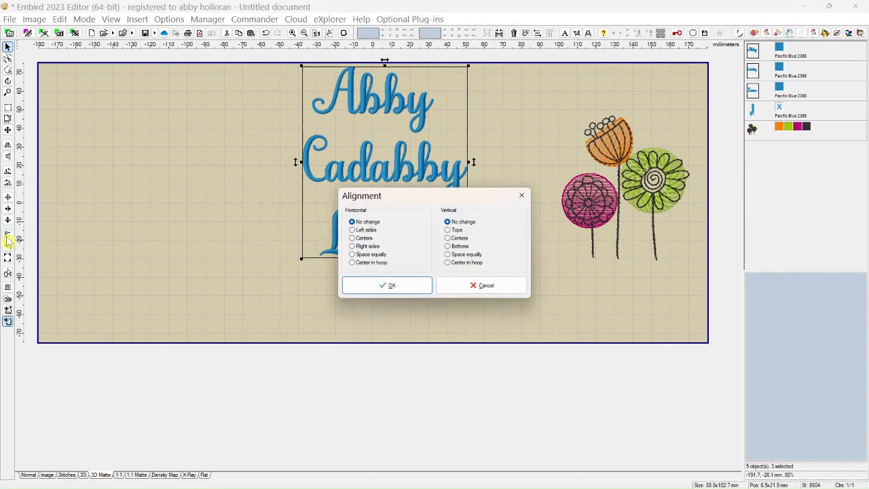
pyautogui.click(351, 246)
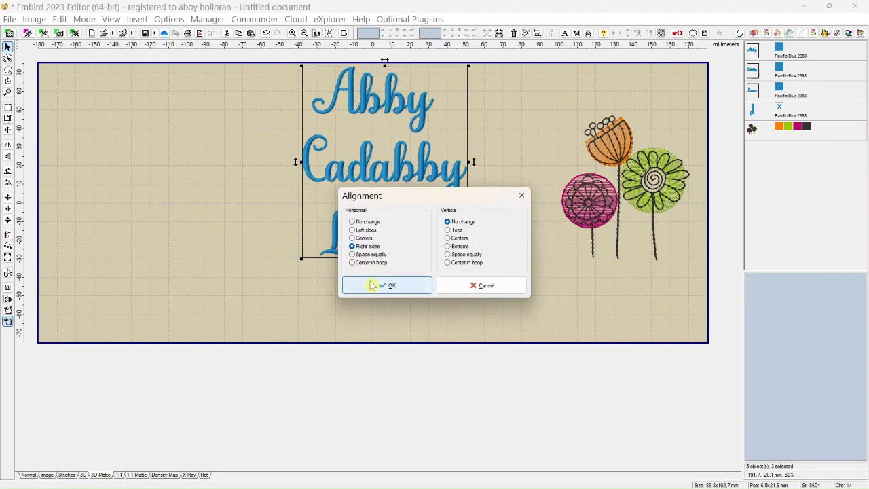
pyautogui.click(370, 290)
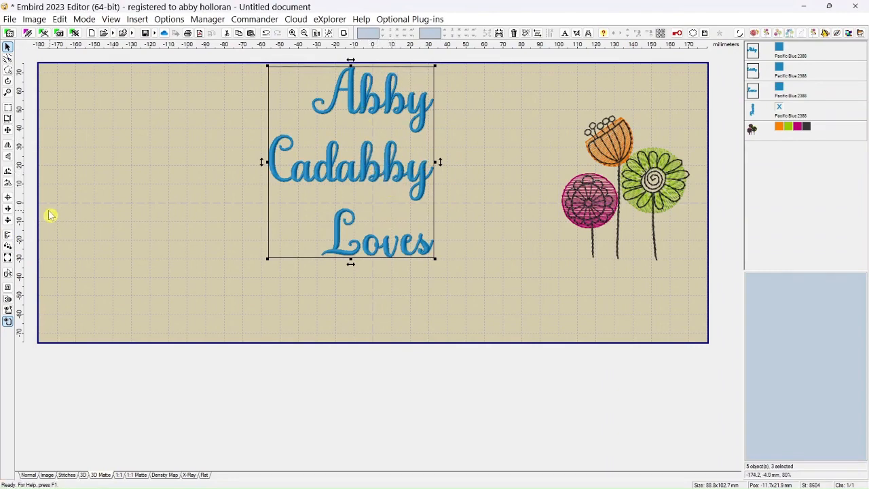
pyautogui.click(11, 201)
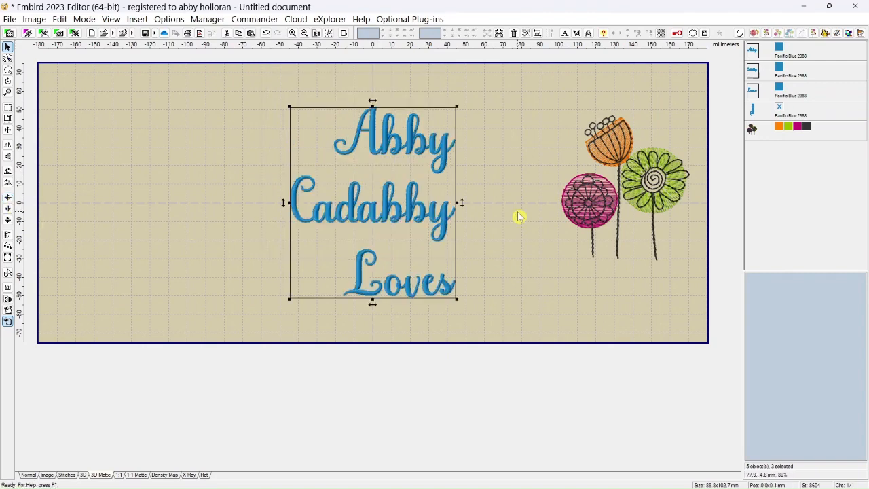
# - Move the flower design directly beside the right edge of the stacked words, to about X 83 mm, Y -3 mm
pyautogui.click(752, 129)
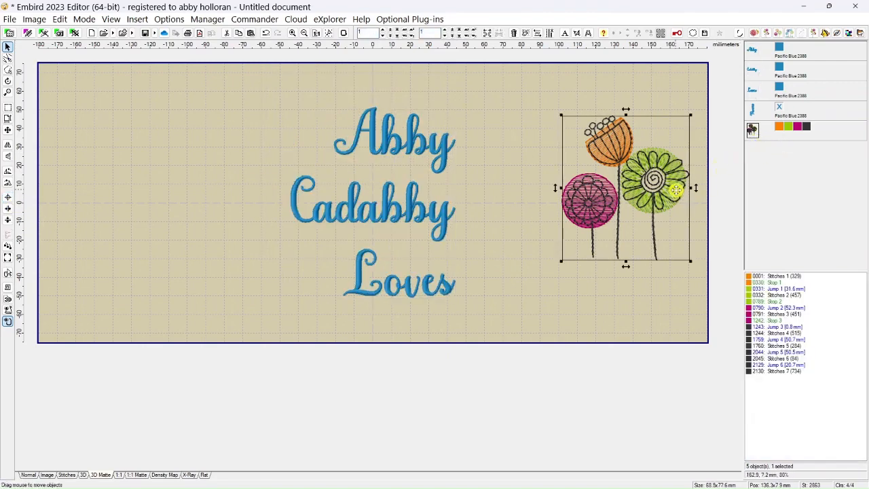
pyautogui.moveTo(673, 191); pyautogui.dragTo(574, 210)
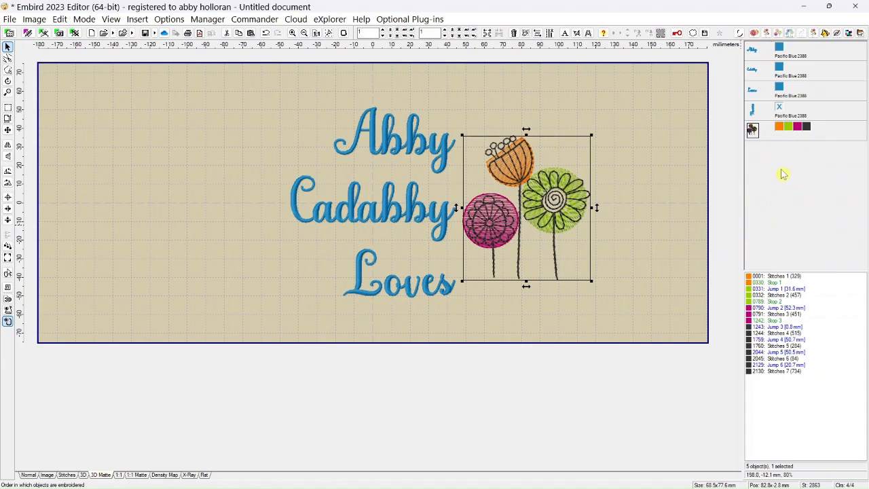
# - Copy the flower design's New Berry 2500 thread color to "Abby" and its Erin Green 2320 to "Cadabby" using Set Identical
pyautogui.moveTo(800, 142)
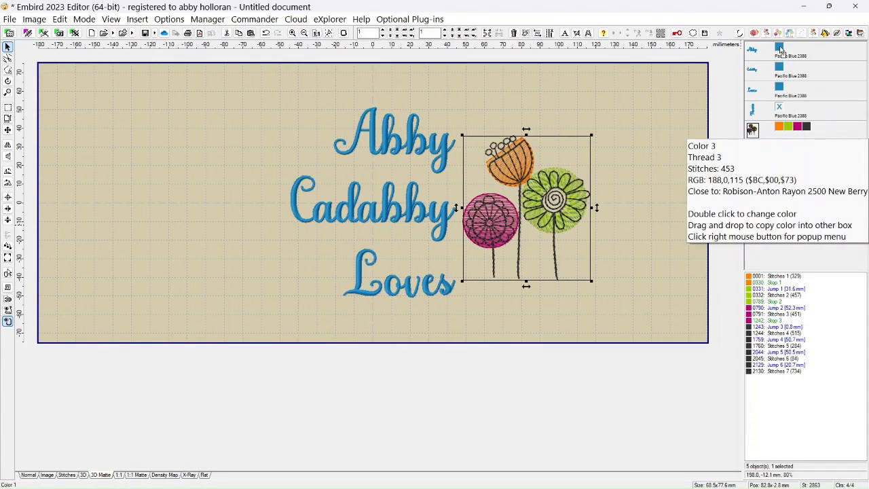
pyautogui.moveTo(780, 47); pyautogui.dragTo(780, 49)
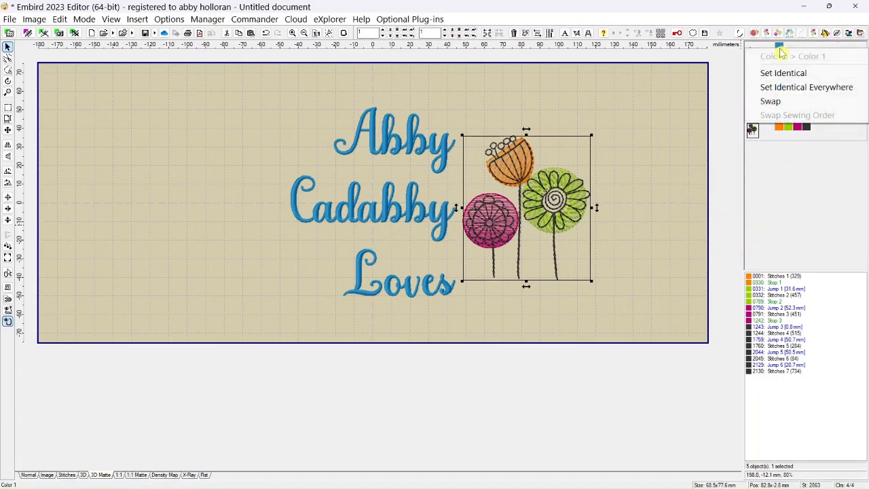
pyautogui.click(781, 74)
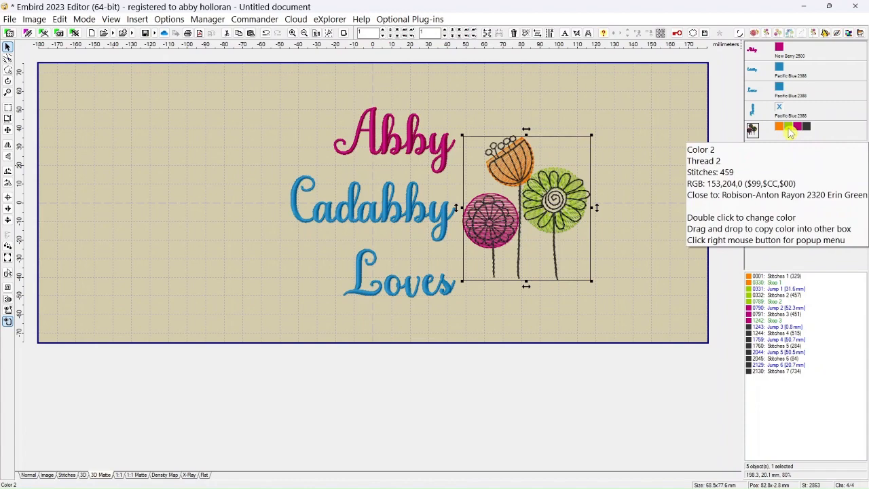
pyautogui.moveTo(789, 129); pyautogui.dragTo(790, 107)
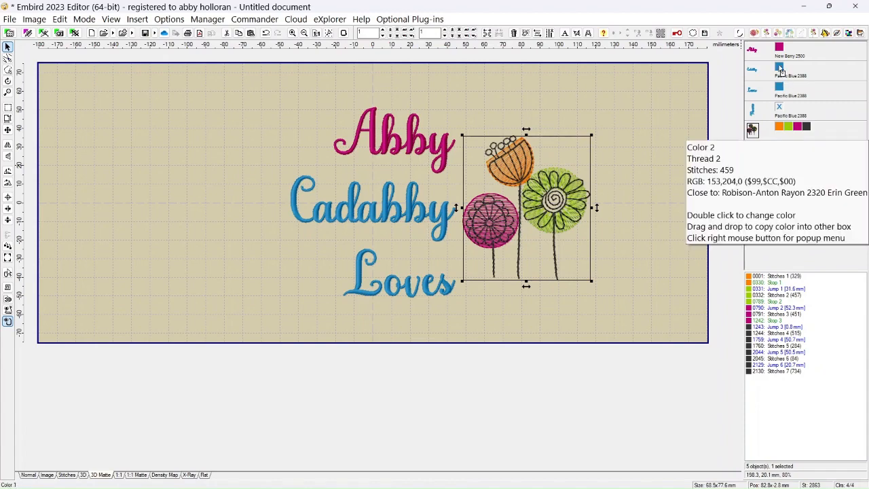
pyautogui.moveTo(781, 71); pyautogui.dragTo(781, 71)
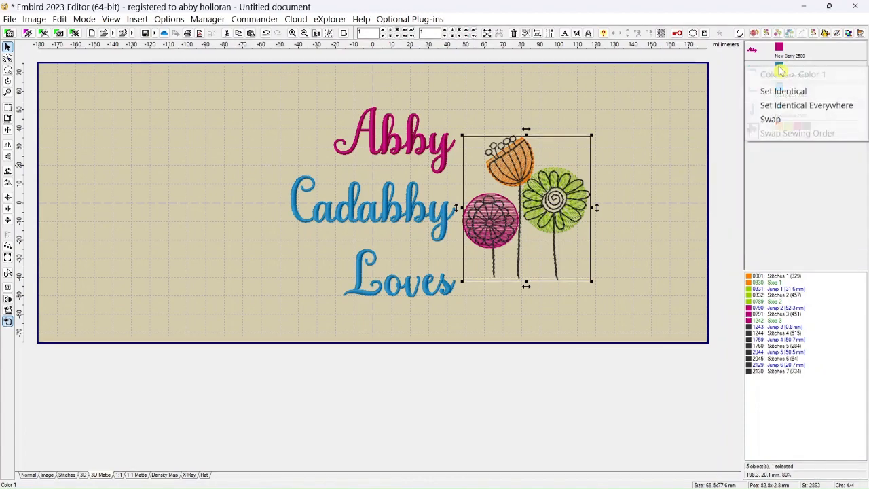
pyautogui.click(774, 88)
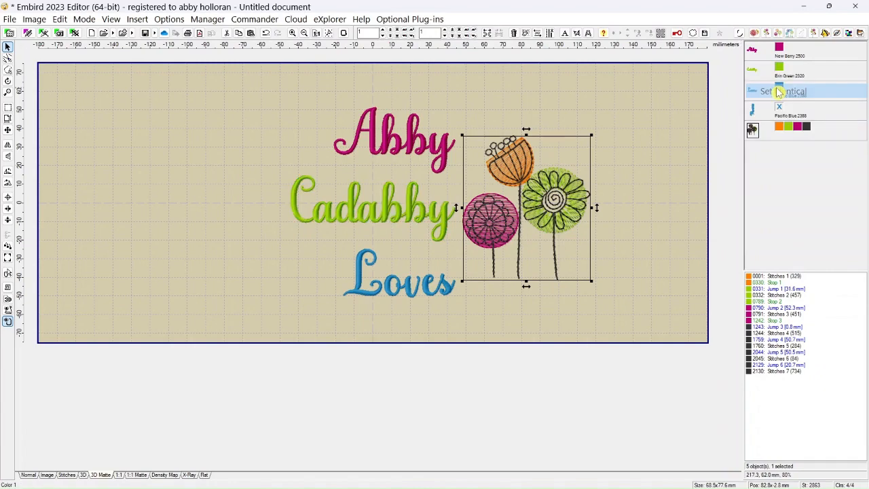
# - Copy the flower design's Pumpkin orange thread to "Flowers", and show both "Flowers" and the orange flower part
pyautogui.moveTo(781, 132); pyautogui.dragTo(780, 113)
pyautogui.click(774, 132)
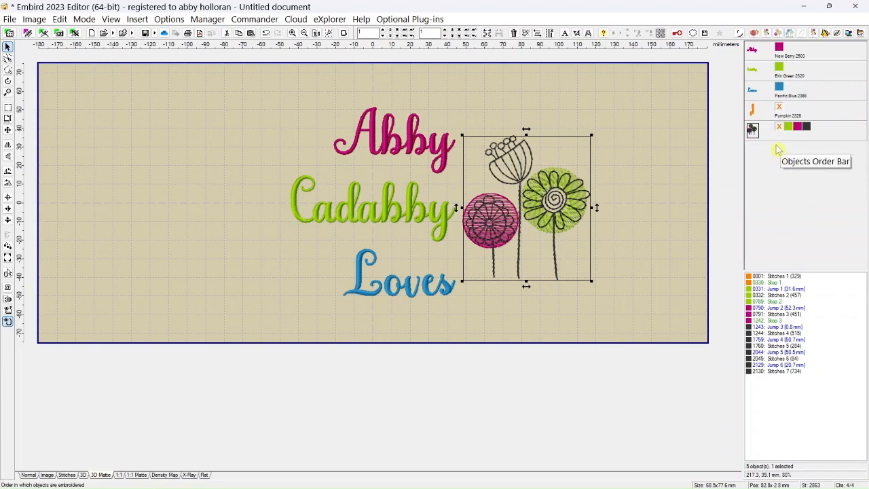
pyautogui.click(780, 109)
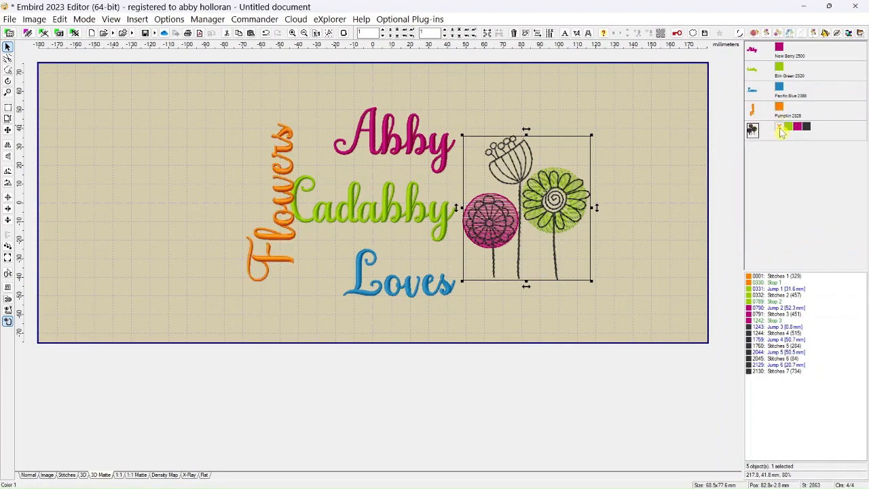
pyautogui.click(779, 128)
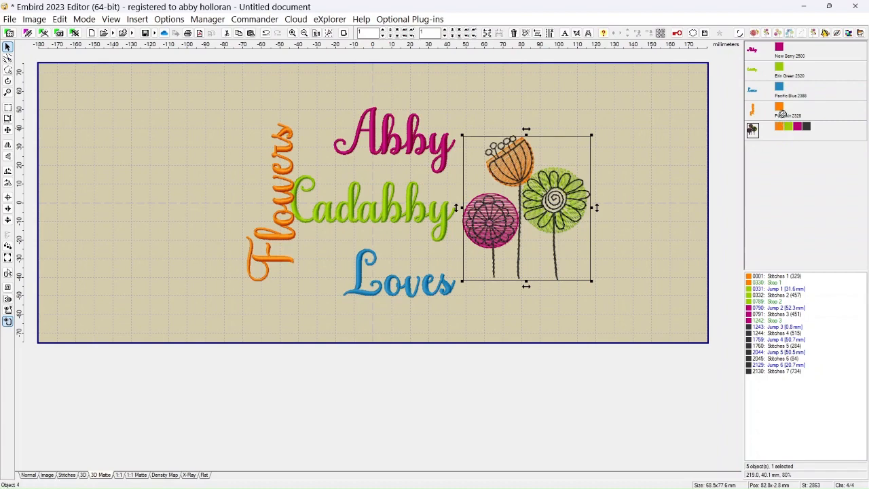
# - Set "Loves" to the identical Pumpkin orange thread color and hide "Flowers"
pyautogui.moveTo(781, 114); pyautogui.dragTo(779, 88)
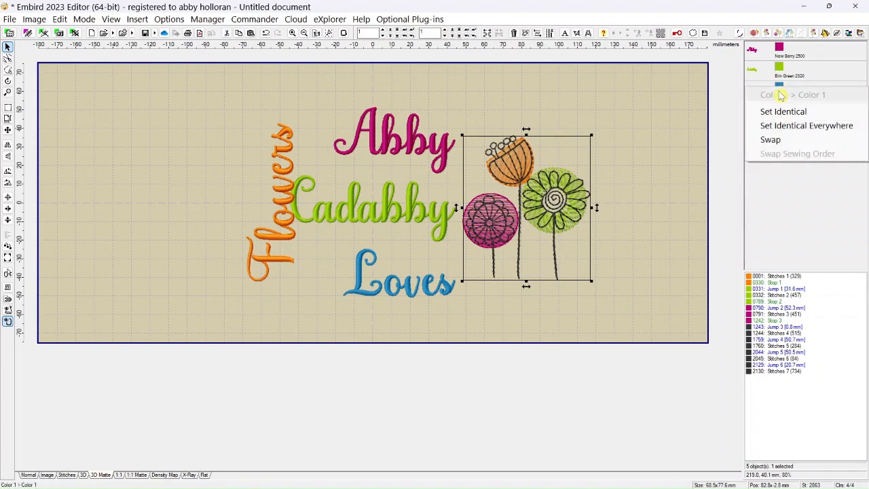
pyautogui.click(779, 112)
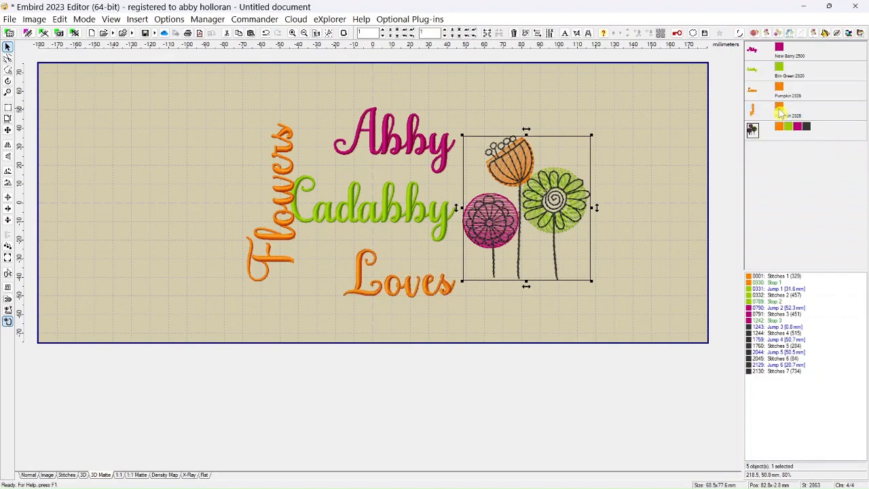
pyautogui.click(781, 115)
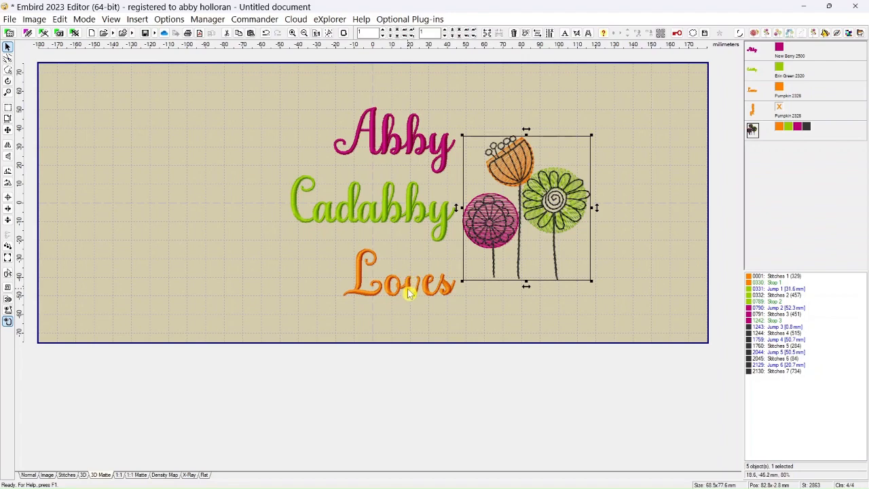
# - Move "Loves" up close beneath "Cadabby", to about Y -28 mm, keeping its horizontal position
pyautogui.click(756, 92)
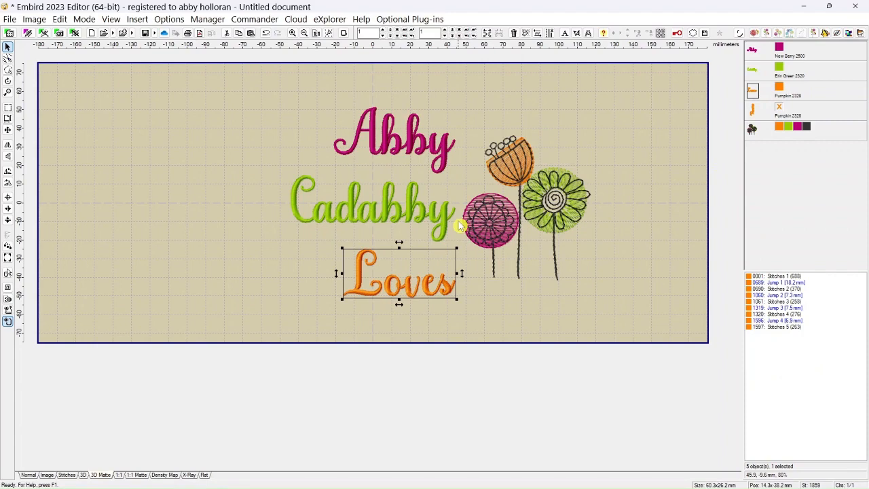
pyautogui.press('Up')
pyautogui.press('Up')
pyautogui.press('Up')
pyautogui.press('Up')
pyautogui.press('Up')
pyautogui.press('Up')
pyautogui.press('Up')
pyautogui.press('Up')
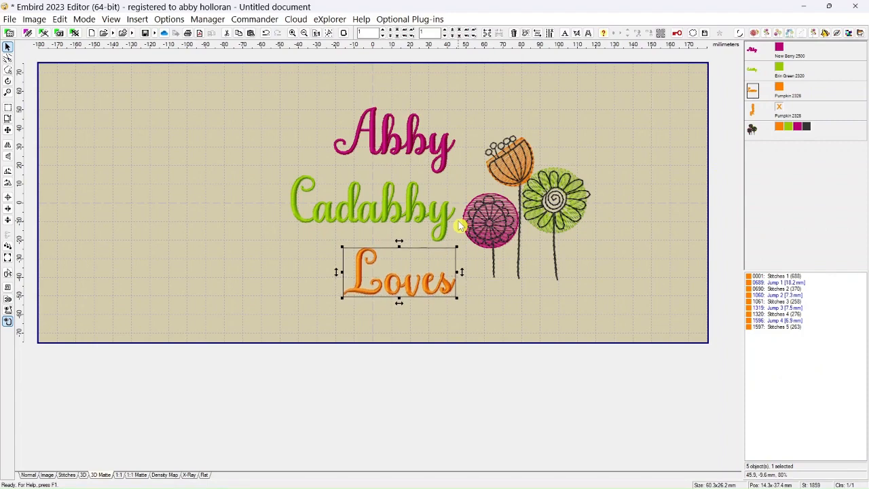
pyautogui.press('Up')
pyautogui.press('Up')
pyautogui.press('Up')
pyautogui.press('Up')
pyautogui.press('Up')
pyautogui.press('Up')
pyautogui.press('Up')
pyautogui.press('Up')
pyautogui.press('Up')
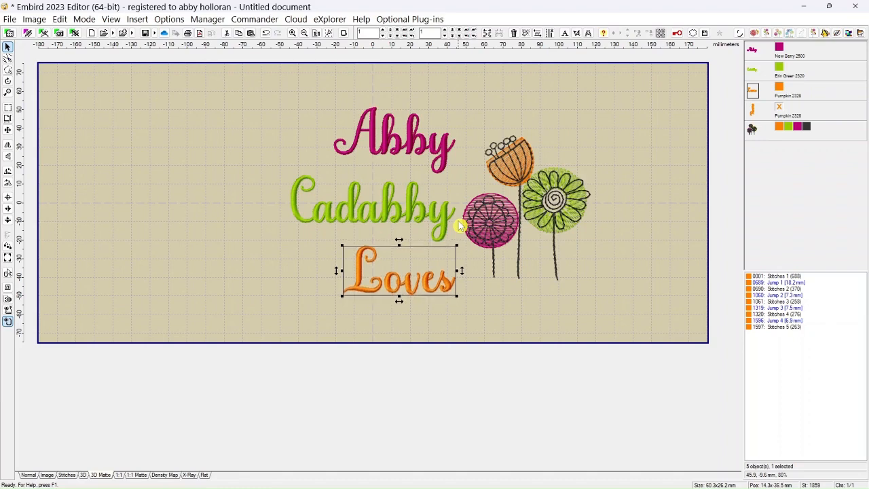
pyautogui.press('Up')
pyautogui.press('Up')
pyautogui.press('Up')
pyautogui.press('Up')
pyautogui.press('Up')
pyautogui.press('Up')
pyautogui.press('Up')
pyautogui.press('Up')
pyautogui.press('Up')
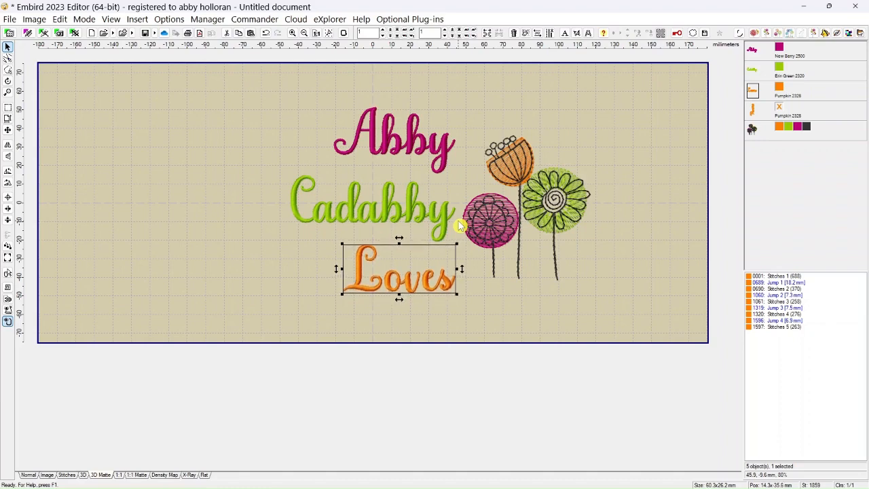
pyautogui.press('Up')
pyautogui.press('Up')
pyautogui.press('Up')
pyautogui.press('Up')
pyautogui.press('Up')
pyautogui.press('Up')
pyautogui.press('Up')
pyautogui.press('Up')
pyautogui.press('Up')
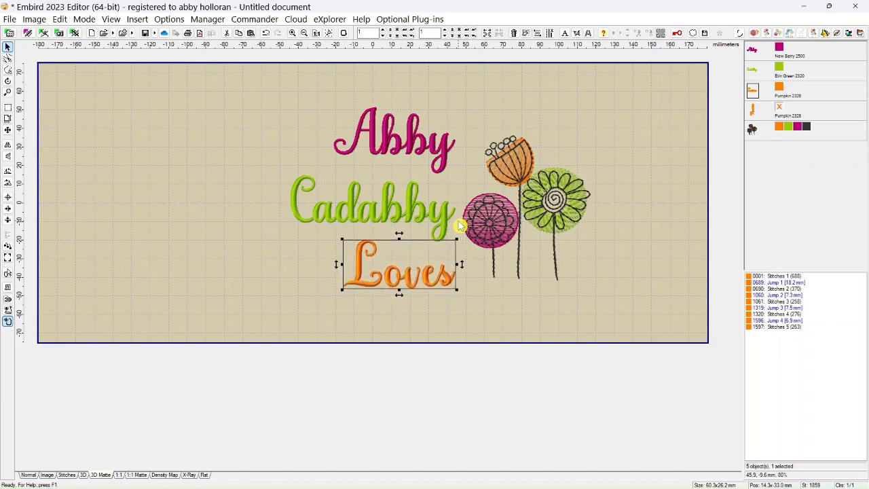
pyautogui.press('Up')
pyautogui.press('Up')
pyautogui.press('Up')
pyautogui.press('Up')
pyautogui.press('Up')
pyautogui.press('Up')
pyautogui.press('Up')
pyautogui.press('Up')
pyautogui.press('Up')
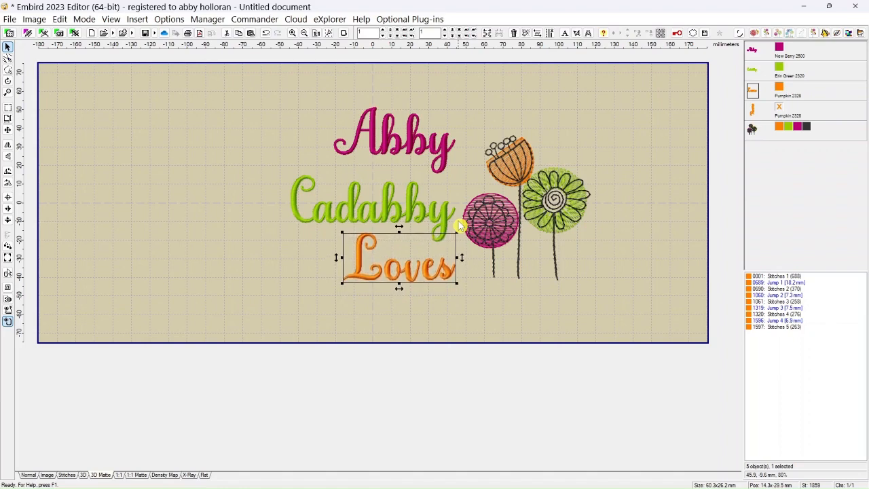
pyautogui.press('Up')
pyautogui.press('Up')
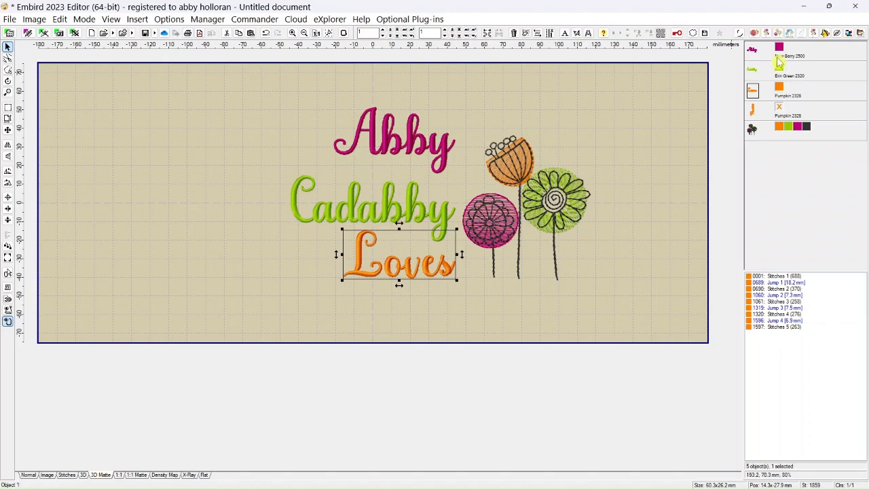
# - Move "Abby" straight down close above "Cadabby", to about Y 23 mm, and deselect it
pyautogui.click(751, 53)
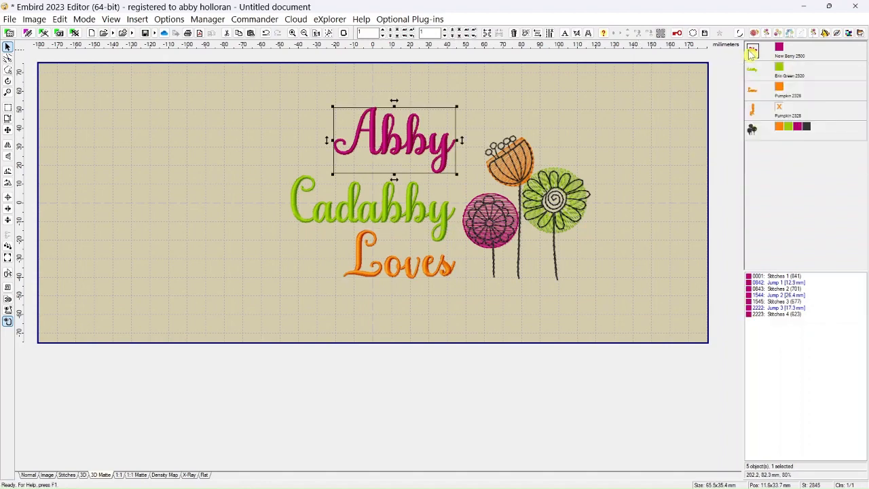
pyautogui.press('Down')
pyautogui.press('Down')
pyautogui.press('Down')
pyautogui.press('Down')
pyautogui.press('Down')
pyautogui.press('Down')
pyautogui.press('Down')
pyautogui.press('Down')
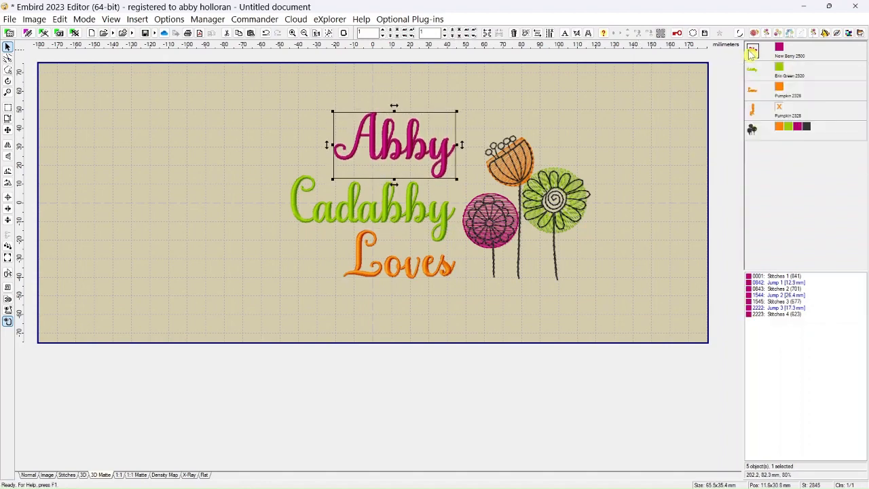
pyautogui.press('Down')
pyautogui.press('Down')
pyautogui.press('Down')
pyautogui.press('Down')
pyautogui.press('Down')
pyautogui.press('Down')
pyautogui.press('Down')
pyautogui.press('Down')
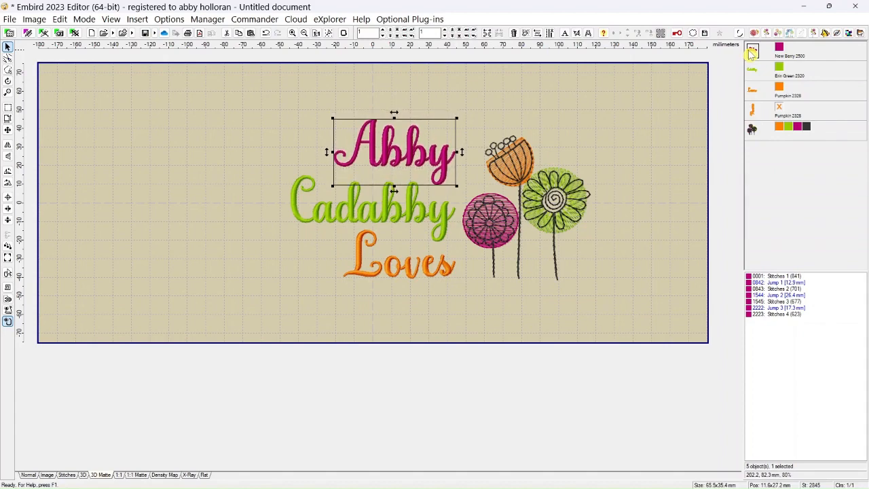
pyautogui.press('Down')
pyautogui.press('Down')
pyautogui.press('Down')
pyautogui.press('Down')
pyautogui.press('Down')
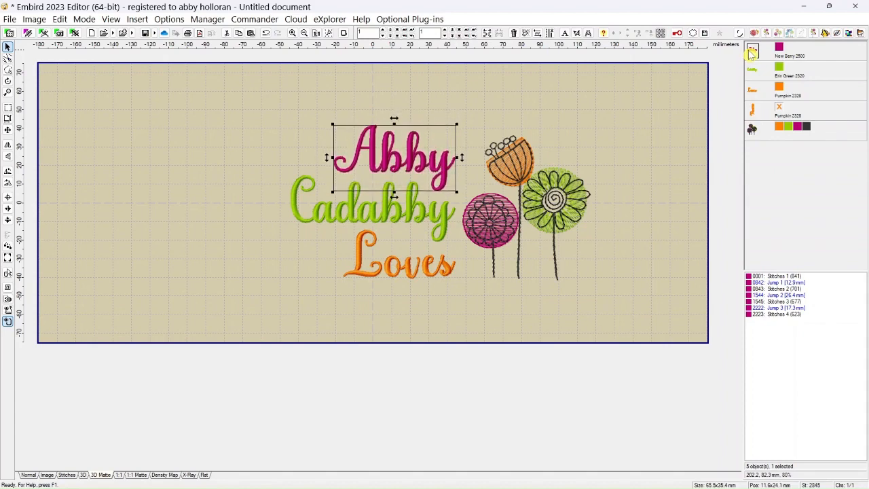
pyautogui.press('Down')
pyautogui.press('Down')
pyautogui.press('Down')
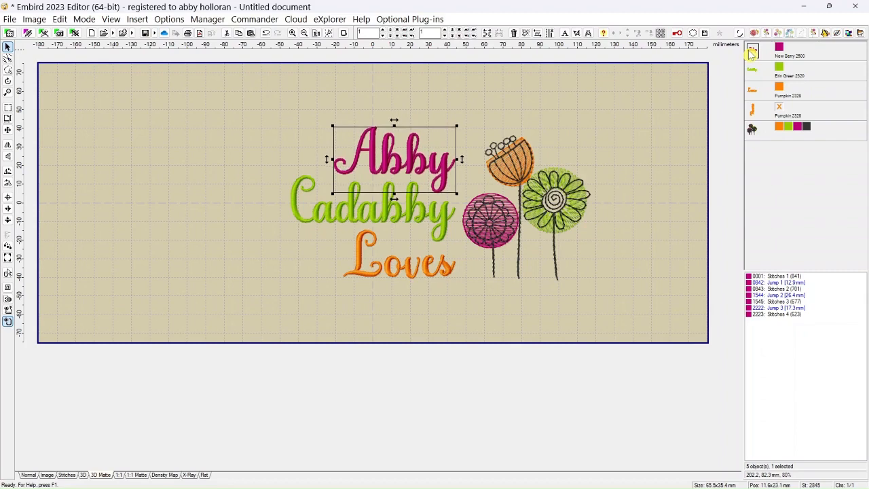
pyautogui.click(683, 120)
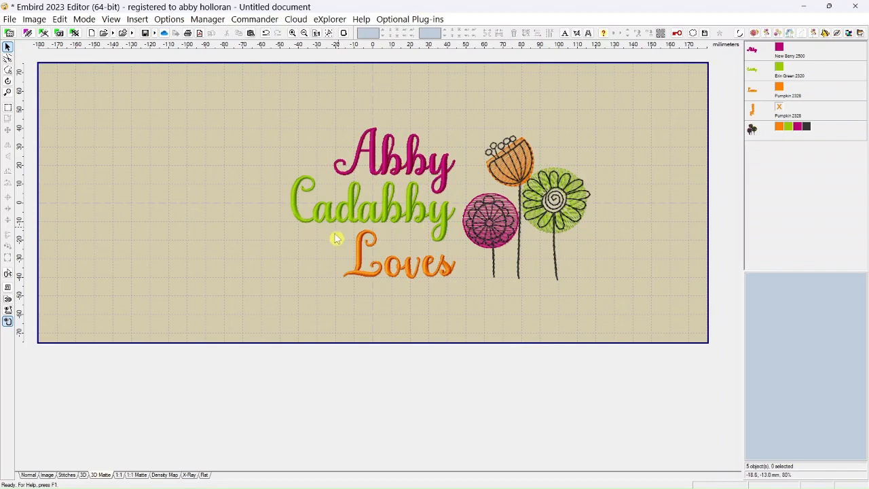
# - Move "Abby" away from the other words to about X -72 mm, Y 40 mm, and rotate it by 45 degrees
pyautogui.click(392, 265)
pyautogui.click(753, 58)
pyautogui.moveTo(307, 143); pyautogui.dragTo(225, 127)
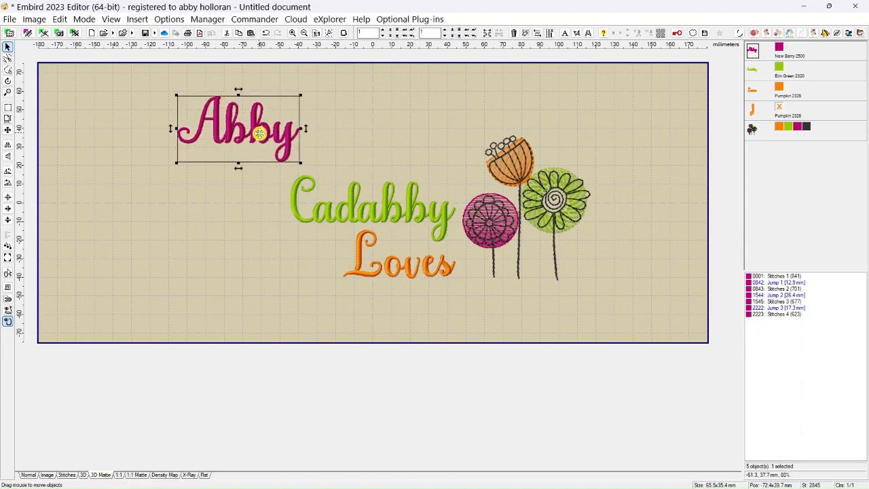
pyautogui.click(8, 81)
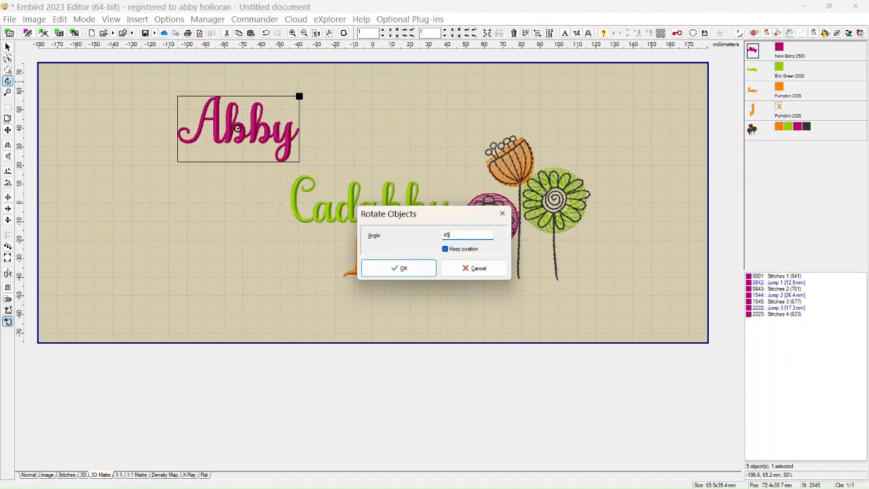
pyautogui.press('Return')
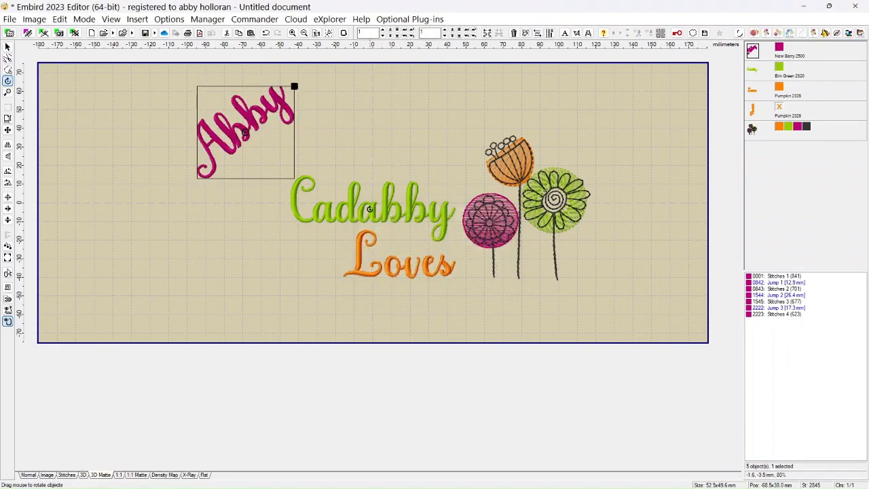
# - Rotate "Abby" freehand back to roughly horizontal, and undo both of its rotations and its last move
pyautogui.moveTo(294, 87); pyautogui.dragTo(313, 128)
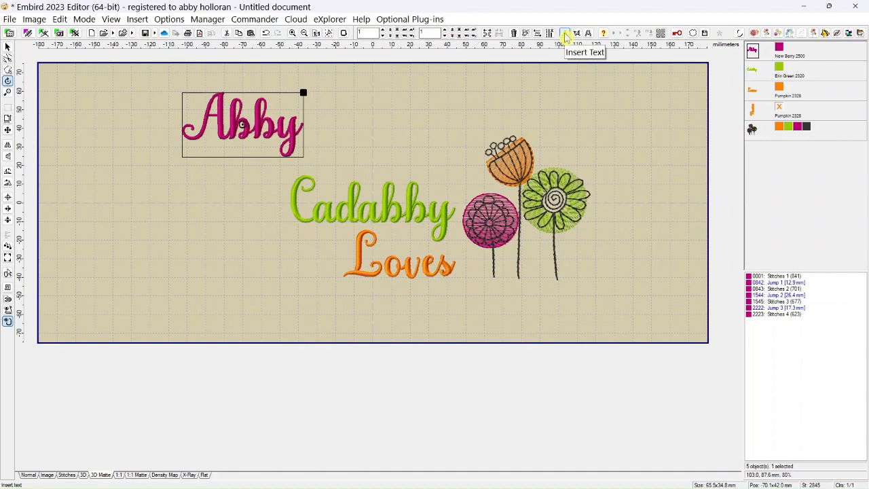
pyautogui.click(8, 47)
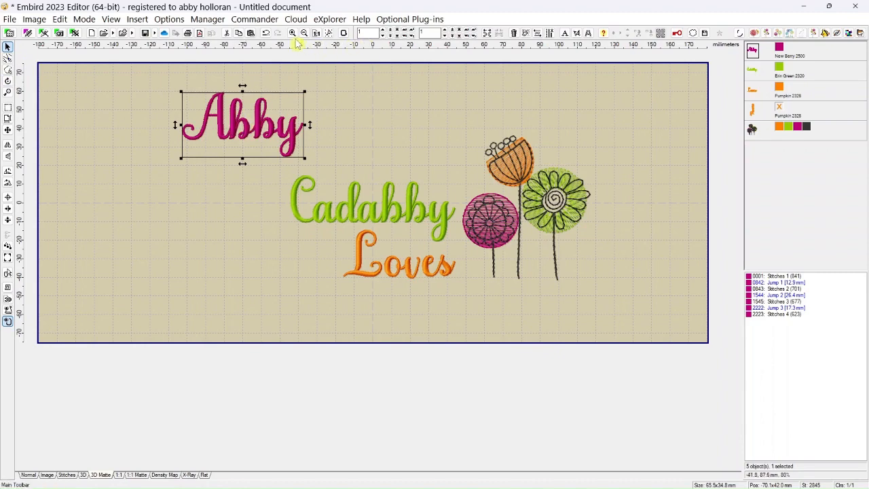
pyautogui.click(267, 34)
pyautogui.click(267, 34)
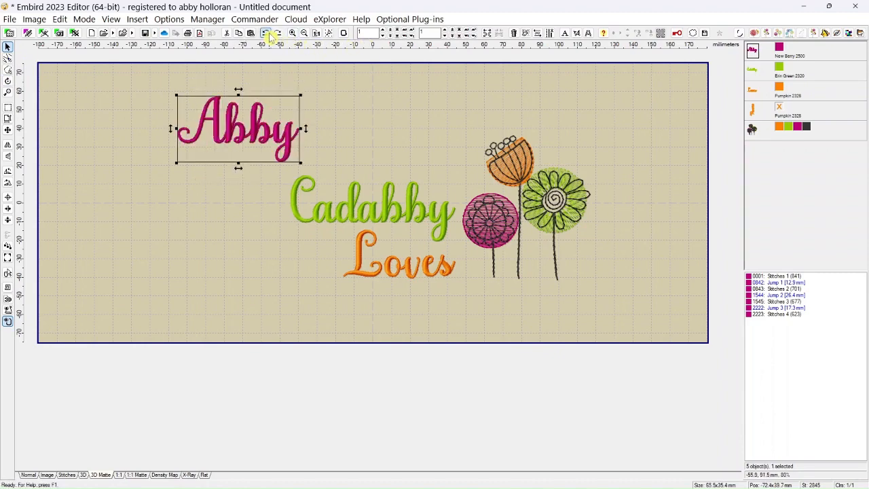
pyautogui.click(267, 34)
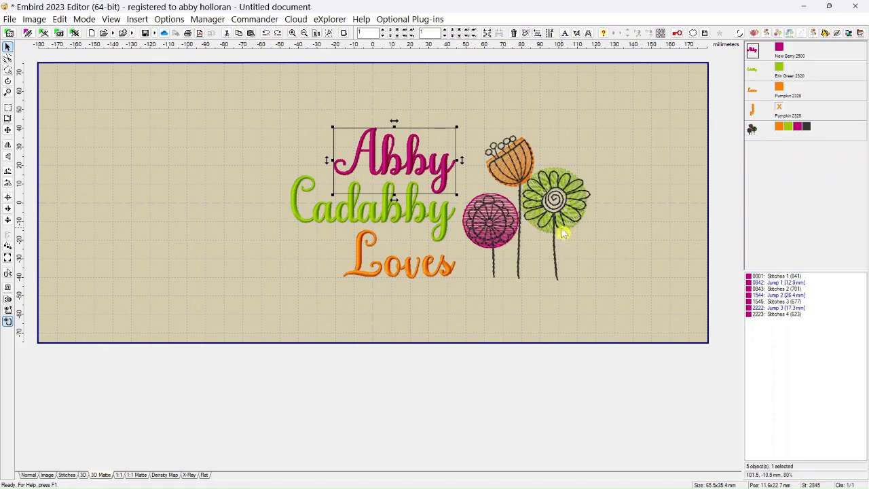
# - Select "Abby", "Cadabby", "Loves" and the flower design without the hidden "Flowers", and join them into one object
pyautogui.scroll(1, 561, 275)
pyautogui.scroll(3, 561, 275)
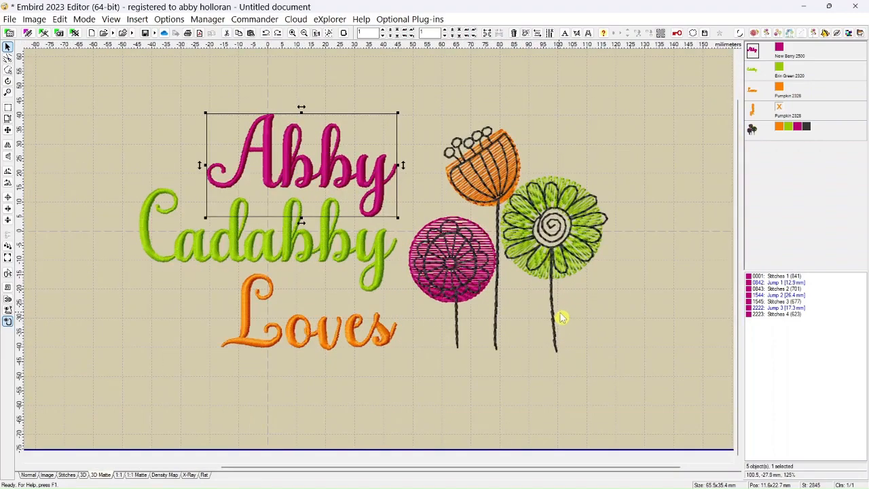
pyautogui.scroll(1, 571, 309)
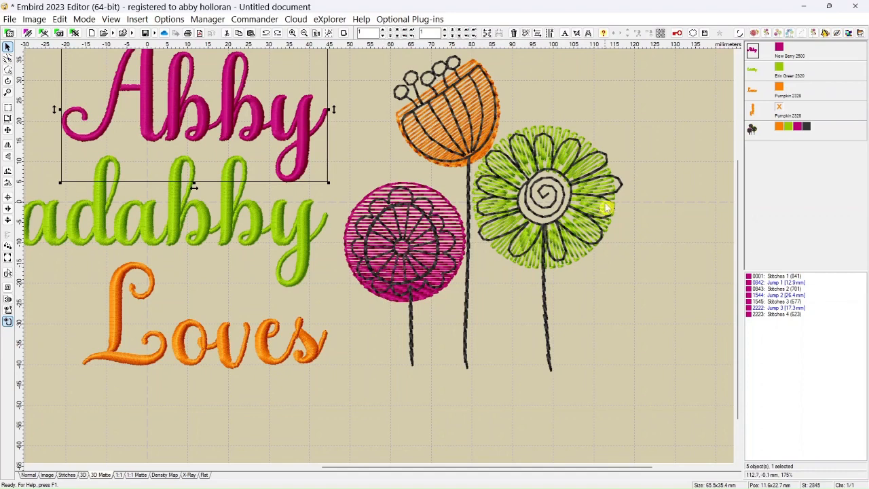
pyautogui.keyDown('shift'); pyautogui.click(752, 115); pyautogui.keyUp('shift')
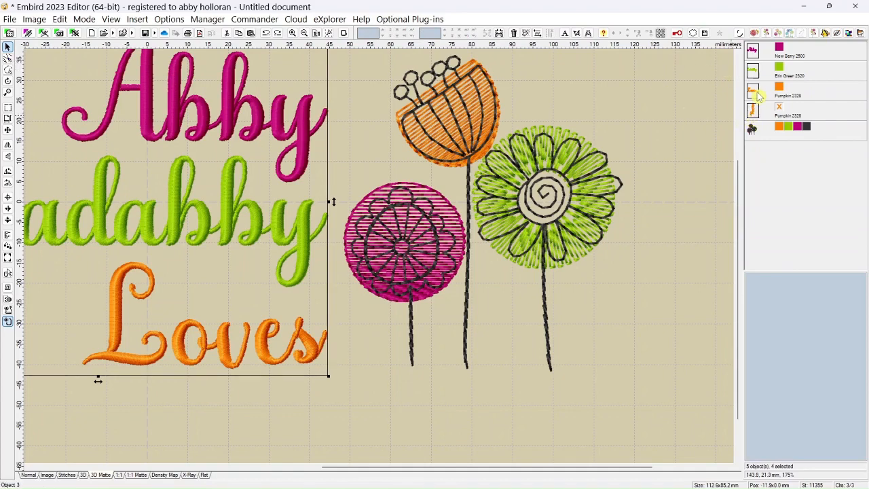
pyautogui.keyDown('ctrl'); pyautogui.click(756, 131); pyautogui.keyUp('ctrl')
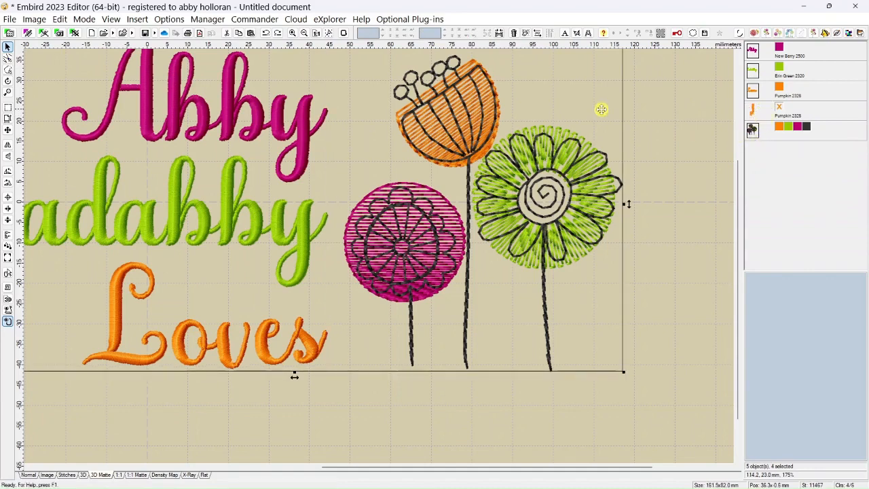
pyautogui.click(502, 36)
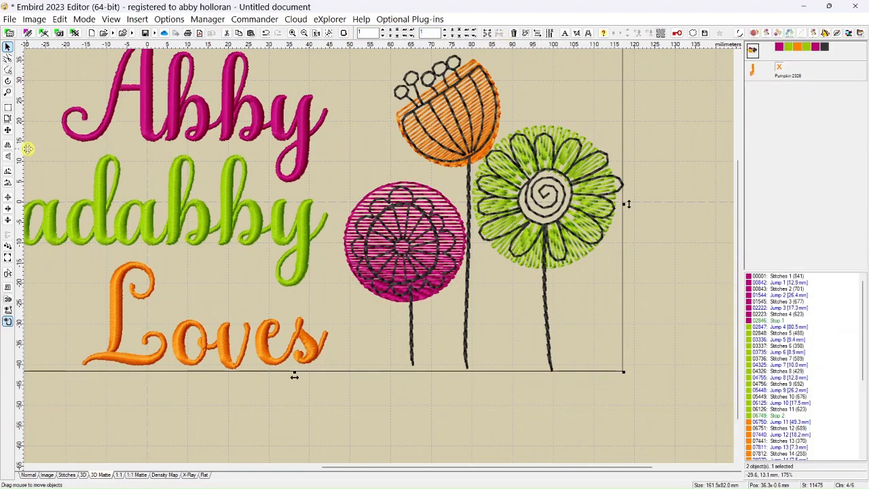
# - Enlarge the joined design proportionally to about 242.4 x 123.0 mm, keeping its position and accepting the repeated stitch density adjustment
pyautogui.click(8, 120)
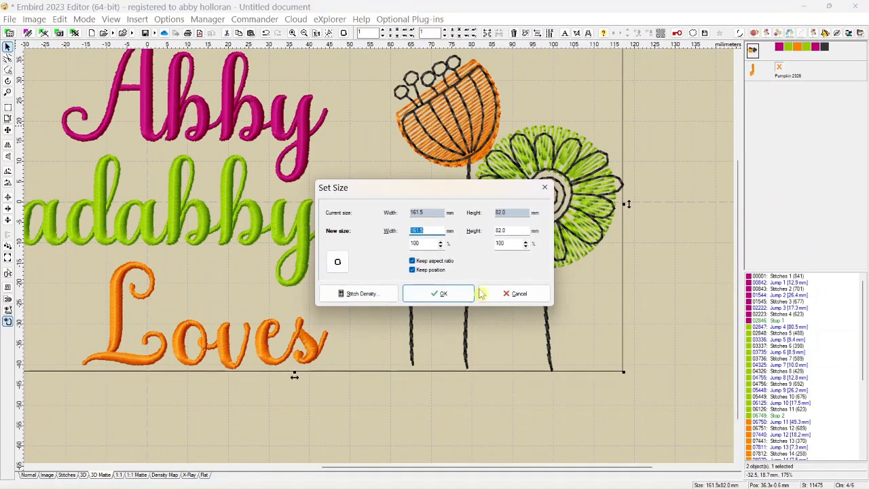
pyautogui.click(506, 245)
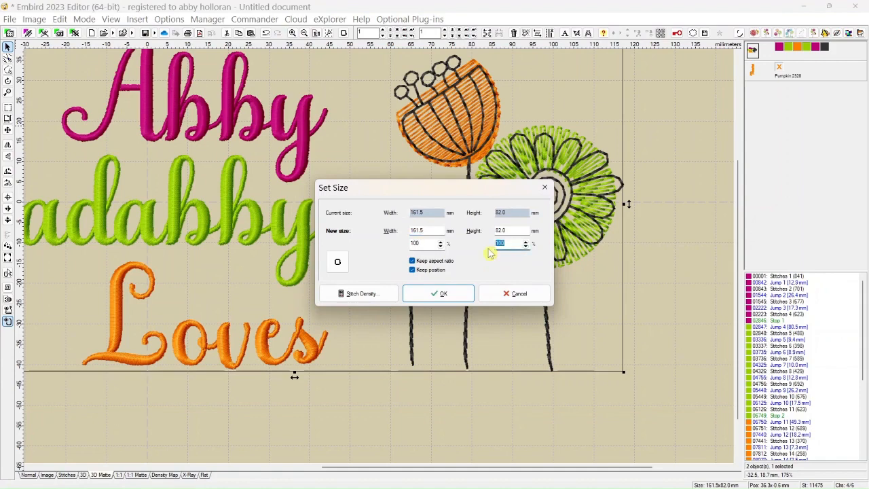
pyautogui.write('1')
pyautogui.click(457, 297)
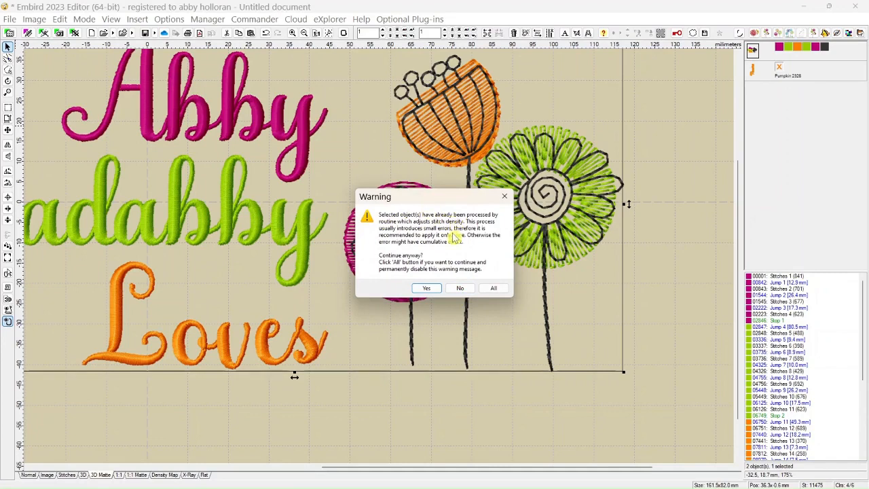
pyautogui.click(427, 288)
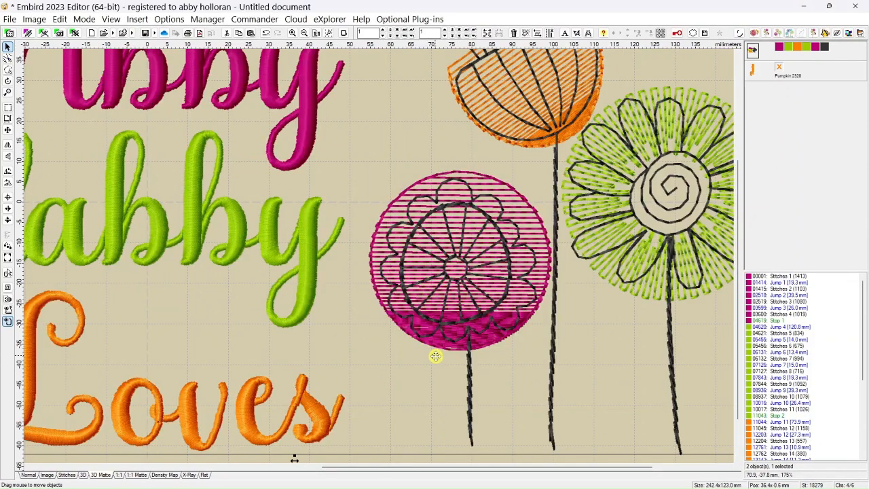
# - Examine the stitching of the enlarged flowers and lettering up close, and undo the resizing of the joined design
pyautogui.scroll(3, 434, 350)
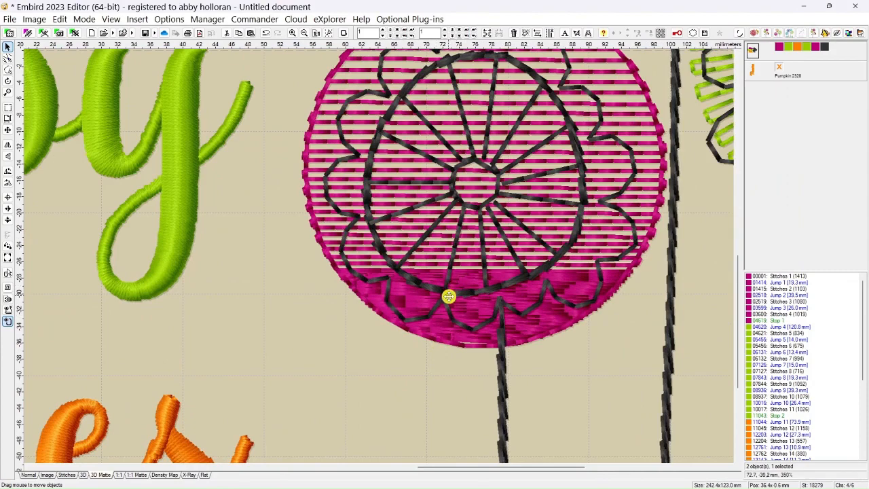
pyautogui.scroll(-2, 510, 218)
pyautogui.scroll(-2, 510, 218)
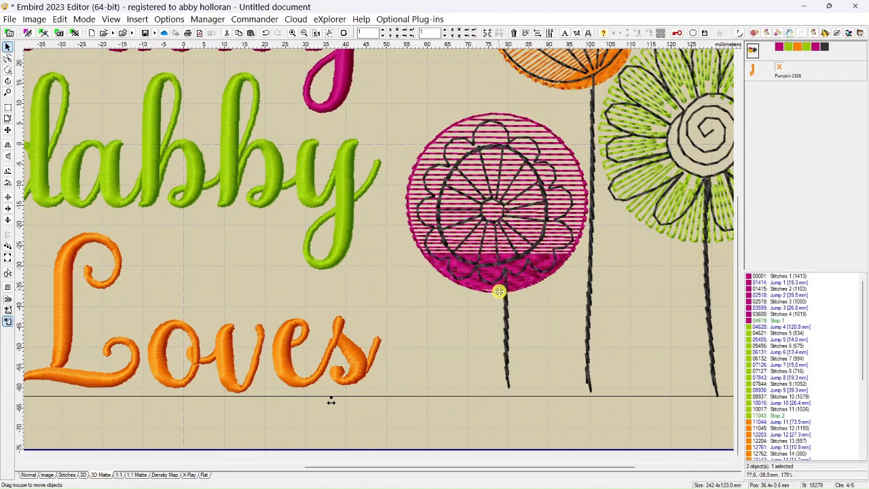
pyautogui.scroll(-3, 274, 361)
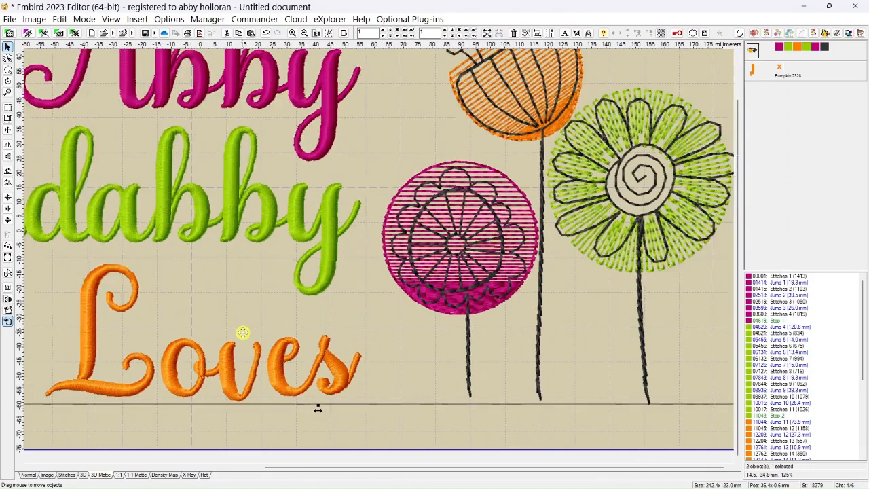
pyautogui.scroll(3, 339, 349)
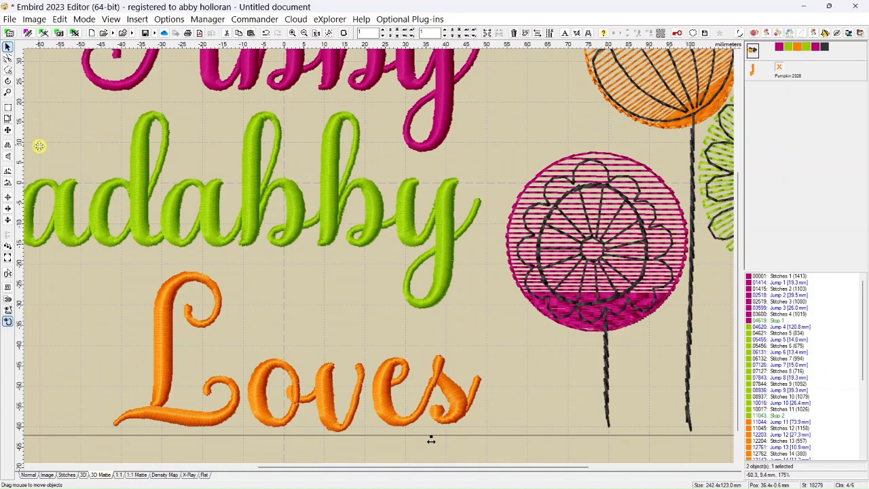
pyautogui.click(266, 33)
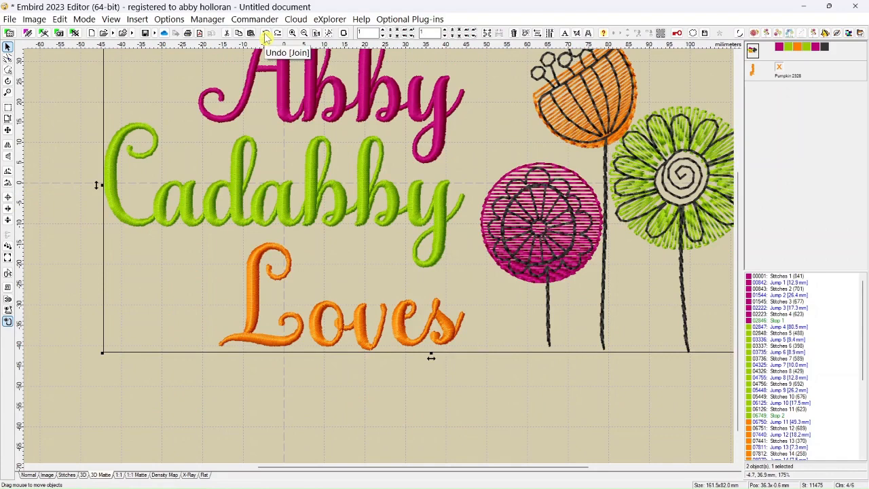
pyautogui.scroll(-3, 266, 107)
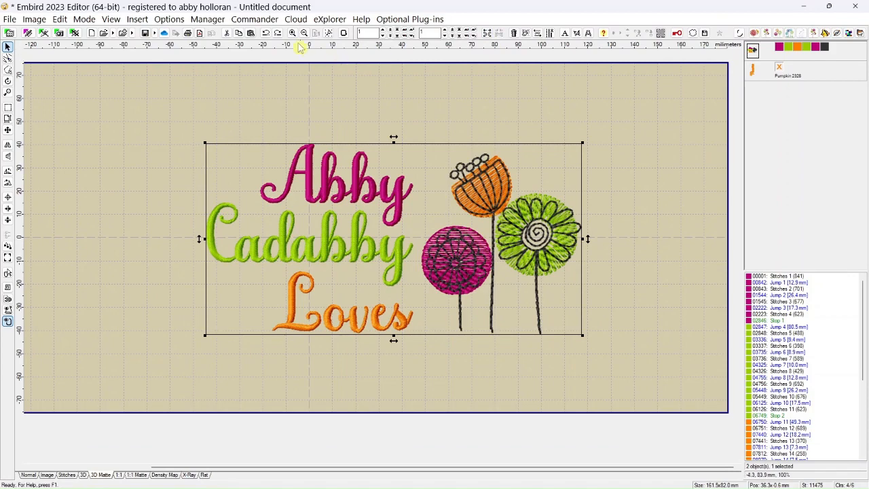
# - Undo the last join, then unhide the vertical "Flowers" and move it to the right side of the flower design
pyautogui.click(267, 34)
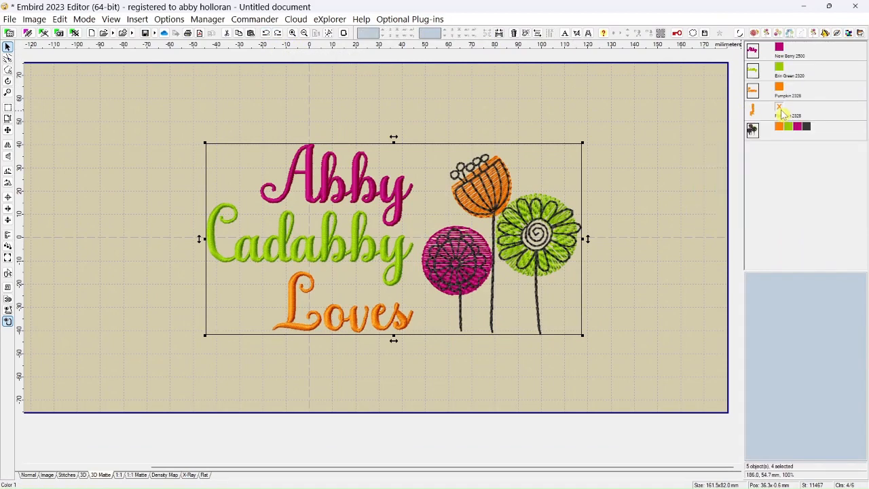
pyautogui.click(780, 112)
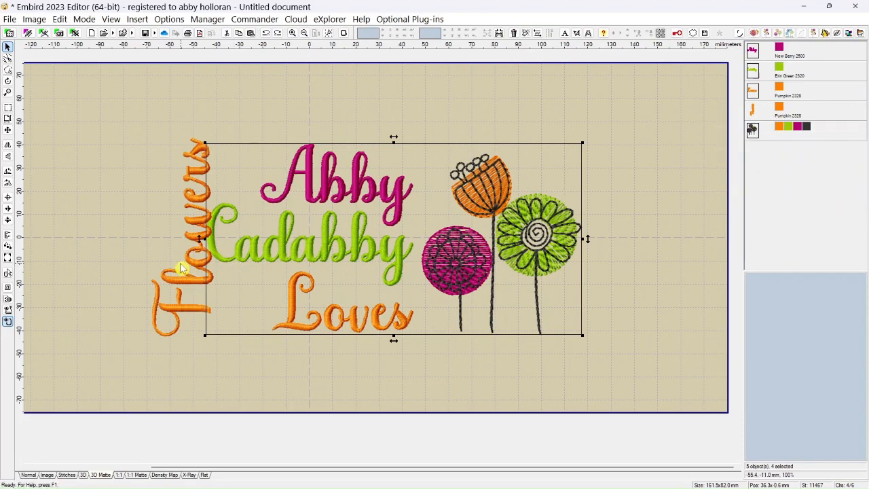
pyautogui.moveTo(182, 268); pyautogui.dragTo(602, 274)
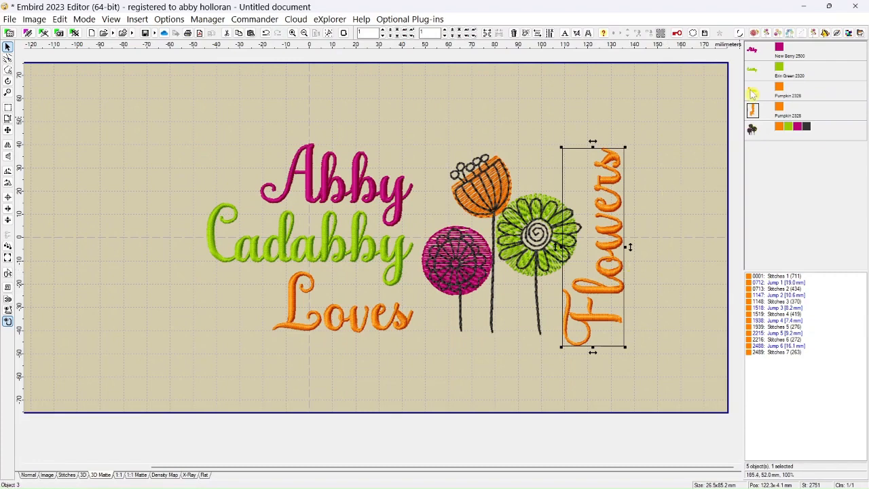
# - Select the four words "Abby", "Cadabby", "Loves" and "Flowers" without the flower design, and join them into one object
pyautogui.moveTo(757, 54)
pyautogui.click(756, 54)
pyautogui.keyDown('shift'); pyautogui.click(755, 112); pyautogui.keyUp('shift')
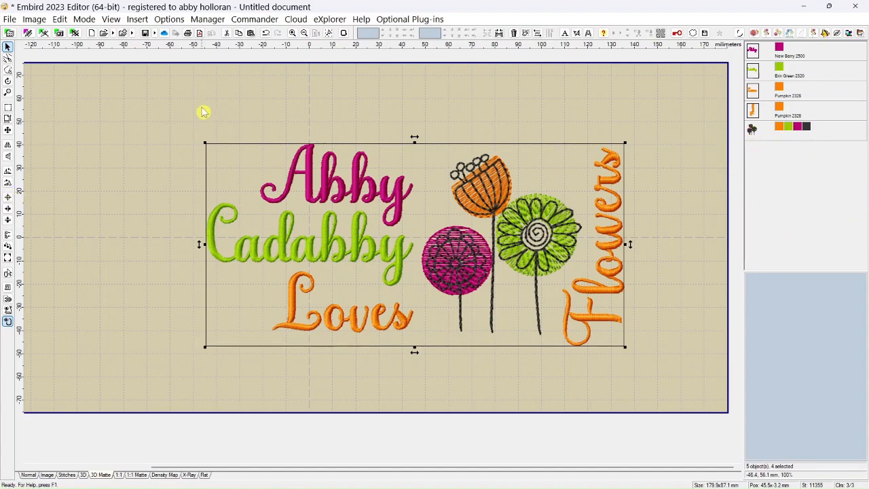
pyautogui.click(499, 33)
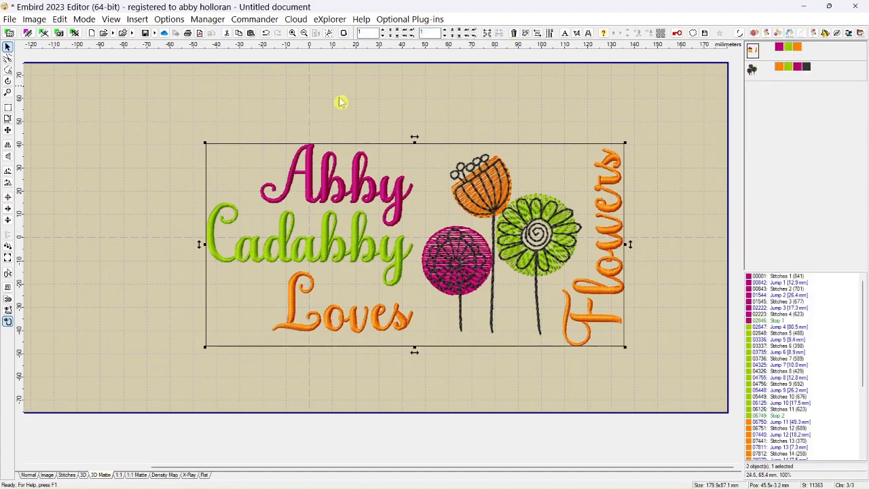
# - Enlarge the joined words proportionally to about 233.9 x 113.2 mm, keeping their position and accepting the repeated stitch density adjustment
pyautogui.click(8, 118)
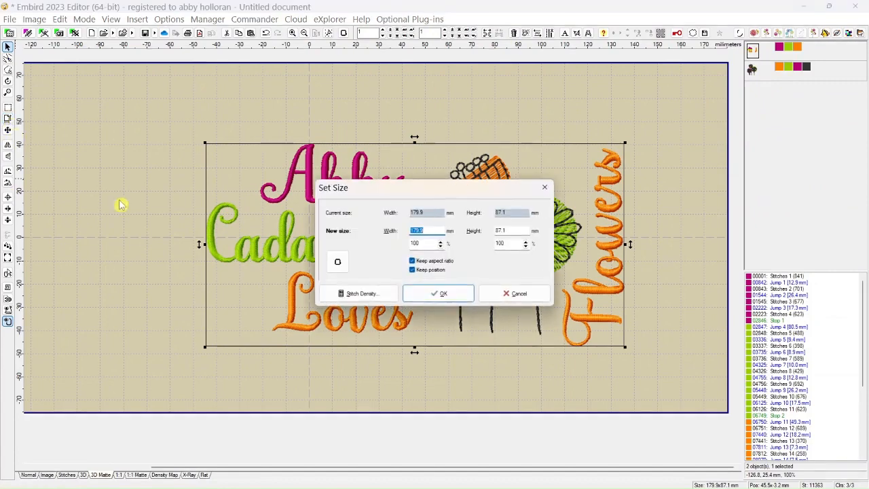
pyautogui.doubleClick(431, 243)
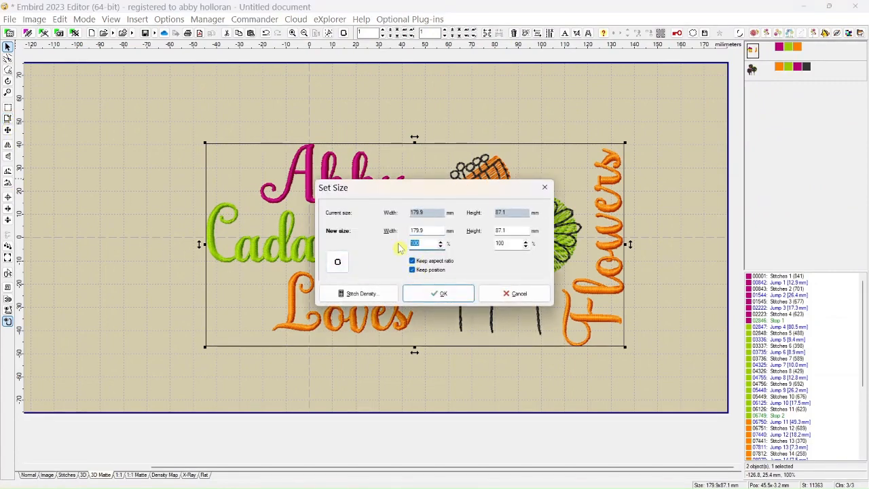
pyautogui.write('10')
pyautogui.click(437, 293)
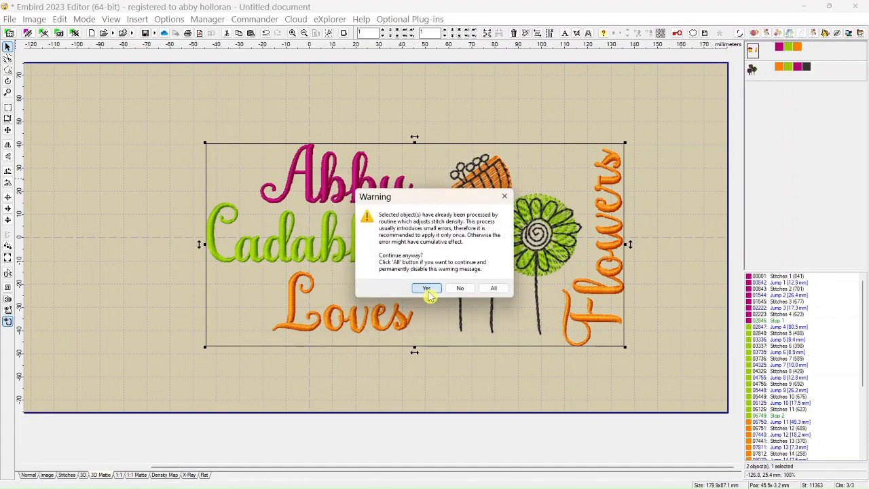
pyautogui.click(426, 288)
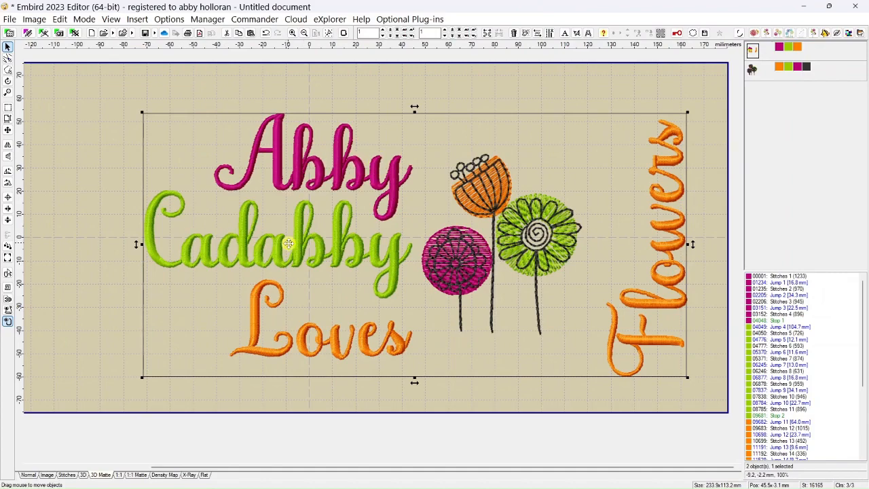
# - Check the enlarged lettering up close, and move the joined words about 7 mm to the left around the flower design
pyautogui.scroll(3, 368, 275)
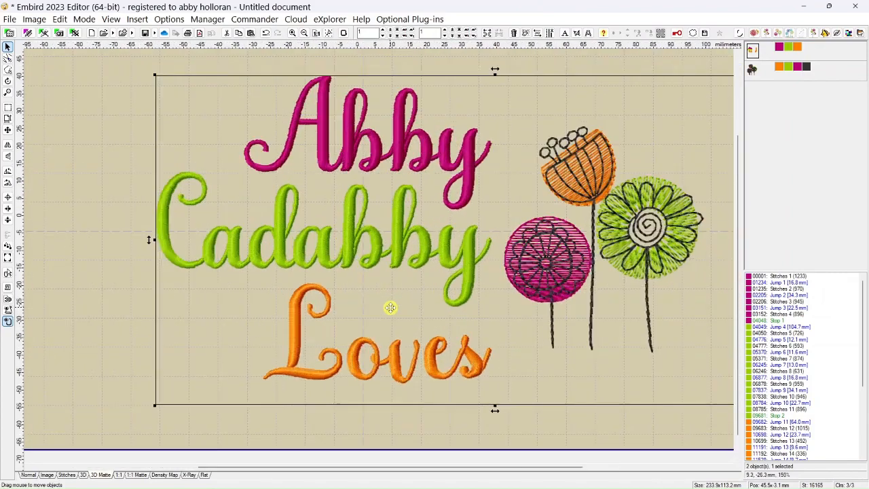
pyautogui.scroll(1, 390, 308)
pyautogui.scroll(1, 390, 308)
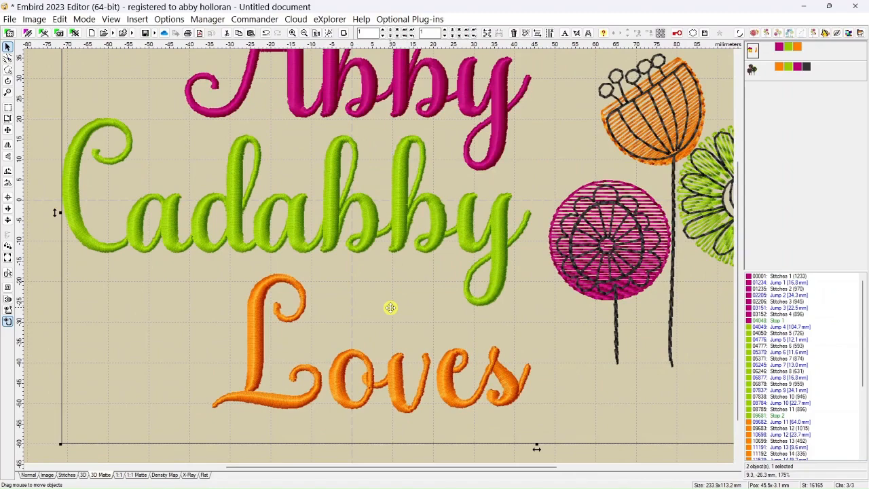
pyautogui.scroll(-5, 352, 288)
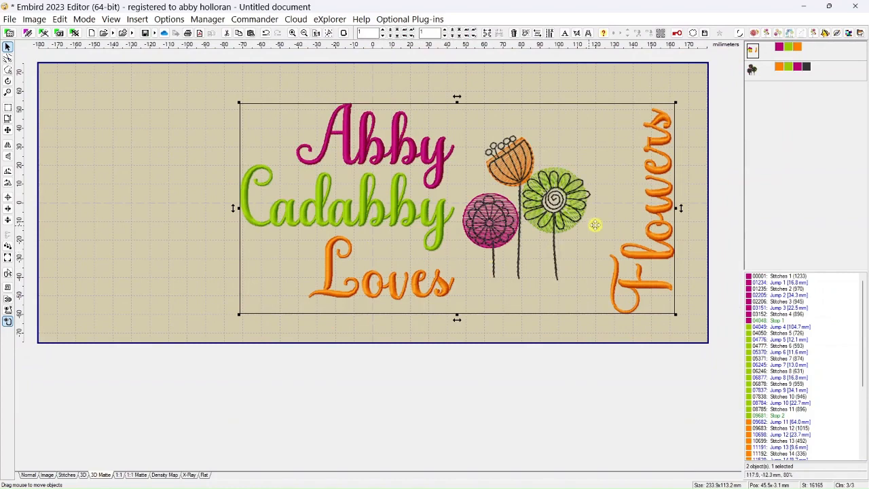
pyautogui.moveTo(608, 182); pyautogui.dragTo(599, 177)
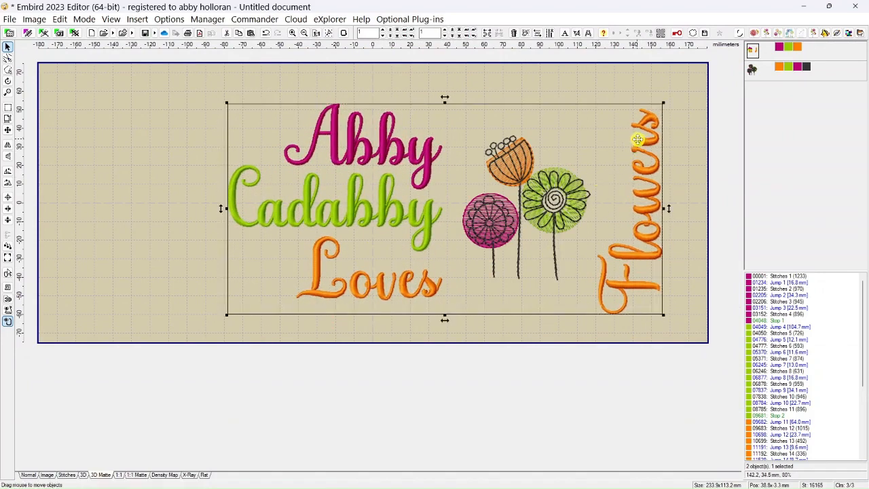